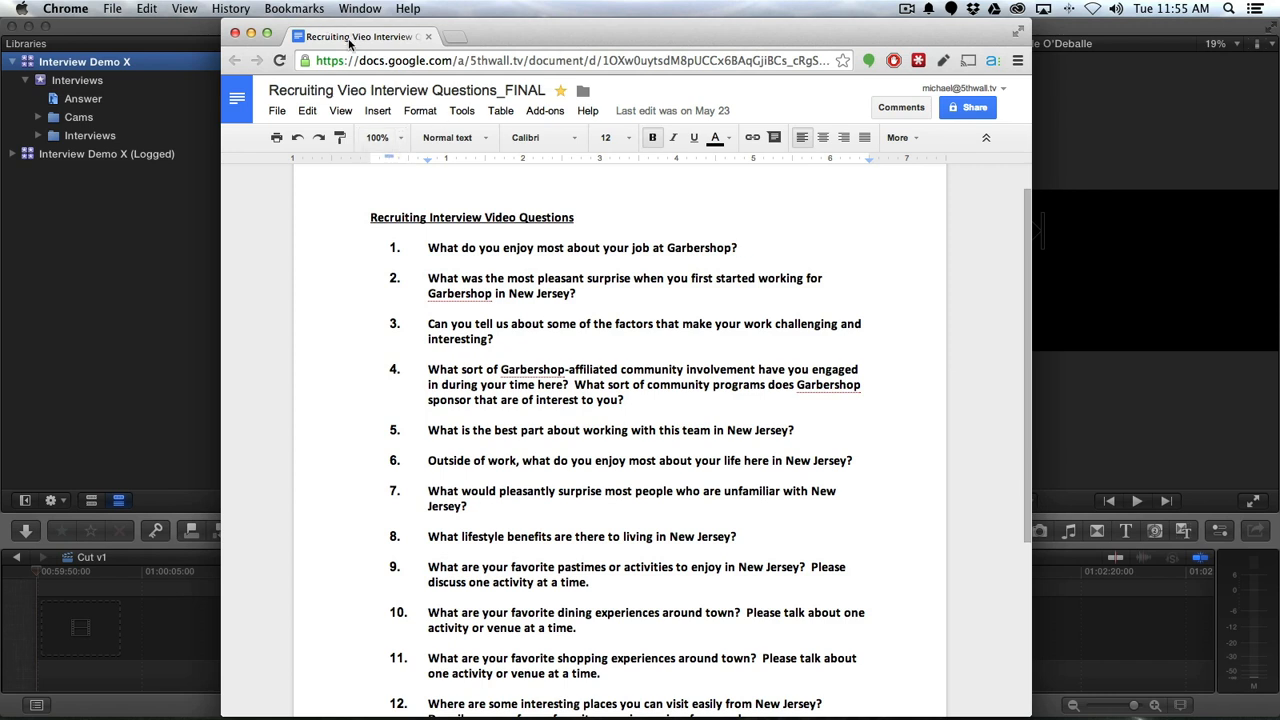
- Switch to Final Cut Pro and show the first interviewee's clips from the Interviews folder of the Interview Demo X library
{"action": "left_click", "coordinate": [102, 136]}
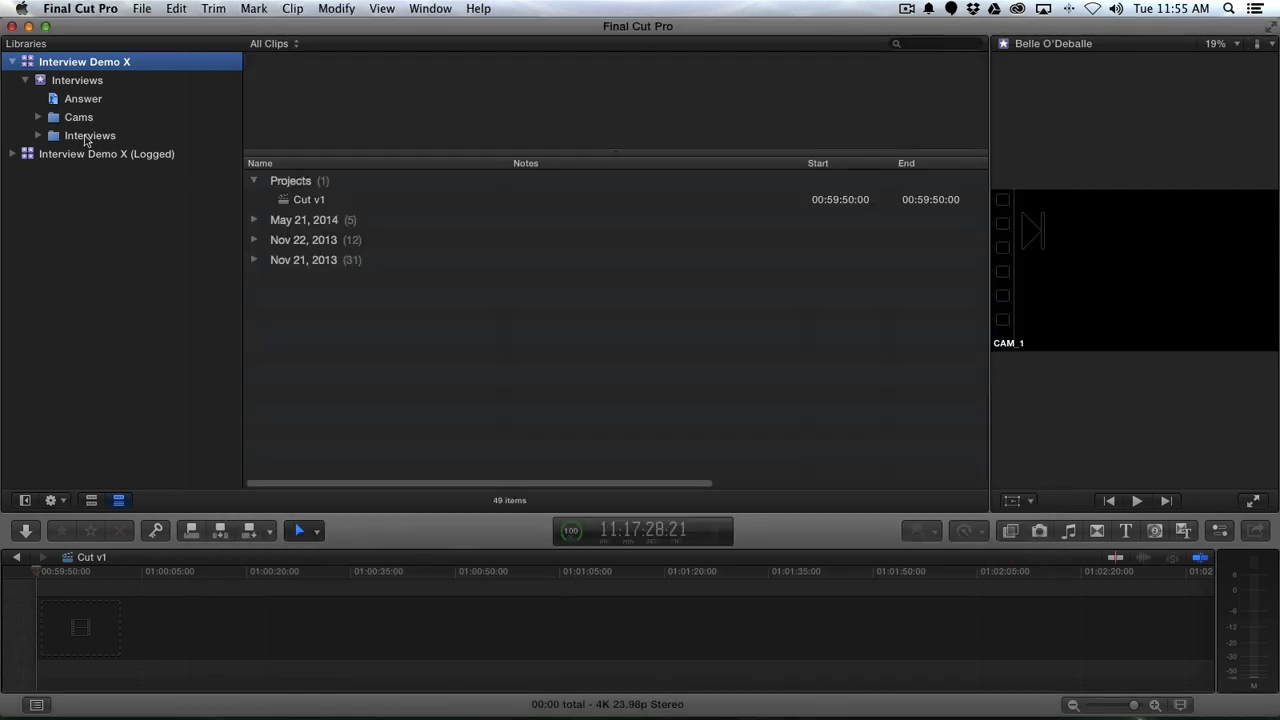
{"action": "left_click", "coordinate": [88, 137]}
{"action": "left_click", "coordinate": [40, 136]}
{"action": "left_click", "coordinate": [112, 155]}
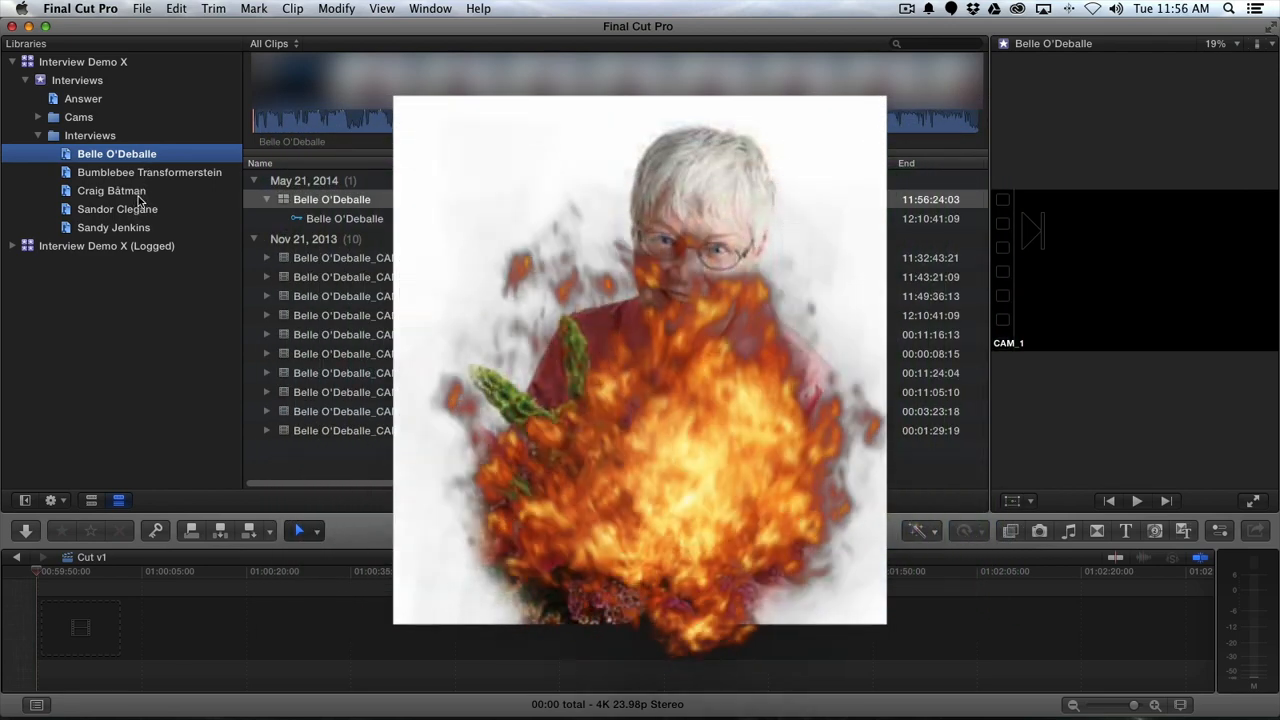
- Open the first interviewee's multicam clip to view its CAM_1 and CAM_2 angles
{"action": "left_click", "coordinate": [287, 257]}
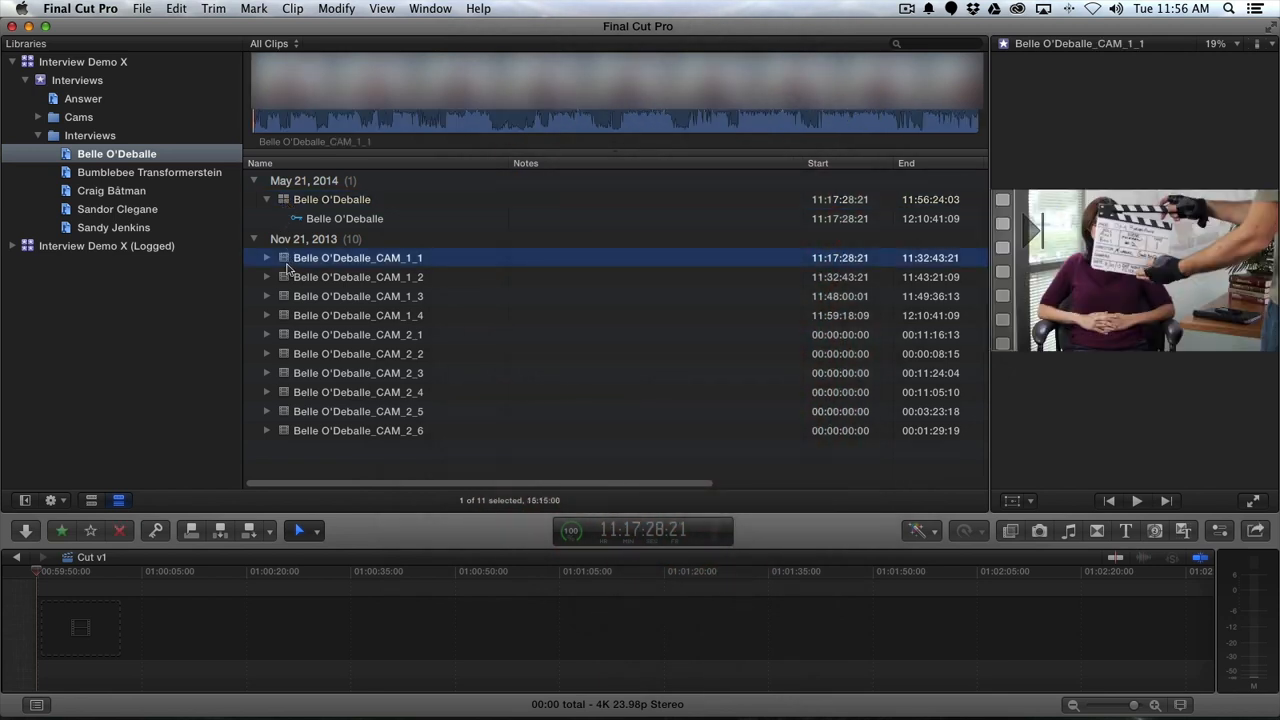
{"action": "left_click", "coordinate": [288, 201]}
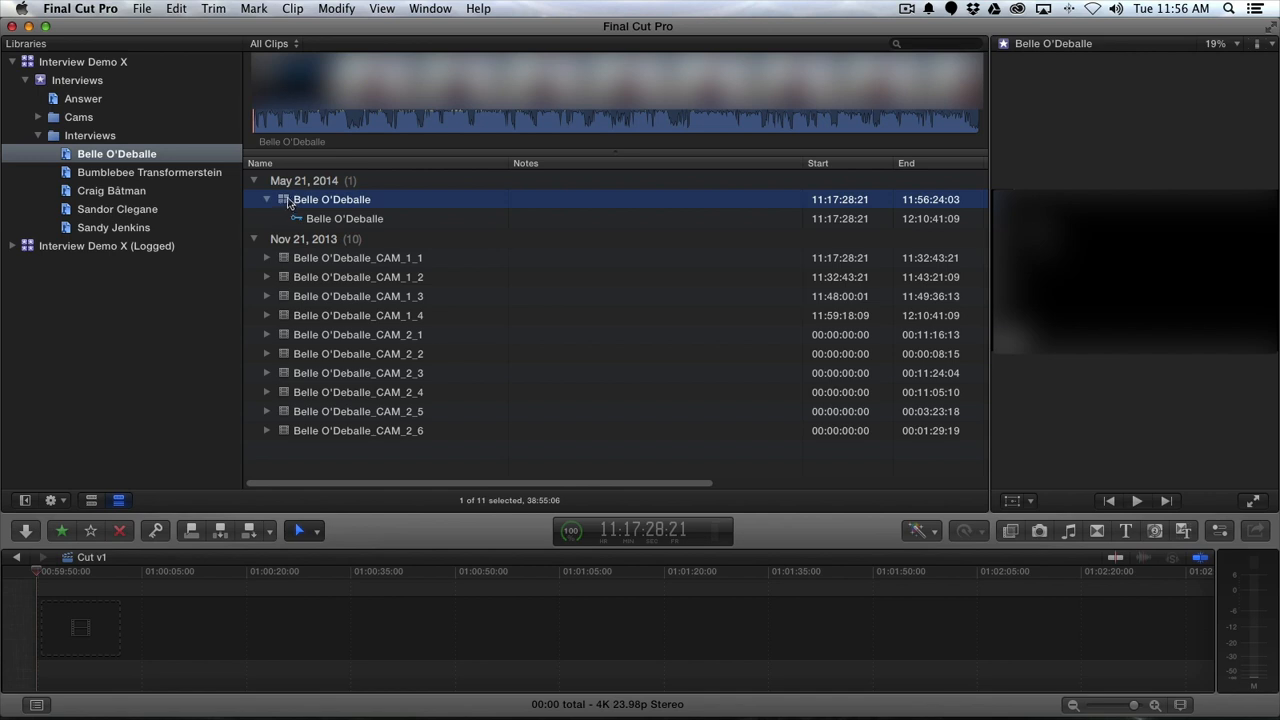
{"action": "double_click", "coordinate": [287, 203]}
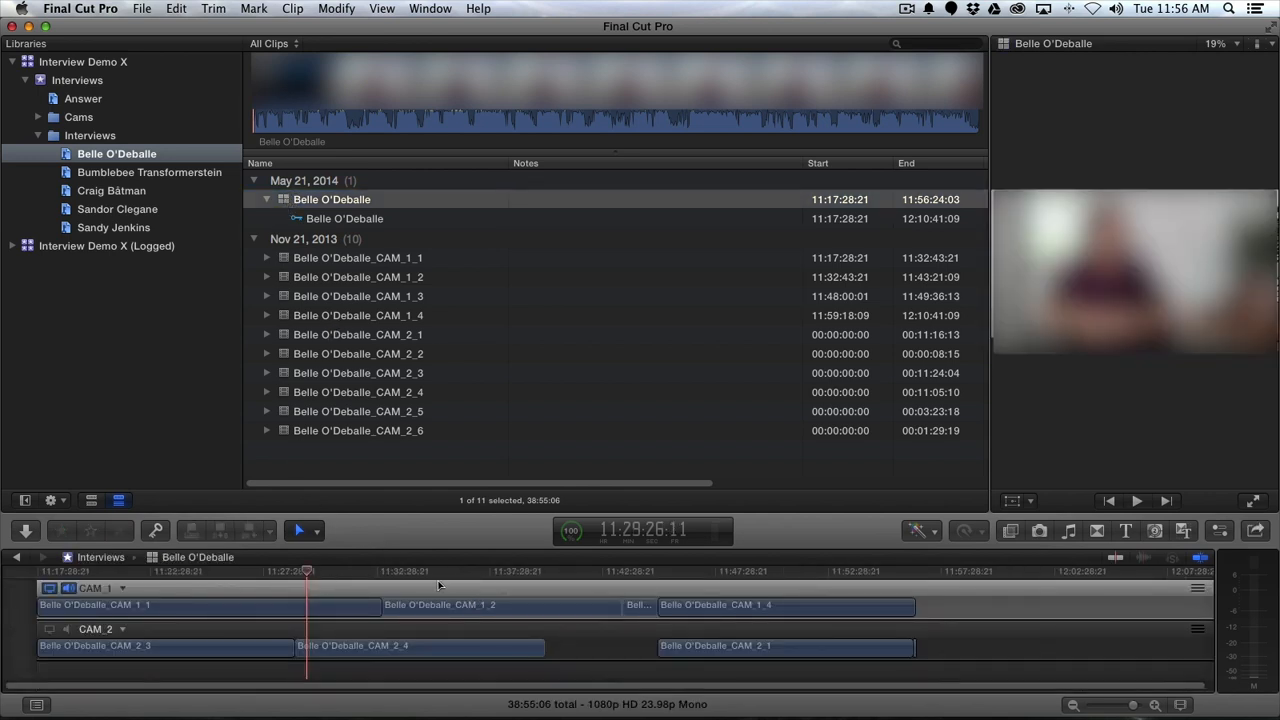
{"action": "mouse_move", "coordinate": [438, 586]}
{"action": "left_mouse_down"}
{"action": "mouse_move", "coordinate": [600, 606]}
{"action": "mouse_move", "coordinate": [432, 584]}
{"action": "left_mouse_up"}
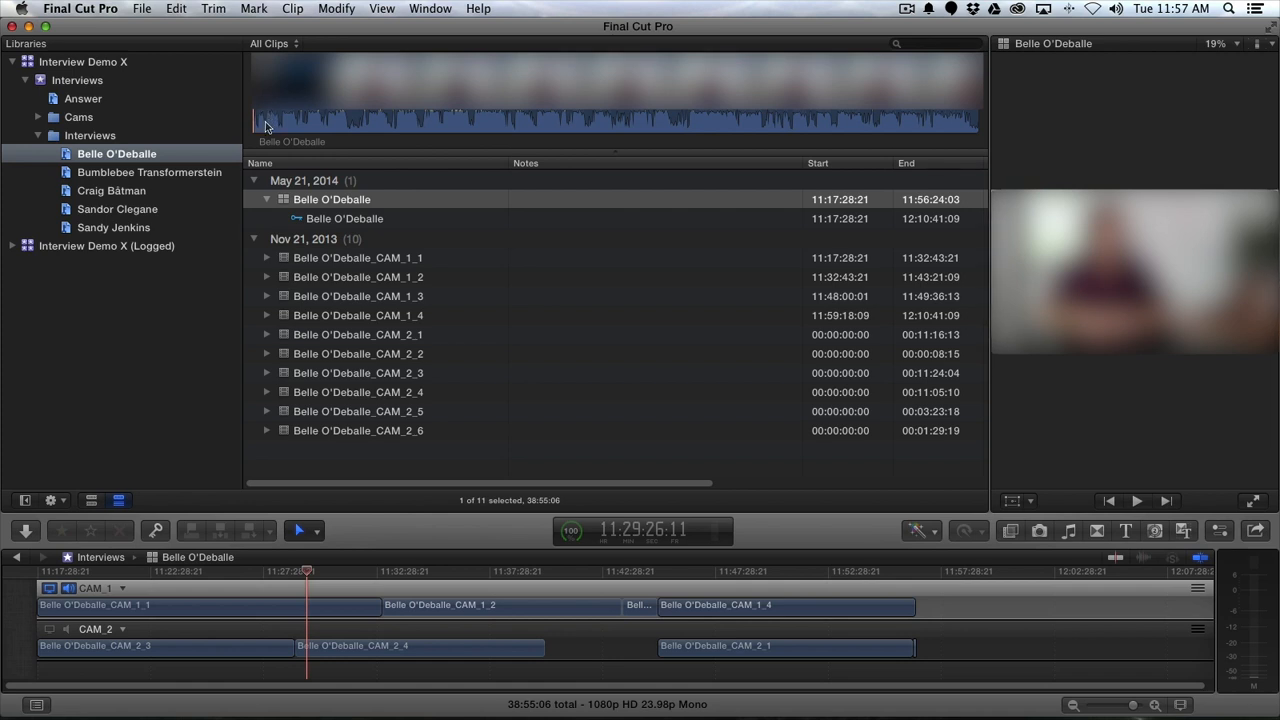
- Mark the first answer in the multicam clip from 11:18:10:02 to 11:18:48:21, with audio skimming turned on
{"action": "left_click", "coordinate": [262, 122]}
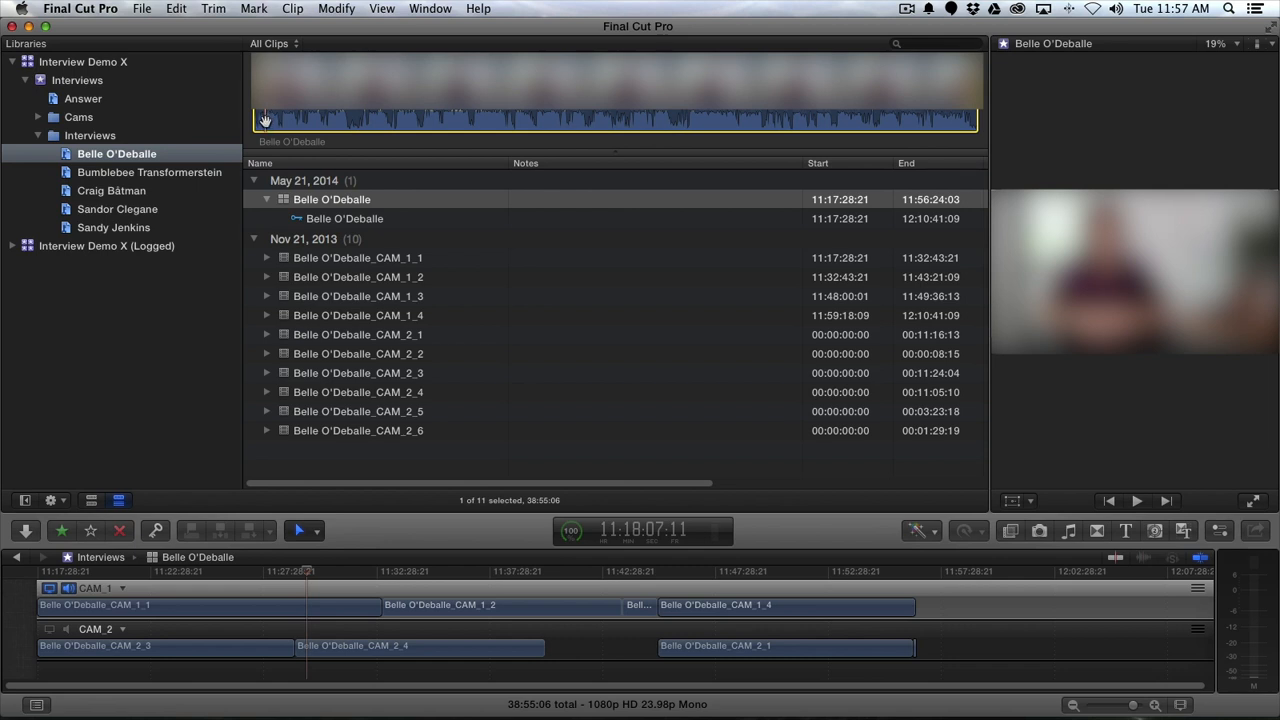
{"action": "key", "text": "space"}
{"action": "key", "text": "space"}
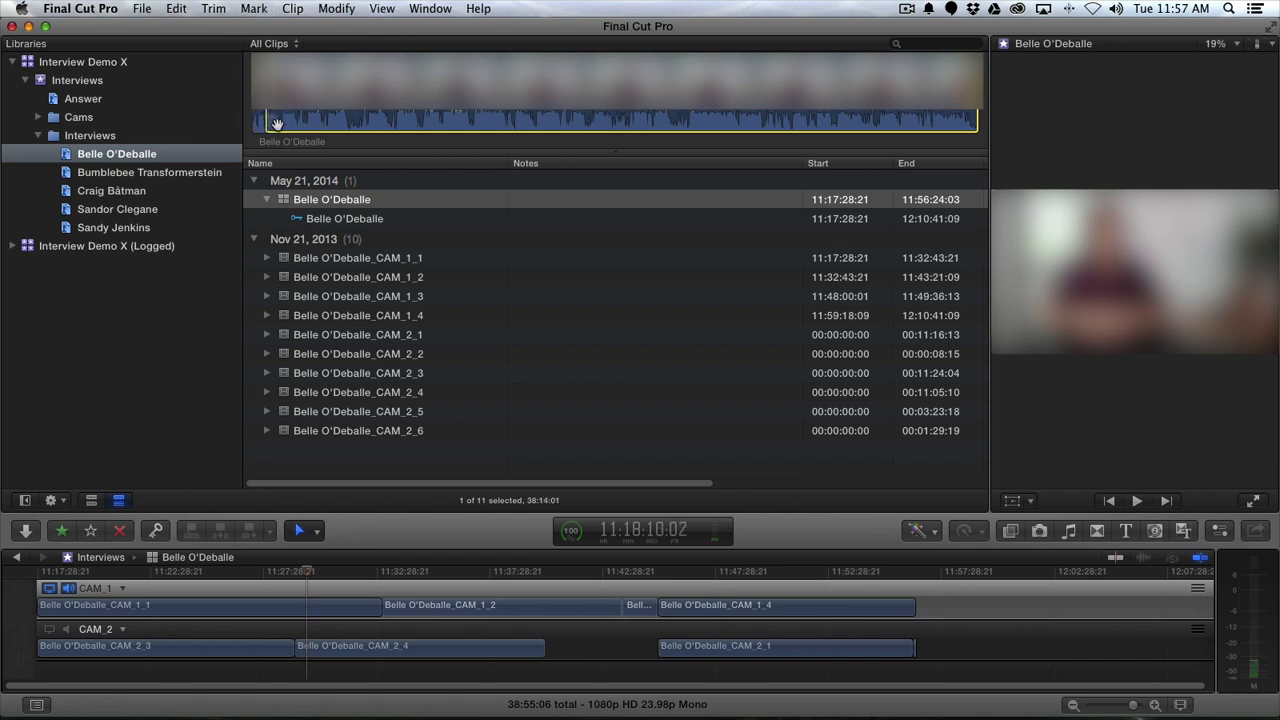
{"action": "key", "text": "shift+s"}
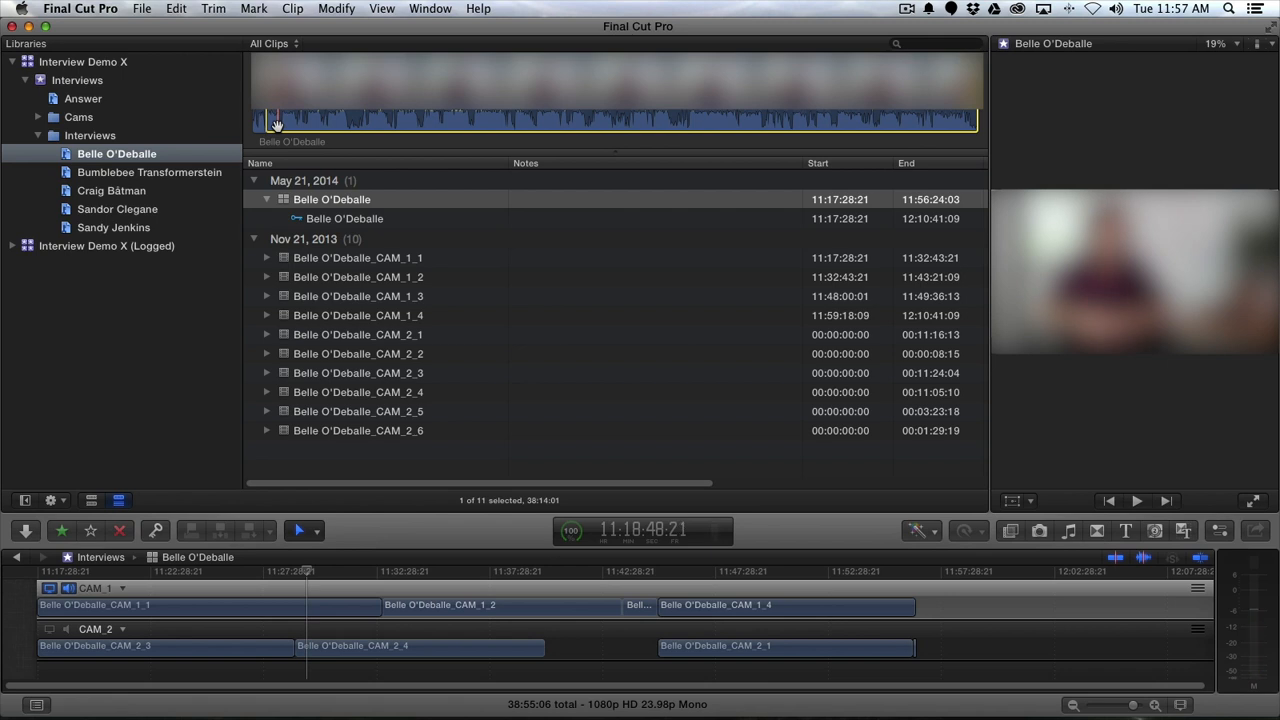
{"action": "key", "text": "o"}
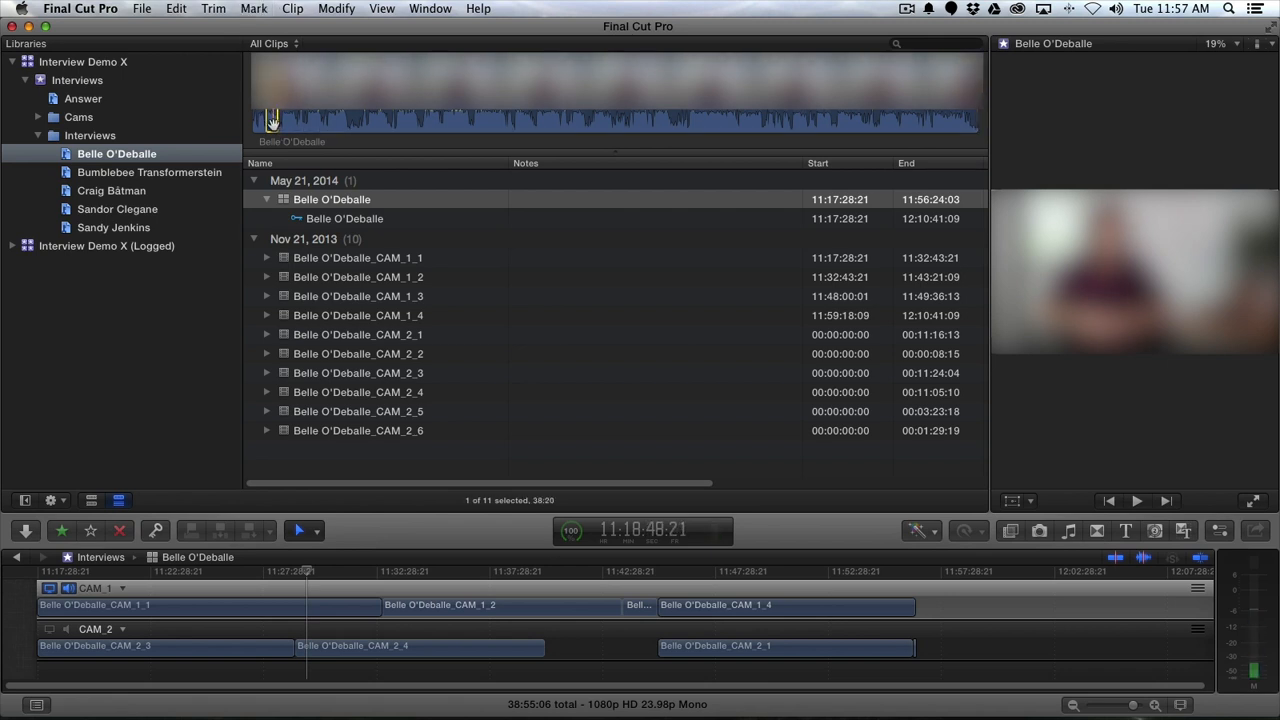
- Play back around the end of the marked answer and extend the range to a duration of 39:21
{"action": "key", "text": "space"}
{"action": "key", "text": "space"}
{"action": "key", "text": "space"}
{"action": "key", "text": "space"}
{"action": "left_click_drag", "start_coordinate": [276, 122], "coordinate": [272, 120]}
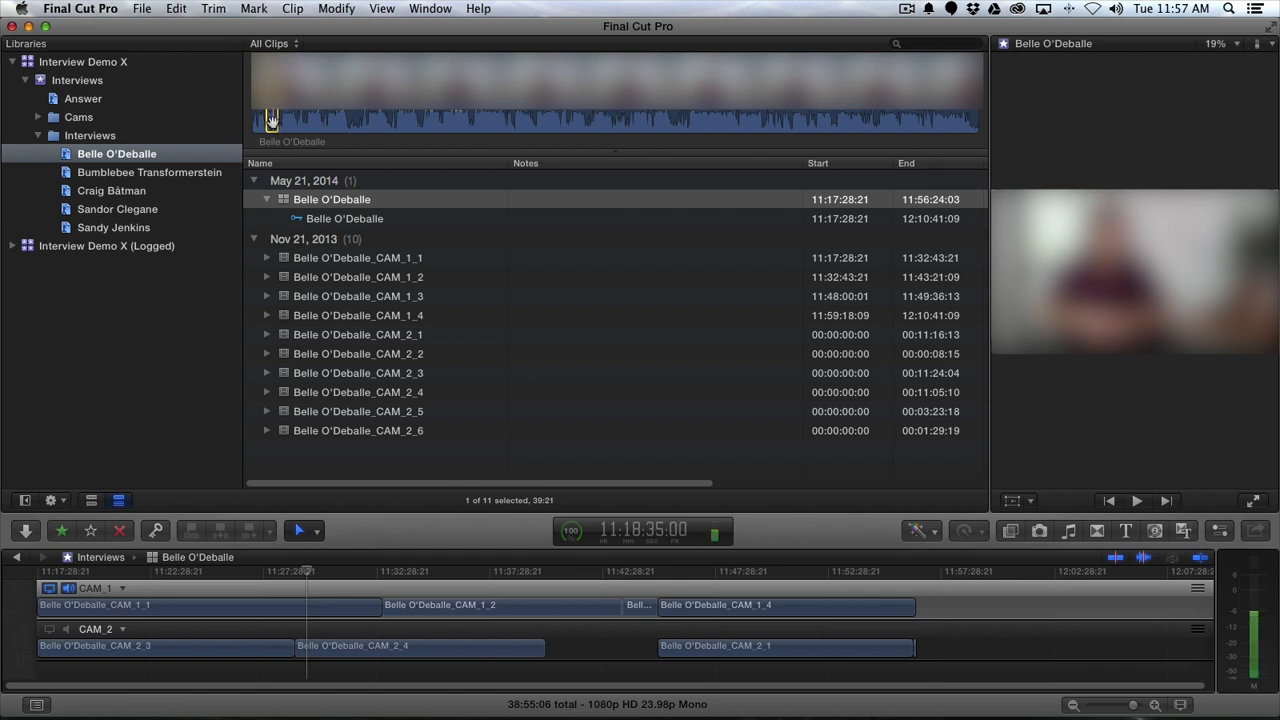
- Apply the Answer keyword to the marked range using the keyword editor, and close the editor
{"action": "key", "text": "super+k"}
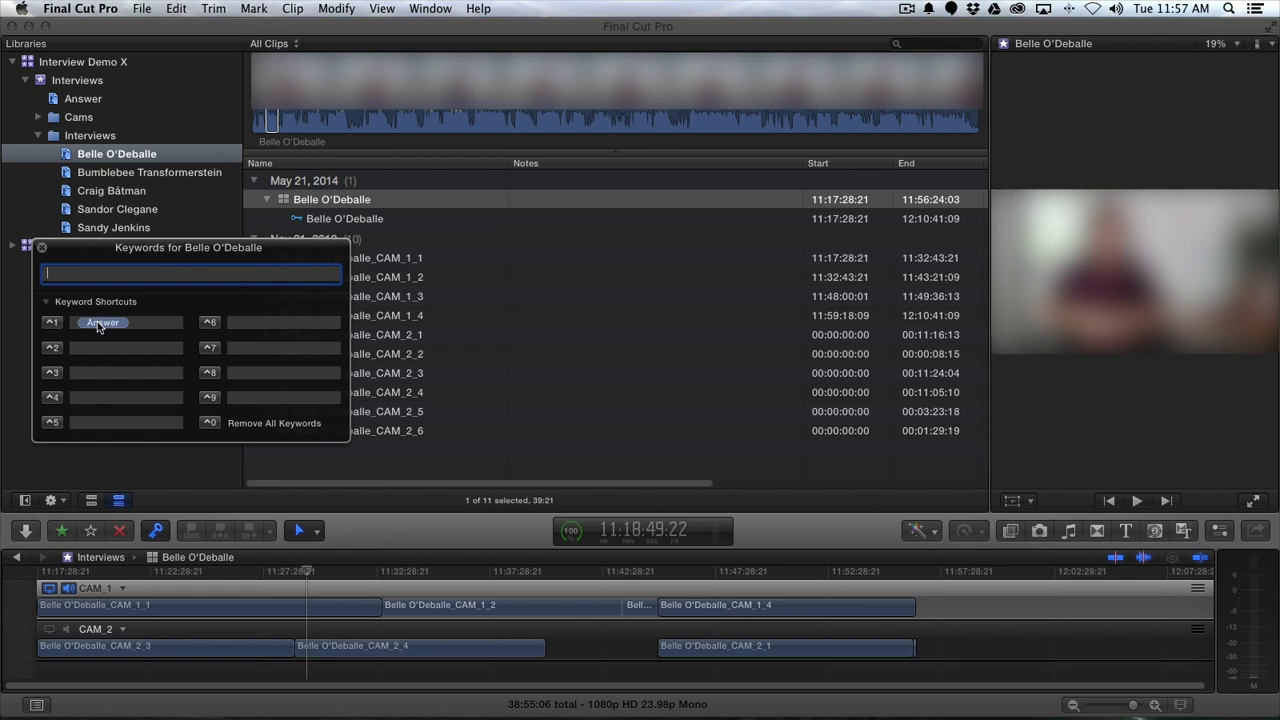
{"action": "left_click", "coordinate": [52, 322]}
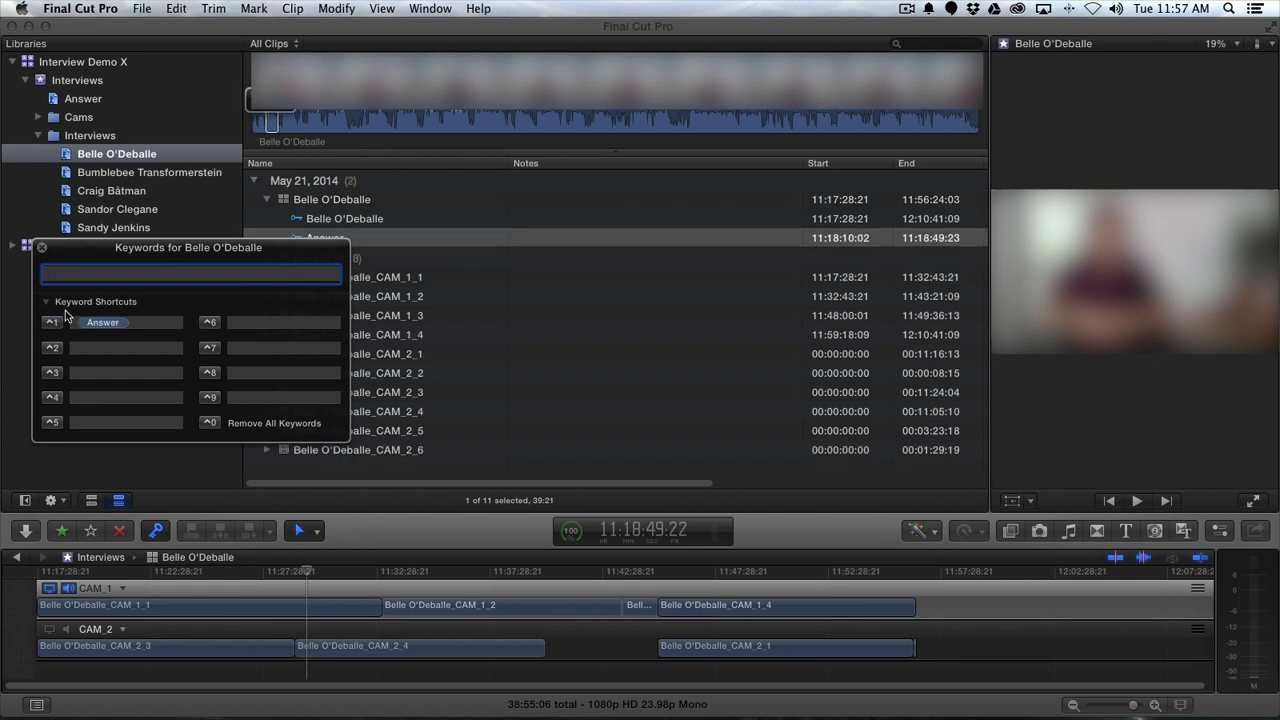
{"action": "left_click", "coordinate": [41, 248]}
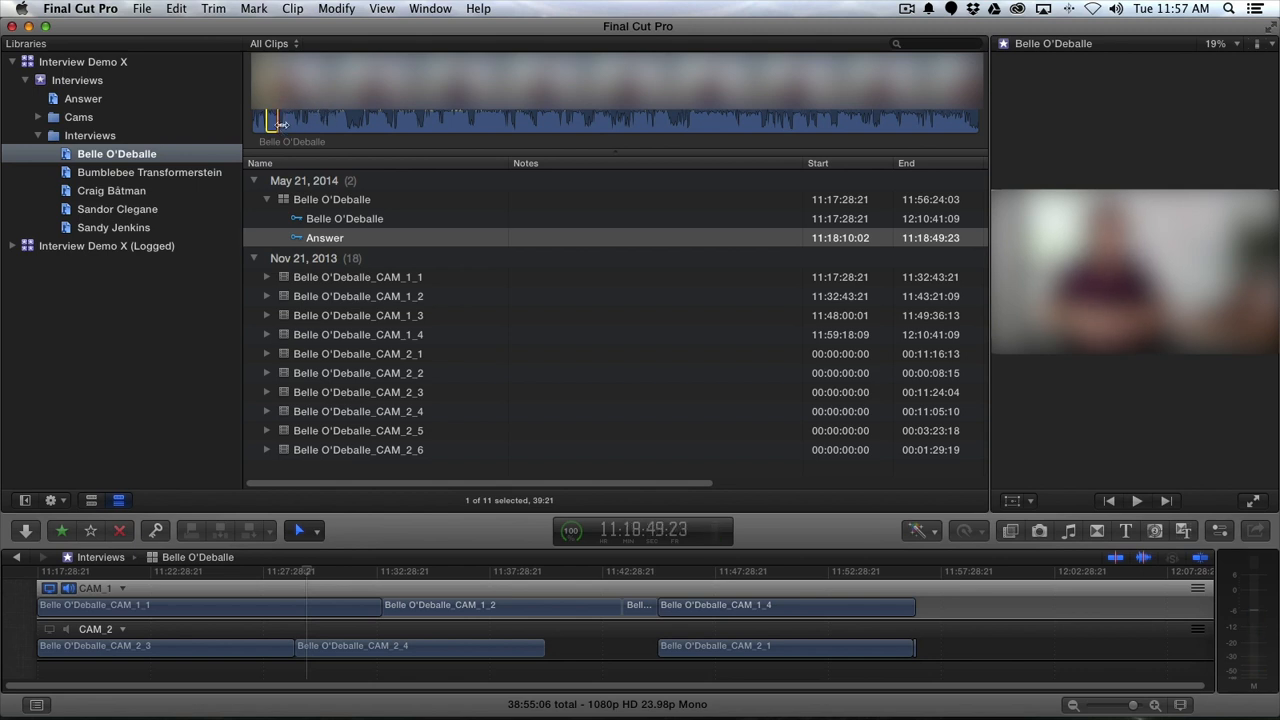
- Mark the second answer from 11:19:01:00 to 11:19:45:17 and apply the Answer keyword to it
{"action": "key", "text": "space"}
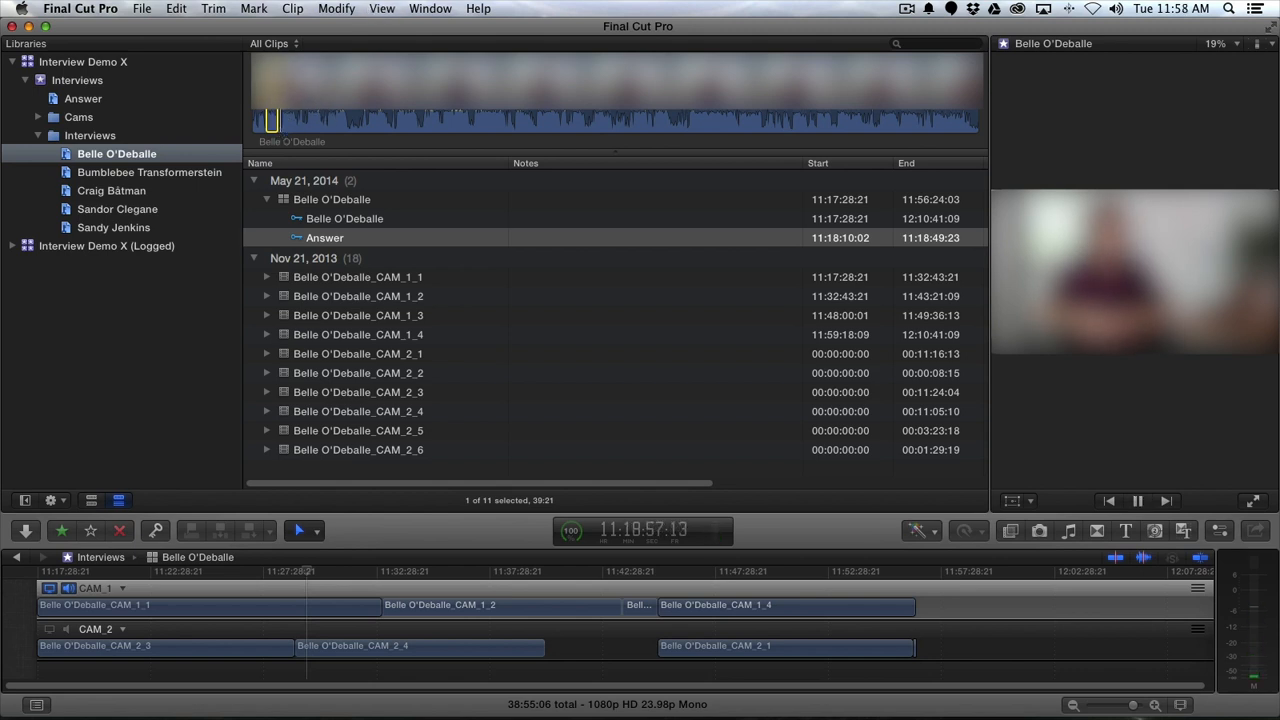
{"action": "key", "text": "space"}
{"action": "key", "text": "x"}
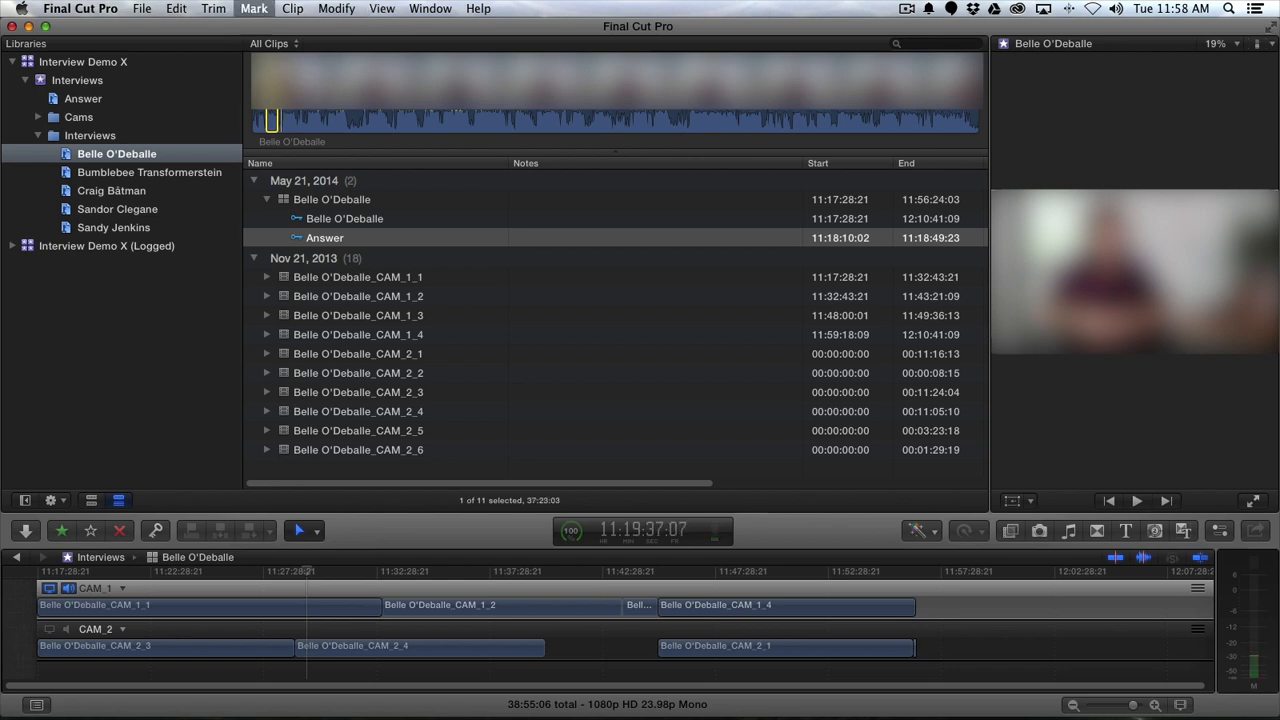
{"action": "key", "text": "o"}
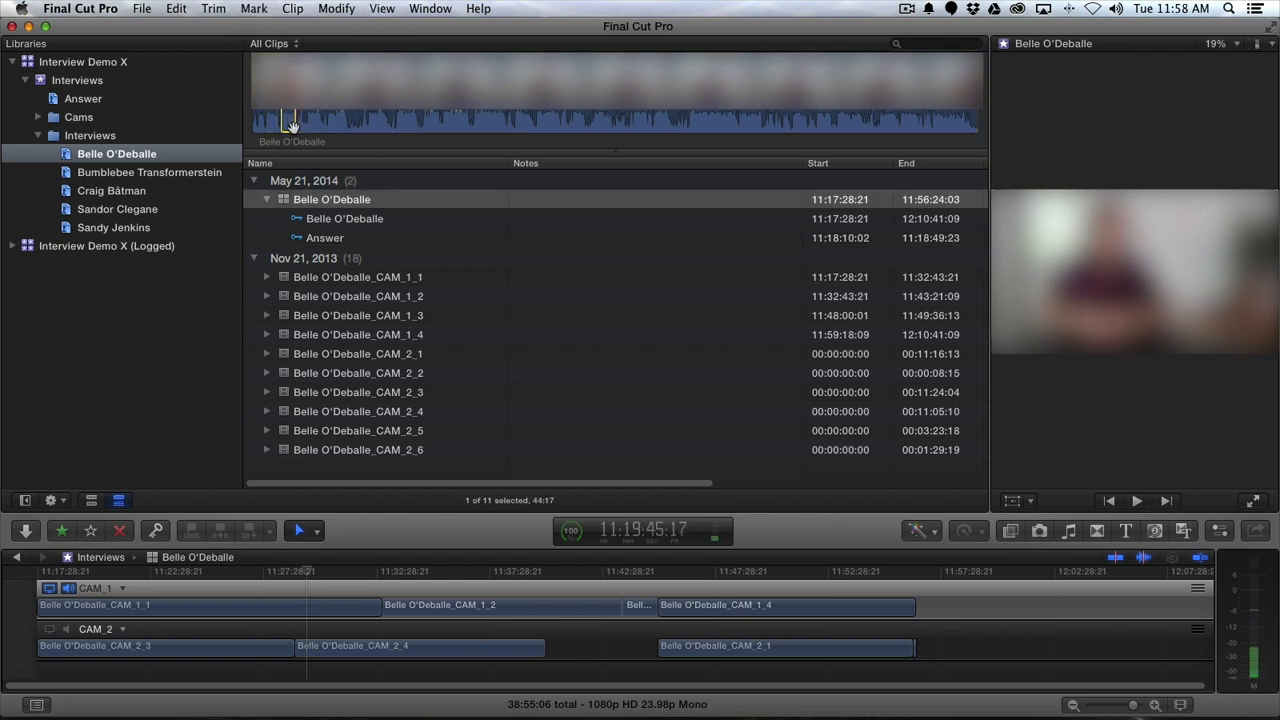
{"action": "key", "text": "ctrl+1"}
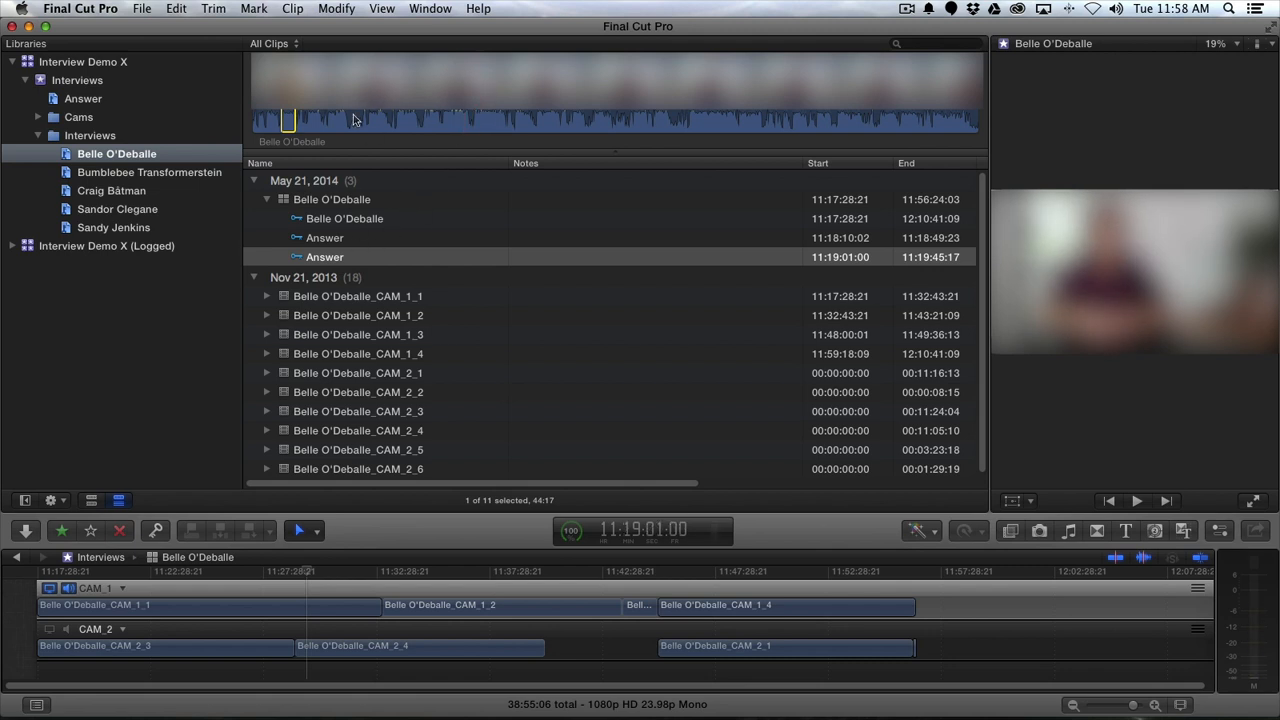
- Mark two further answers, 11:21:31:04 to 11:22:31:10 and 11:27:39:17 to 11:29:15:07, and tag each with the Answer keyword
{"action": "key", "text": "ctrl+1"}
{"action": "left_click_drag", "start_coordinate": [346, 119], "coordinate": [441, 121]}
{"action": "key", "text": "o"}
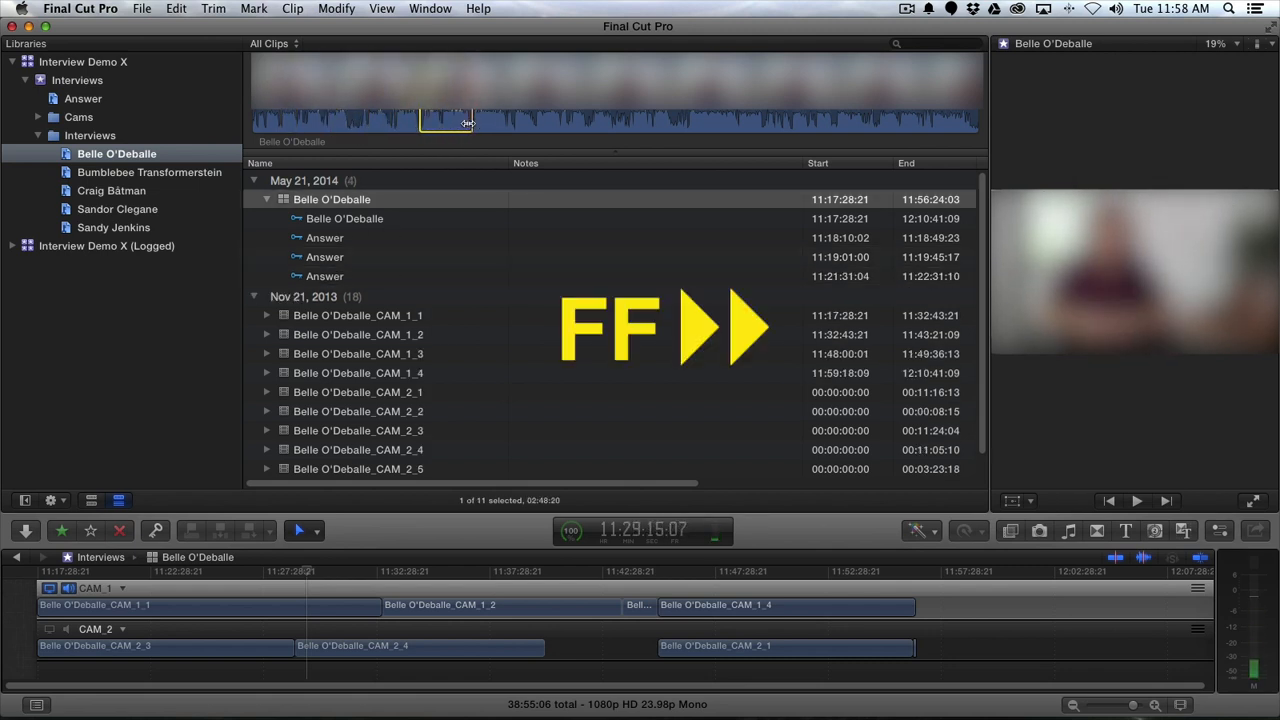
{"action": "key", "text": "i"}
{"action": "key", "text": "ctrl+1"}
- Copy question 1, "What do you enjoy most about your job at Garbershop?", from the Google Docs document into the first Answer's notes
{"action": "left_click", "coordinate": [476, 238]}
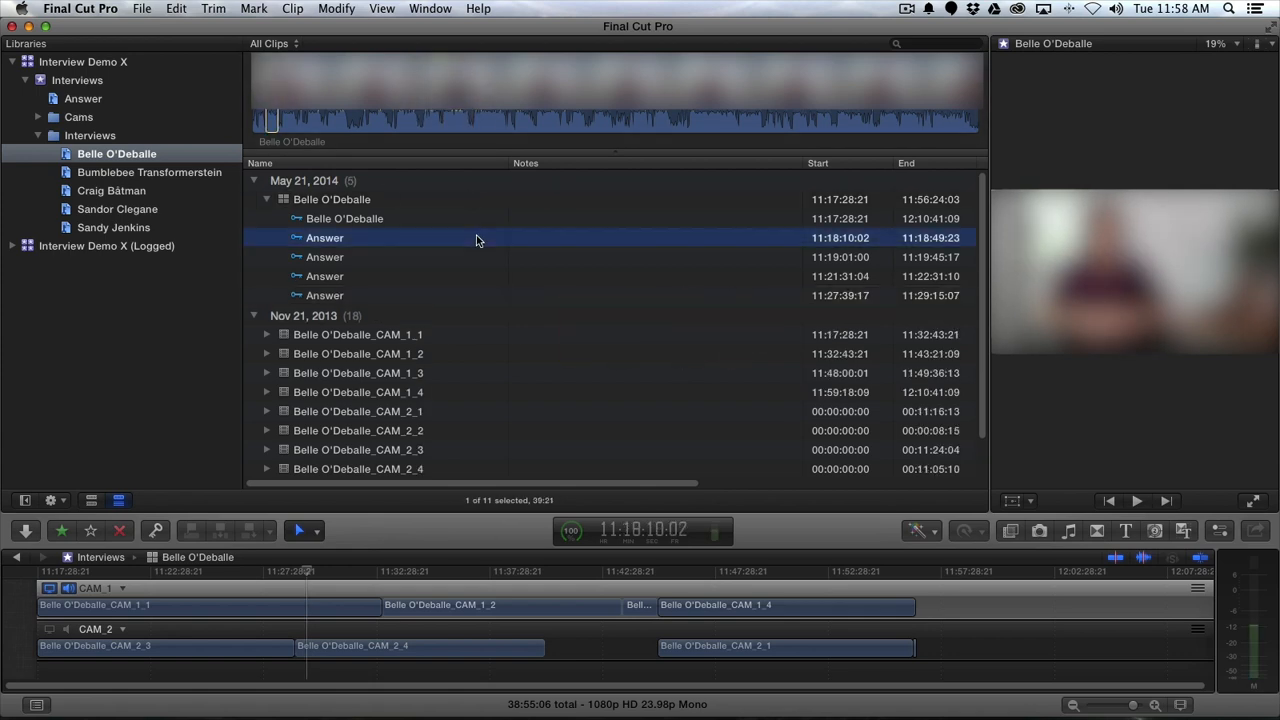
{"action": "key", "text": "super+Tab"}
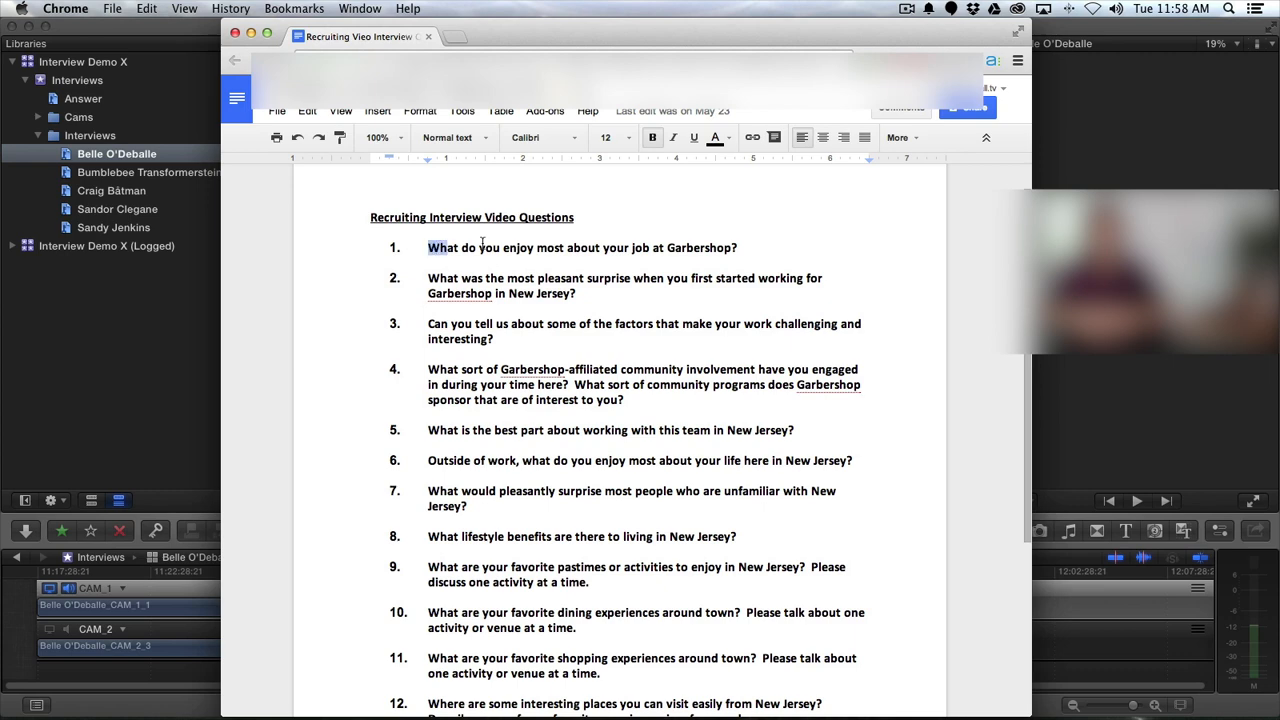
{"action": "left_click_drag", "start_coordinate": [429, 248], "coordinate": [735, 247]}
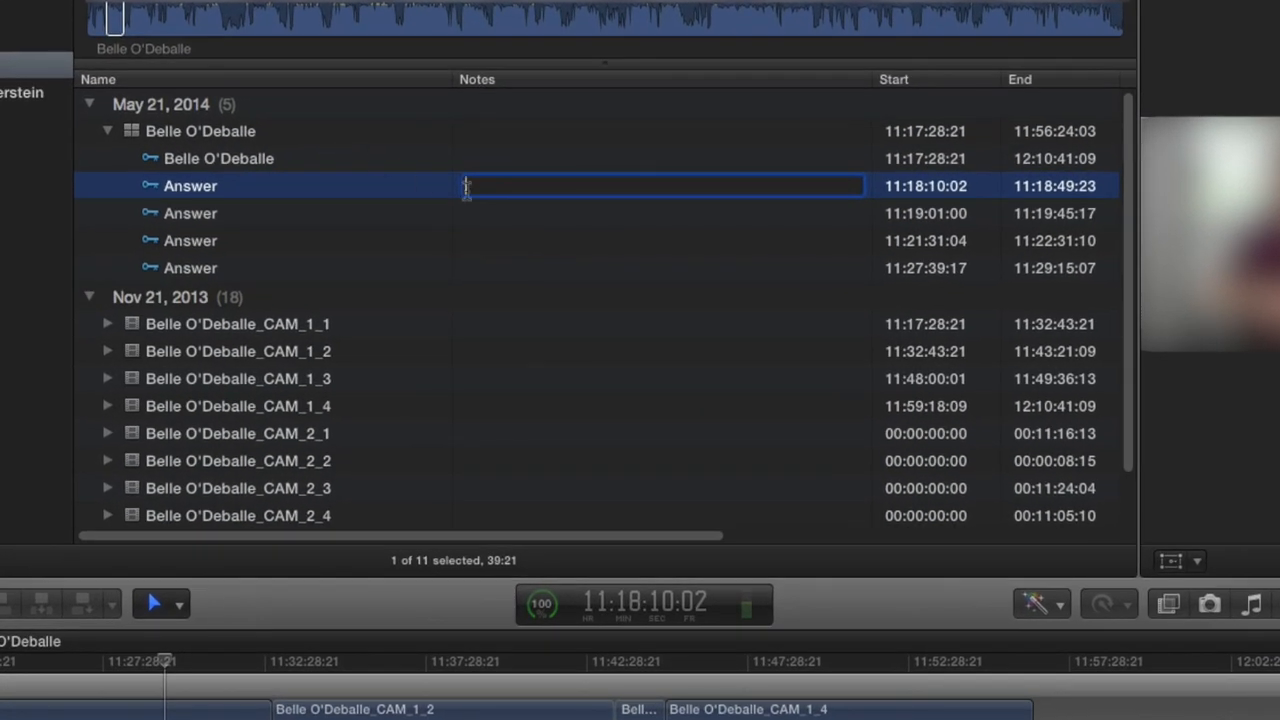
{"action": "type", "text": "What do you enjoy most about your job at Garbershop?"}
{"action": "key", "text": "Return"}
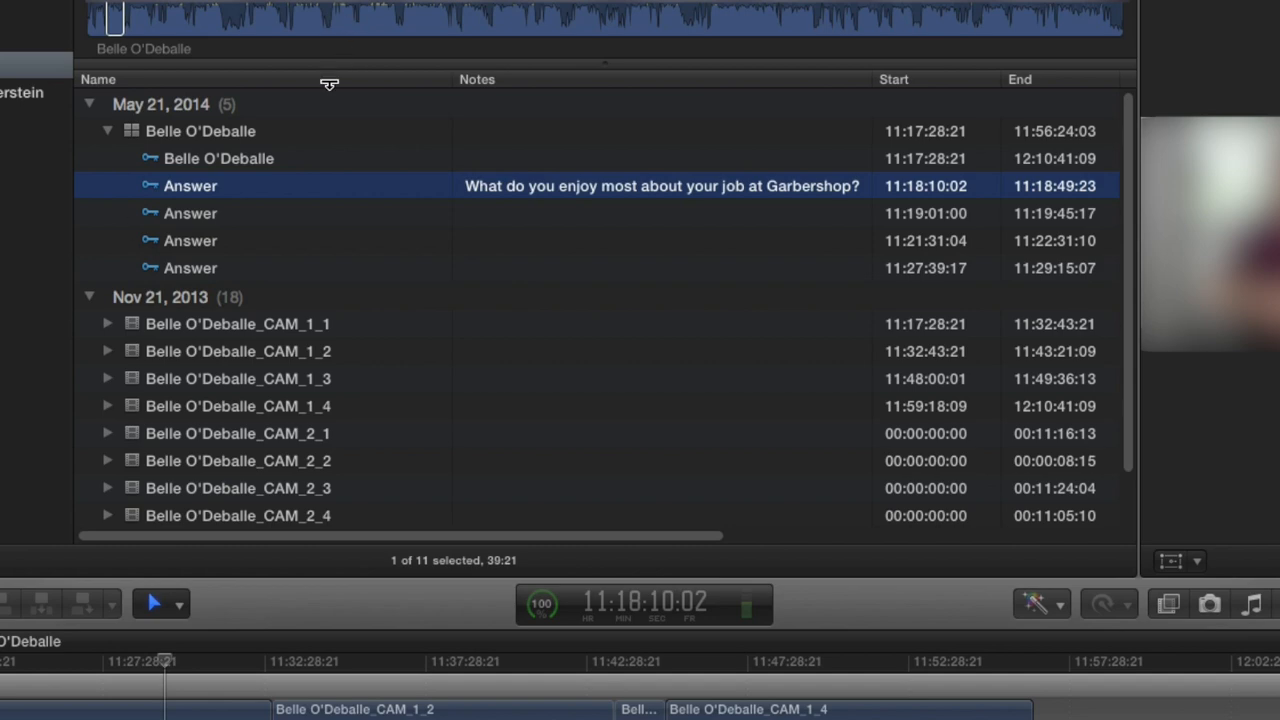
- Copy question 3, about factors that make the work challenging and interesting, from the Google Docs document into the second Answer's notes
{"action": "left_click", "coordinate": [378, 212]}
{"action": "key", "text": "super+Tab"}
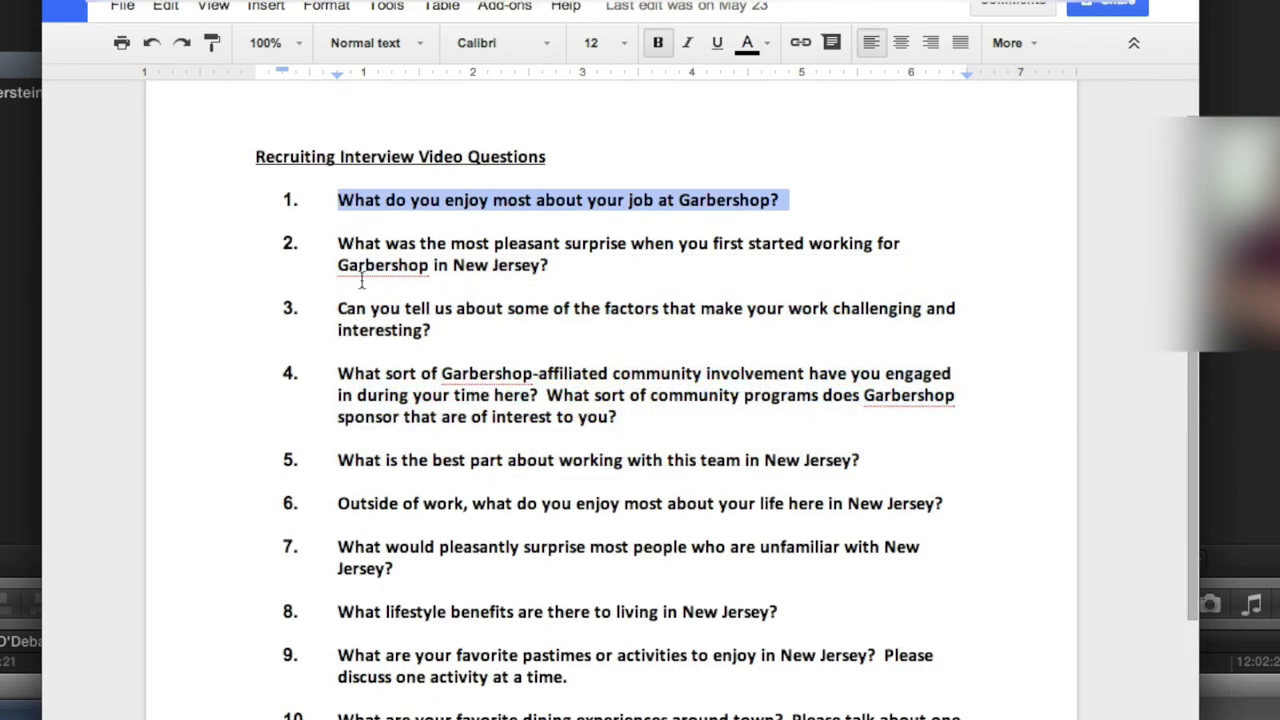
{"action": "left_click_drag", "start_coordinate": [339, 308], "coordinate": [431, 332]}
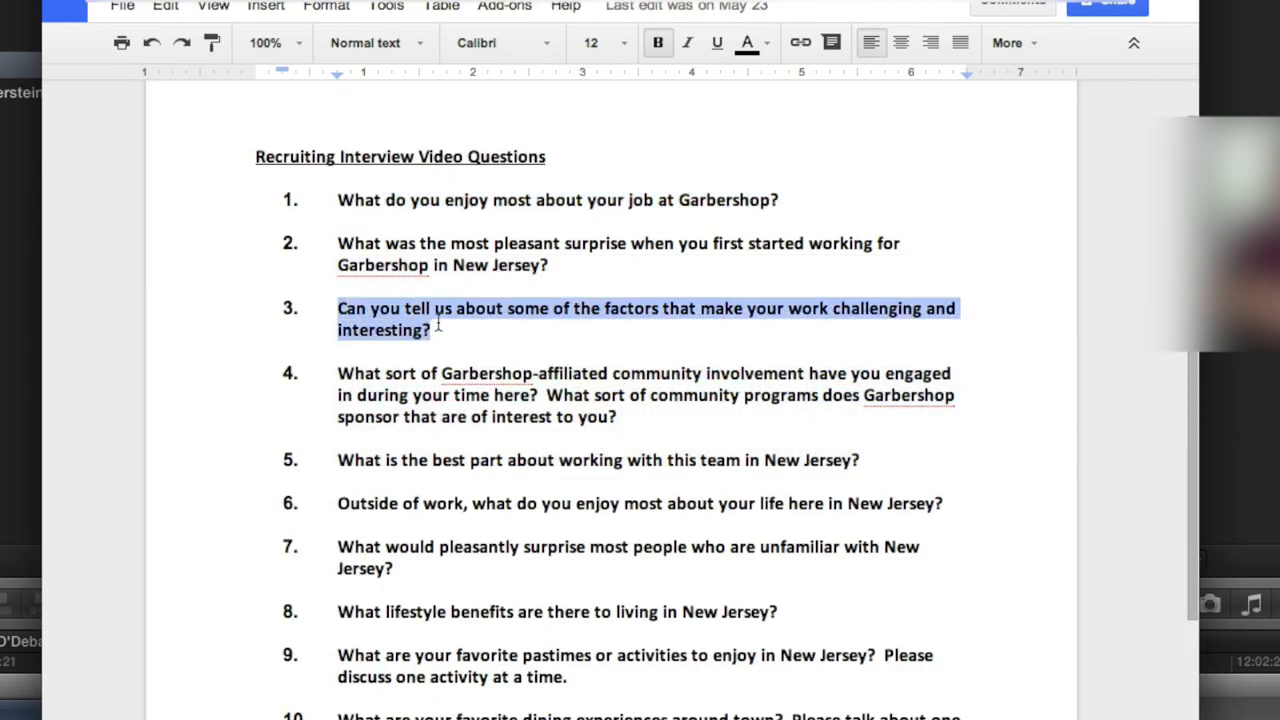
{"action": "key", "text": "super+c"}
{"action": "key", "text": "super+Tab"}
{"action": "left_click", "coordinate": [500, 212]}
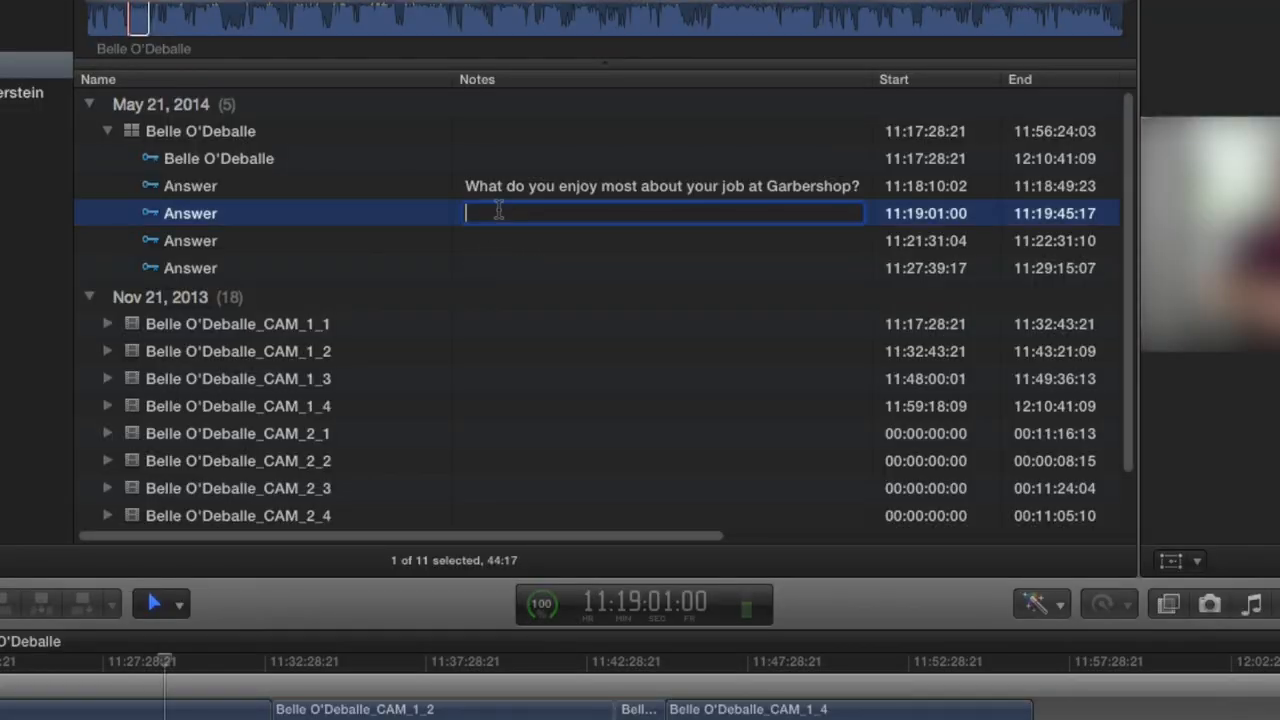
{"action": "key", "text": "super+v"}
- Copy the first sentence of question 4, about Garbershop-affiliated community involvement, from the Google Docs document into the third Answer's notes
{"action": "left_click", "coordinate": [503, 234]}
{"action": "key", "text": "super+Tab"}
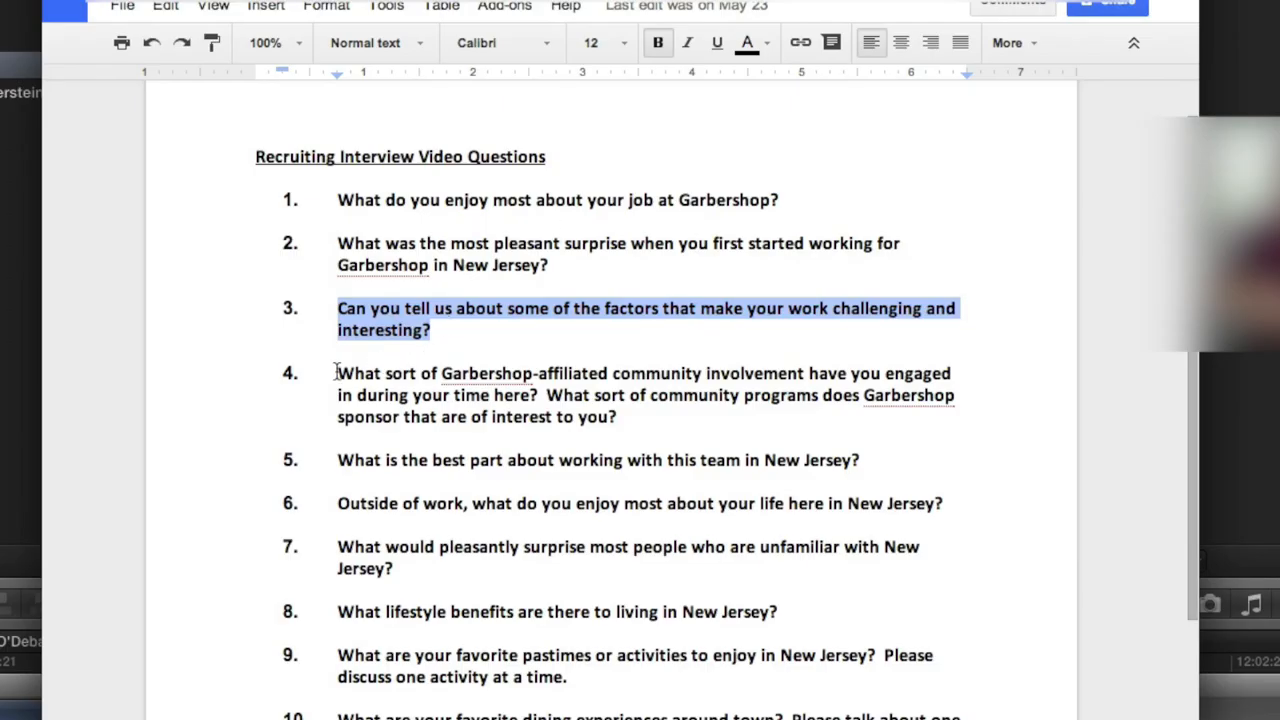
{"action": "left_click_drag", "start_coordinate": [337, 373], "coordinate": [531, 393]}
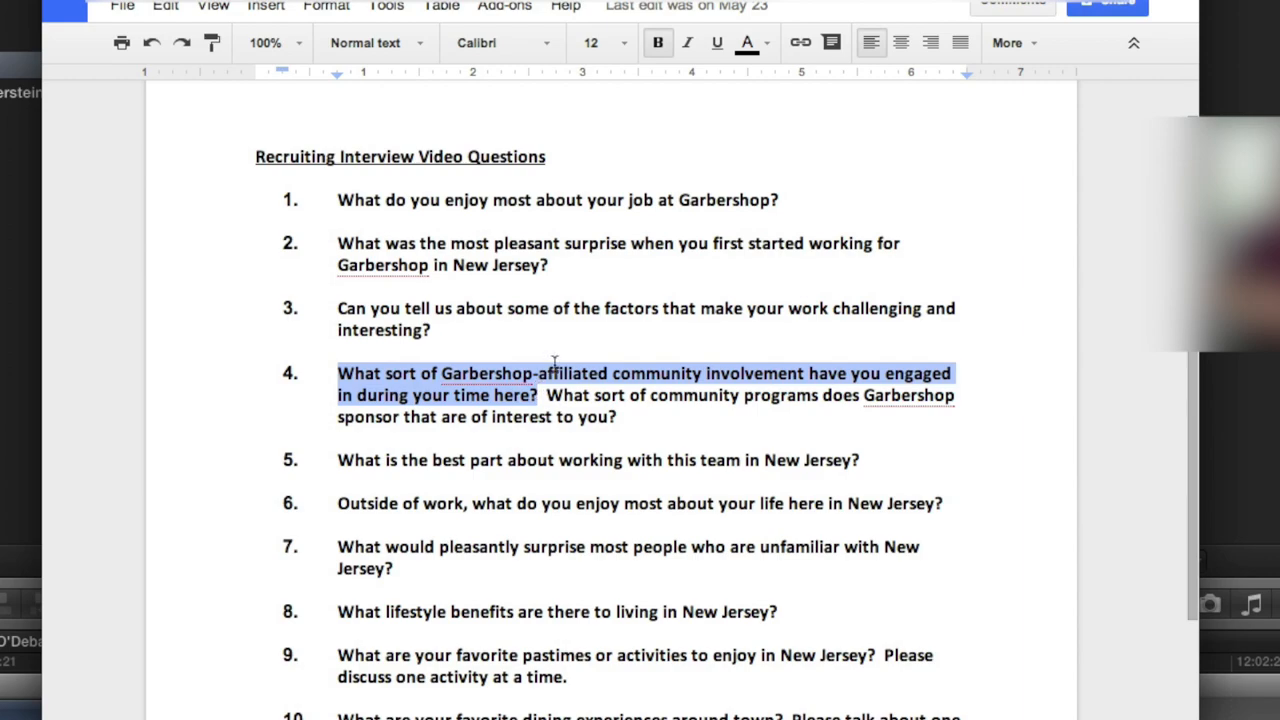
{"action": "key", "text": "super+c"}
{"action": "key", "text": "super+Tab"}
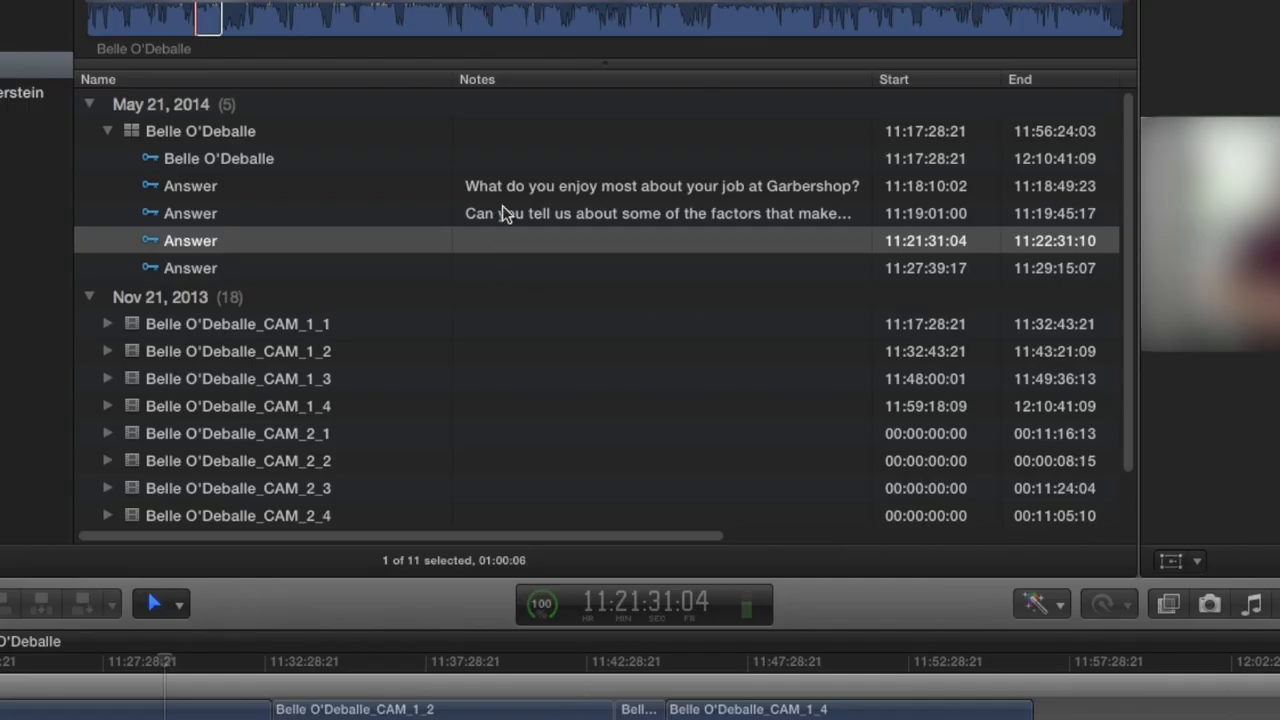
{"action": "left_click", "coordinate": [490, 245]}
{"action": "left_click", "coordinate": [495, 250]}
{"action": "key", "text": "super+v"}
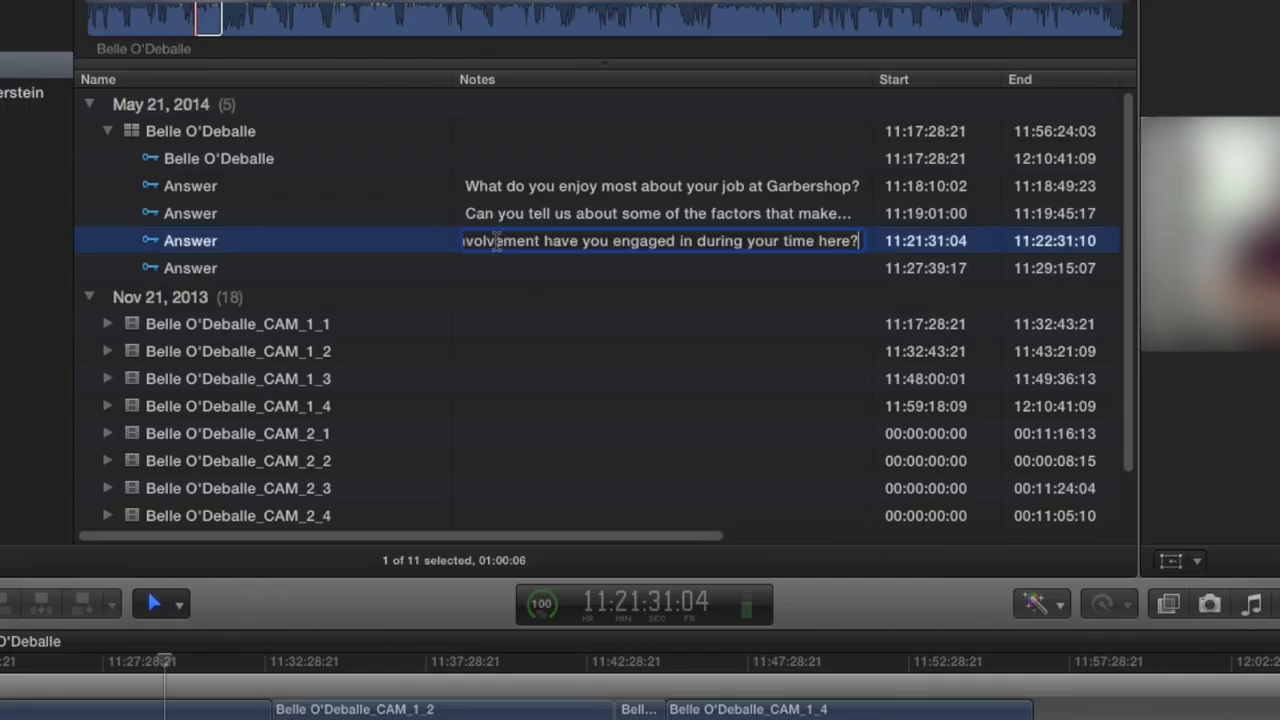
{"action": "left_click", "coordinate": [490, 265]}
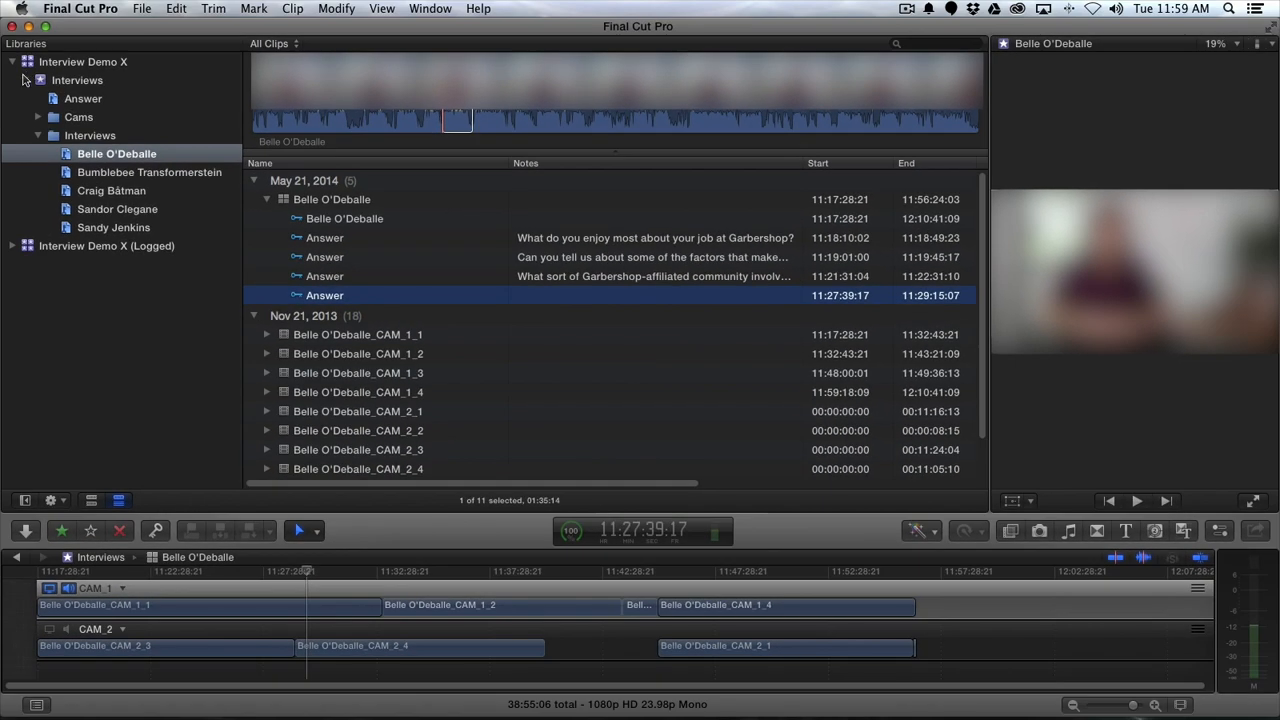
- Collapse the Interviews event in Interview Demo X and open the second interviewee's collection in the Interview Demo X (Logged) library
{"action": "left_click", "coordinate": [26, 80]}
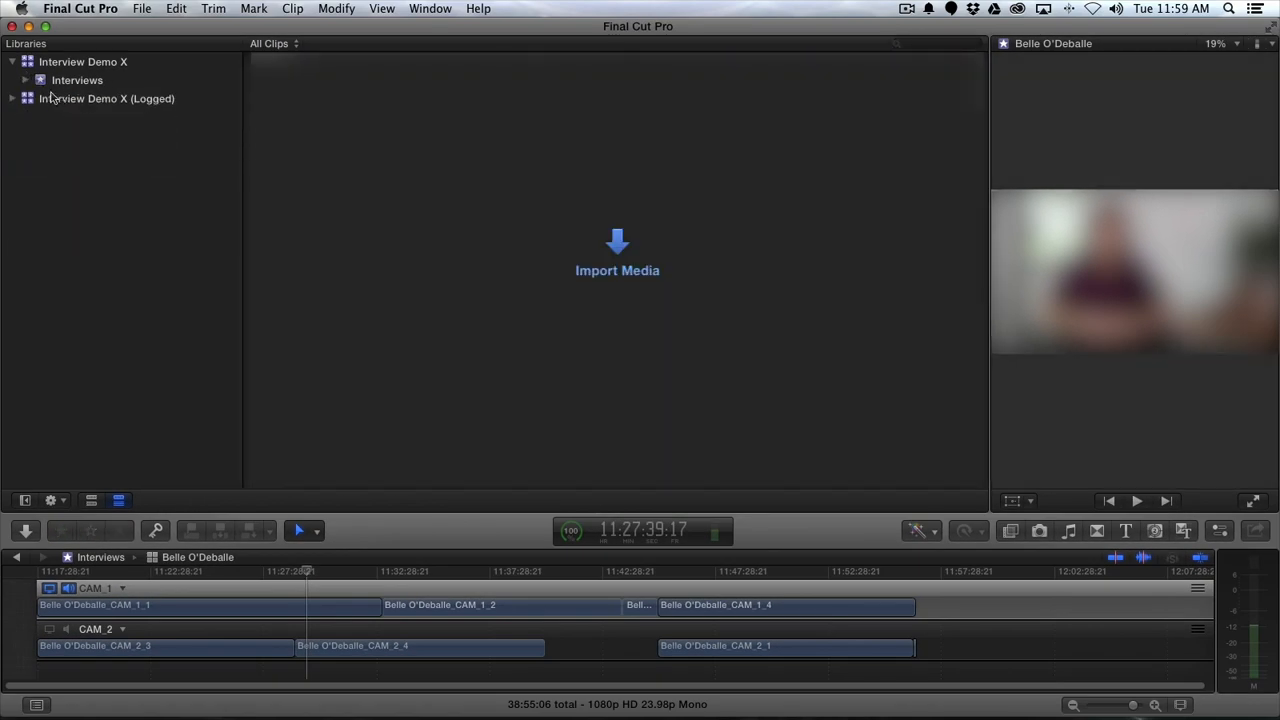
{"action": "left_click", "coordinate": [56, 98]}
{"action": "left_click", "coordinate": [18, 98]}
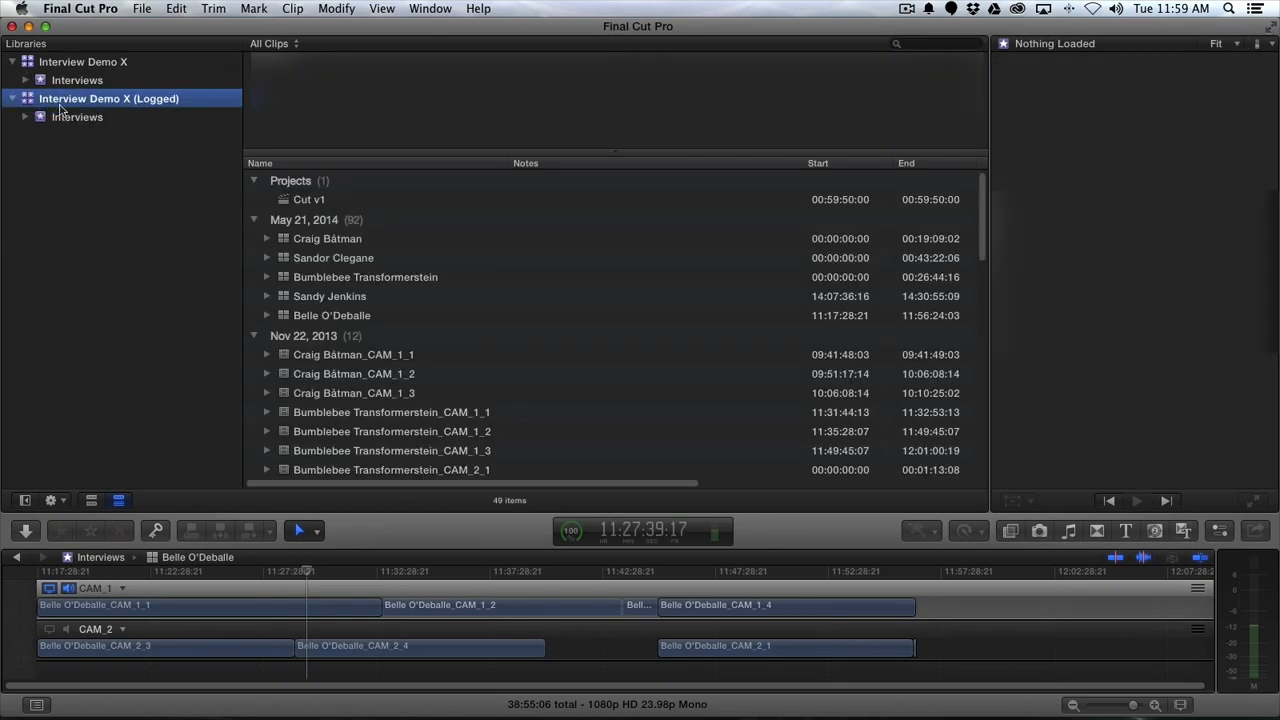
{"action": "left_click", "coordinate": [25, 118]}
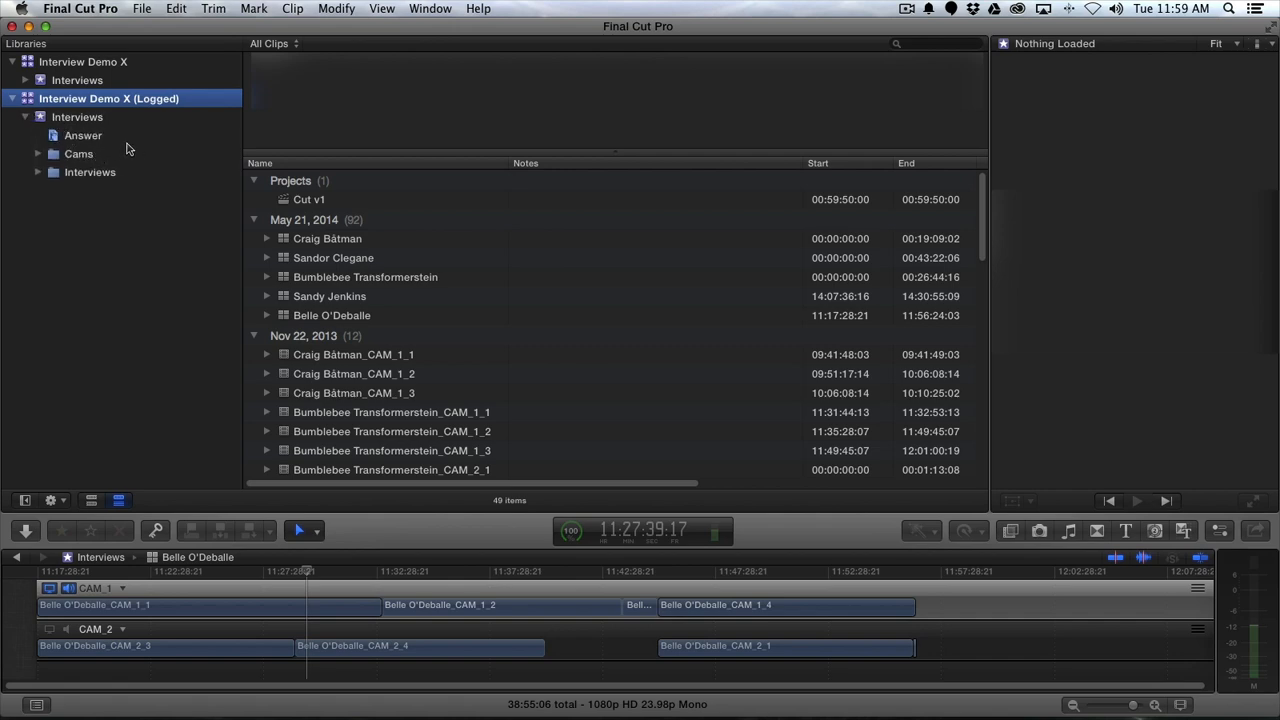
{"action": "left_click", "coordinate": [39, 172]}
{"action": "left_click", "coordinate": [107, 208]}
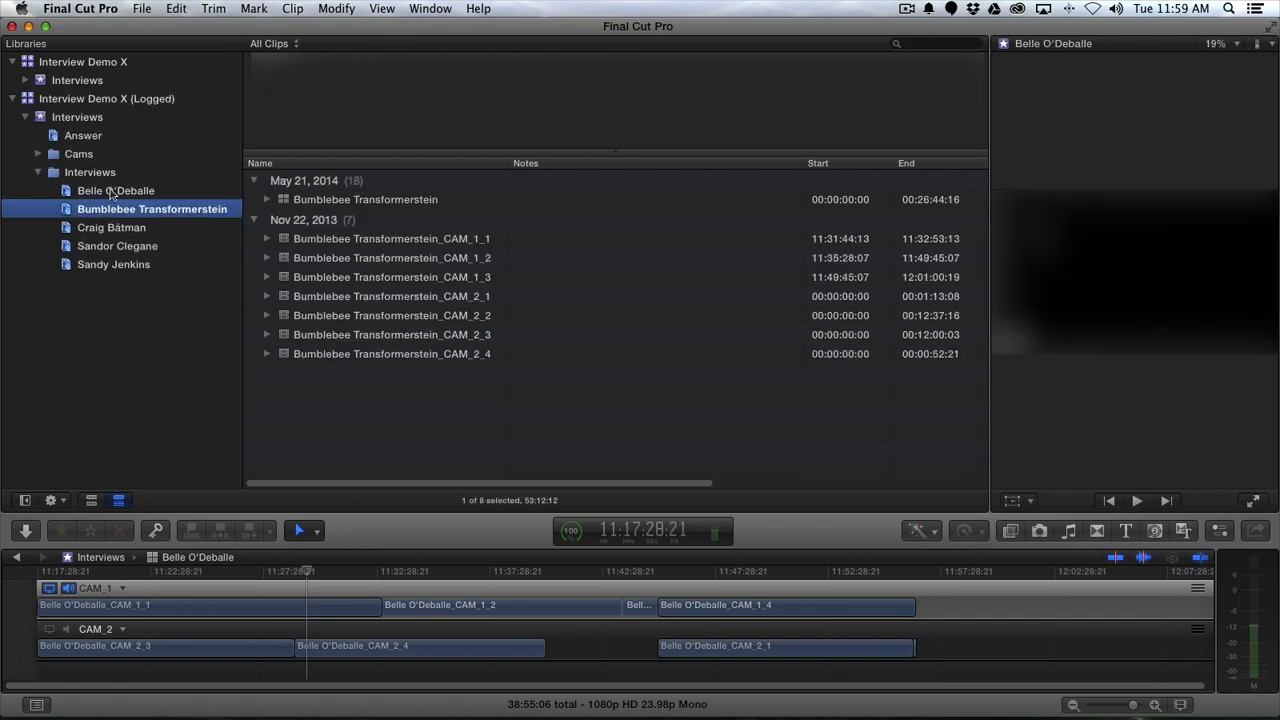
- Open the first interviewee's collection in the Interviews folder and examine the logged Answer ranges with their question notes
{"action": "left_click", "coordinate": [111, 192]}
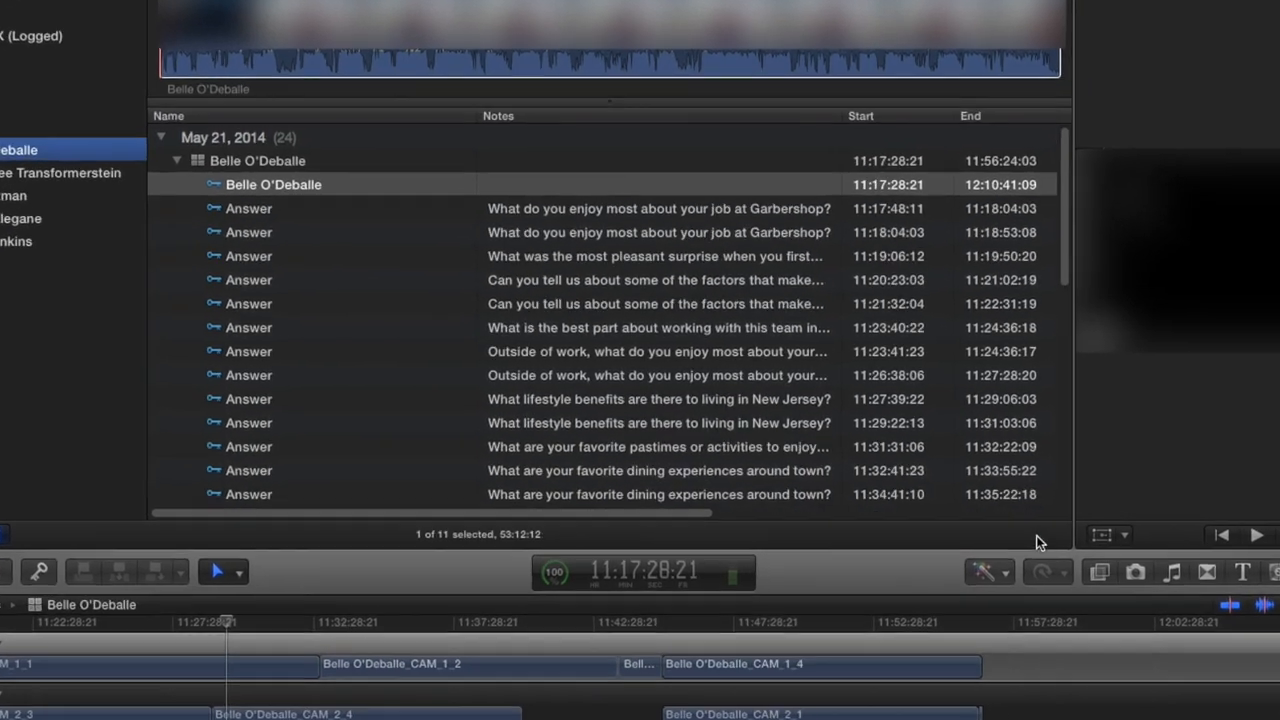
{"action": "scroll", "coordinate": [1145, 267], "scroll_direction": "down", "scroll_amount": 3}
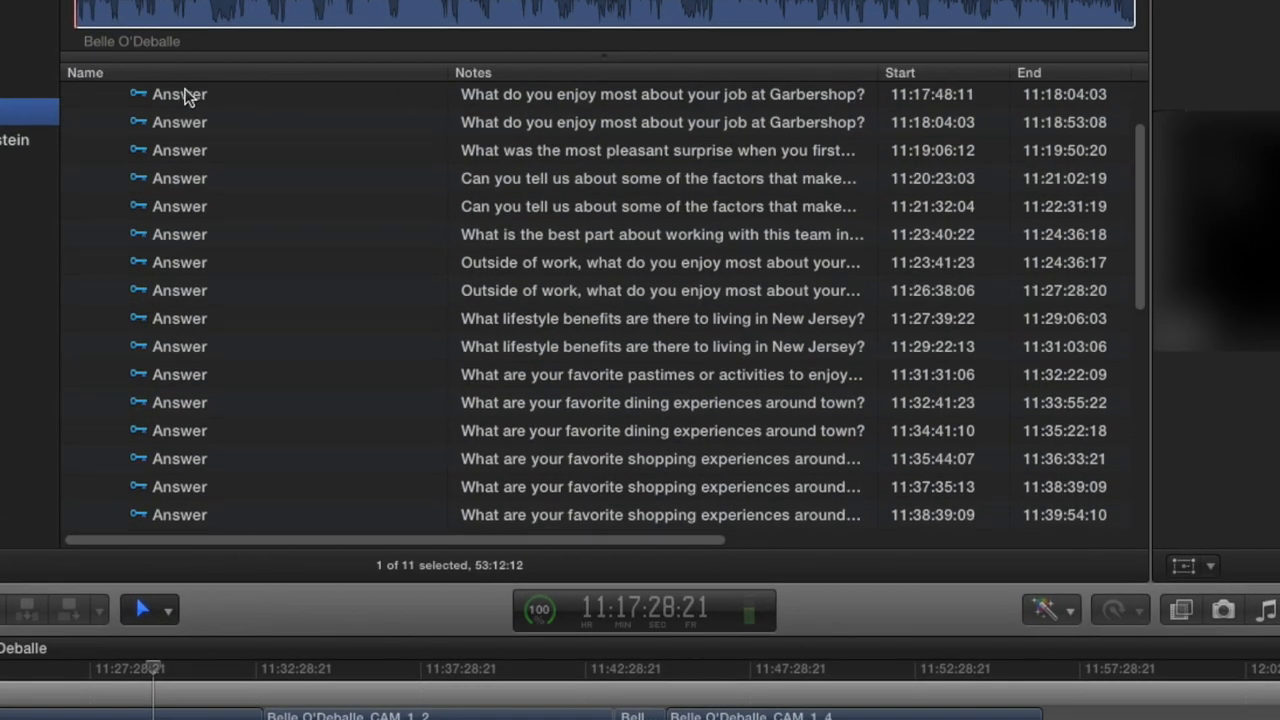
{"action": "scroll", "coordinate": [1140, 220], "scroll_direction": "up", "scroll_amount": 3}
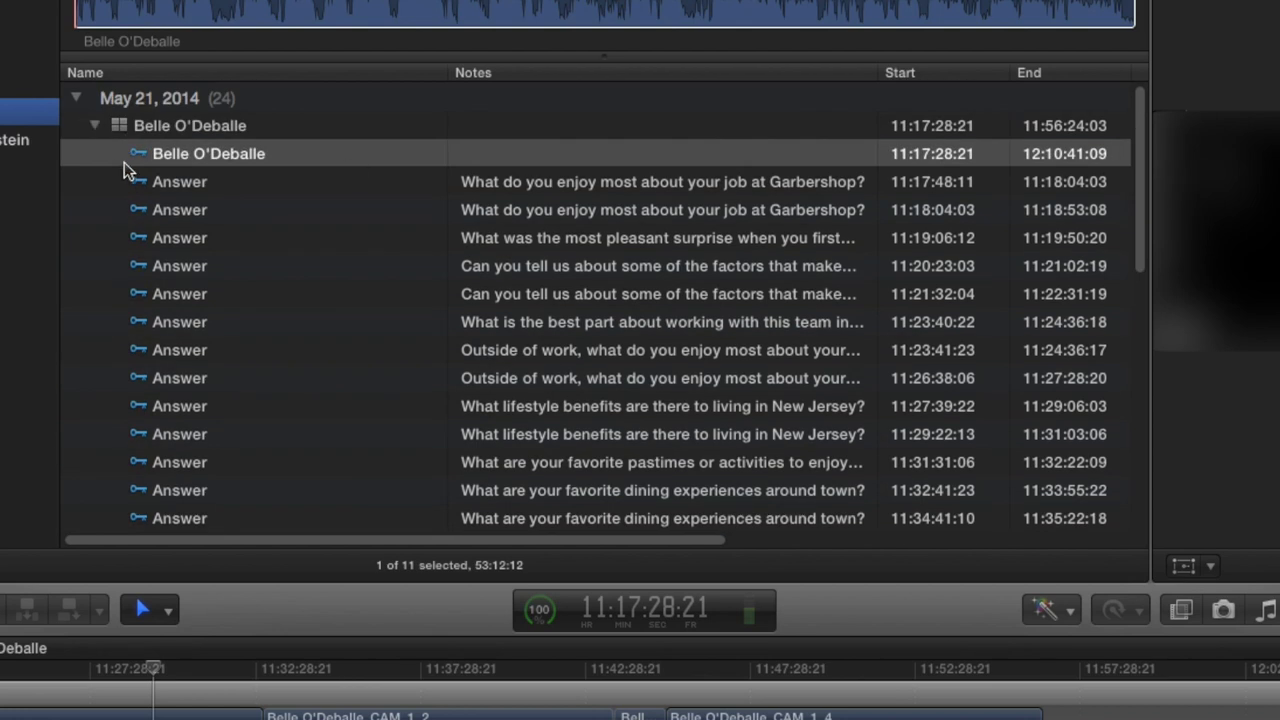
{"action": "left_click", "coordinate": [203, 240]}
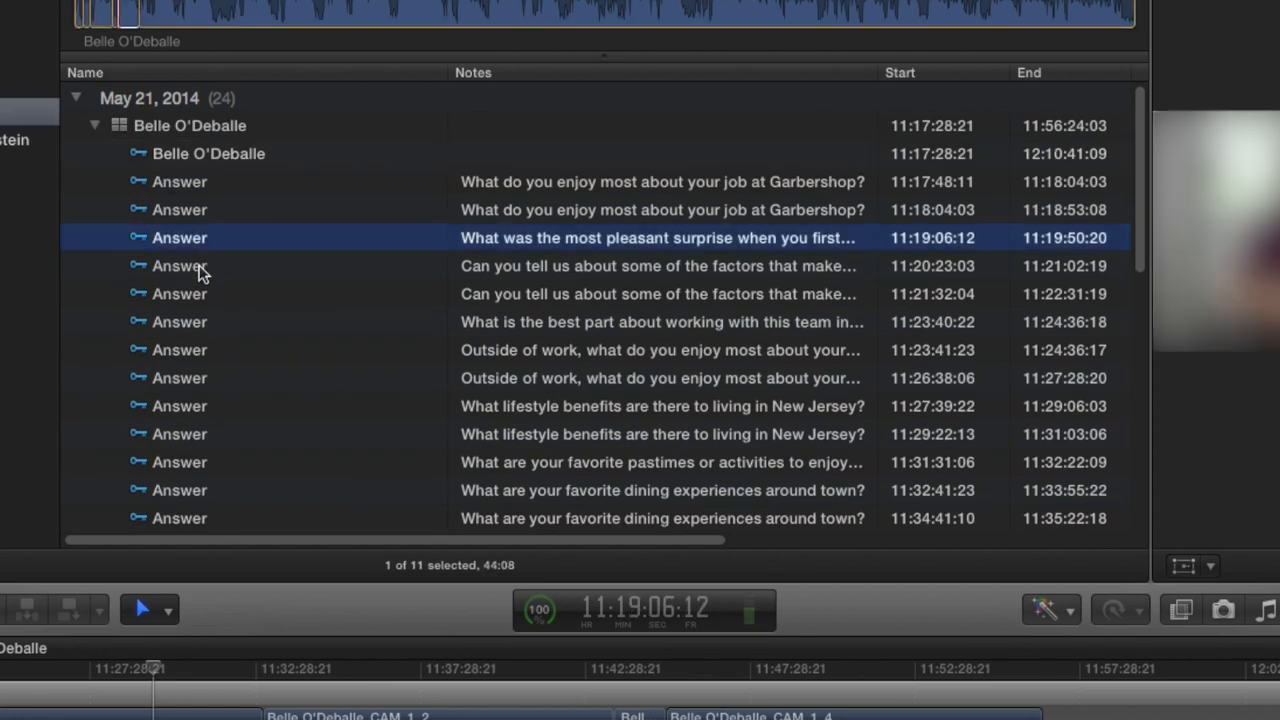
{"action": "left_click", "coordinate": [200, 268]}
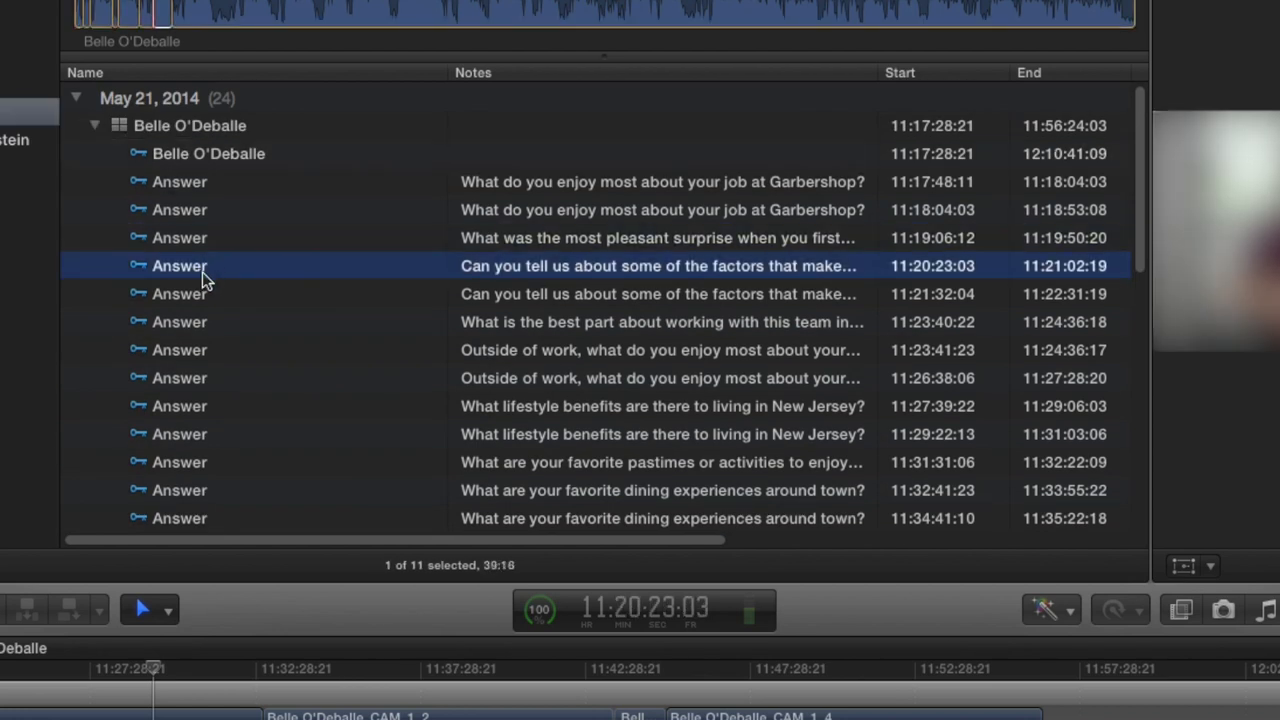
{"action": "left_click", "coordinate": [200, 294]}
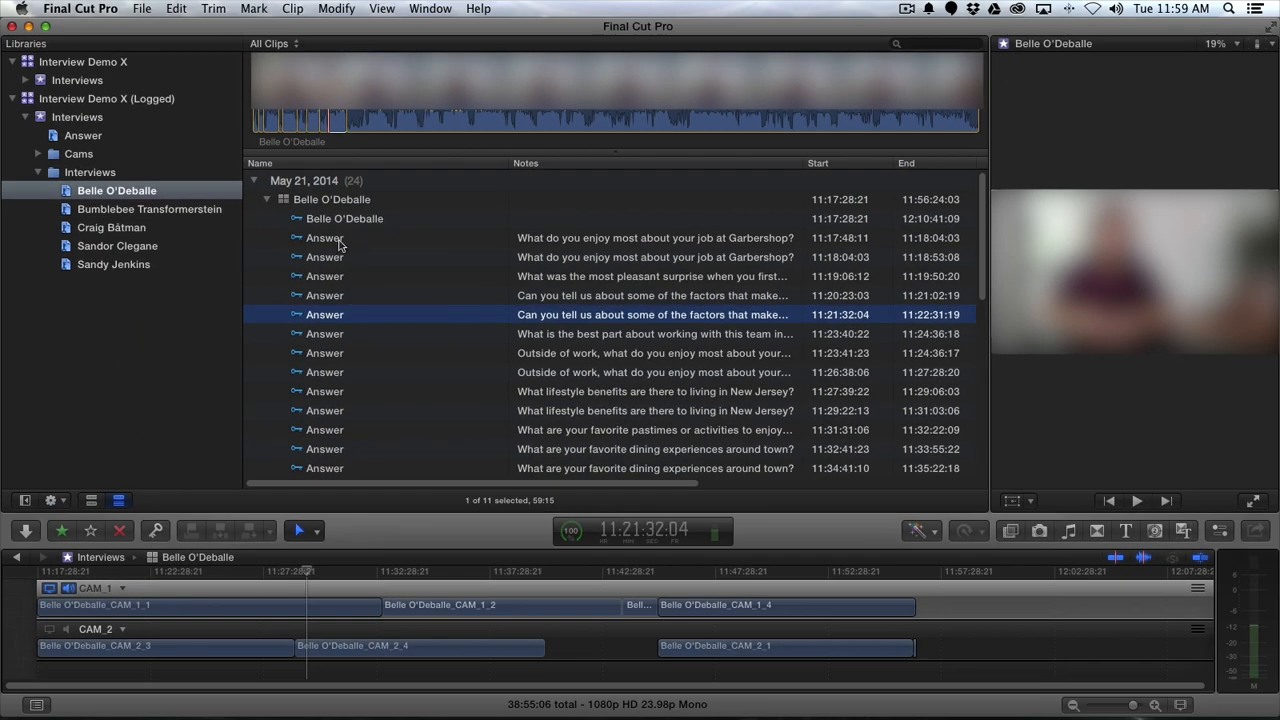
{"action": "left_click", "coordinate": [338, 240]}
- View the third and fourth interviewees' collections, expanding the third interviewee's multicam clip to examine its logged answers
{"action": "left_click", "coordinate": [38, 173]}
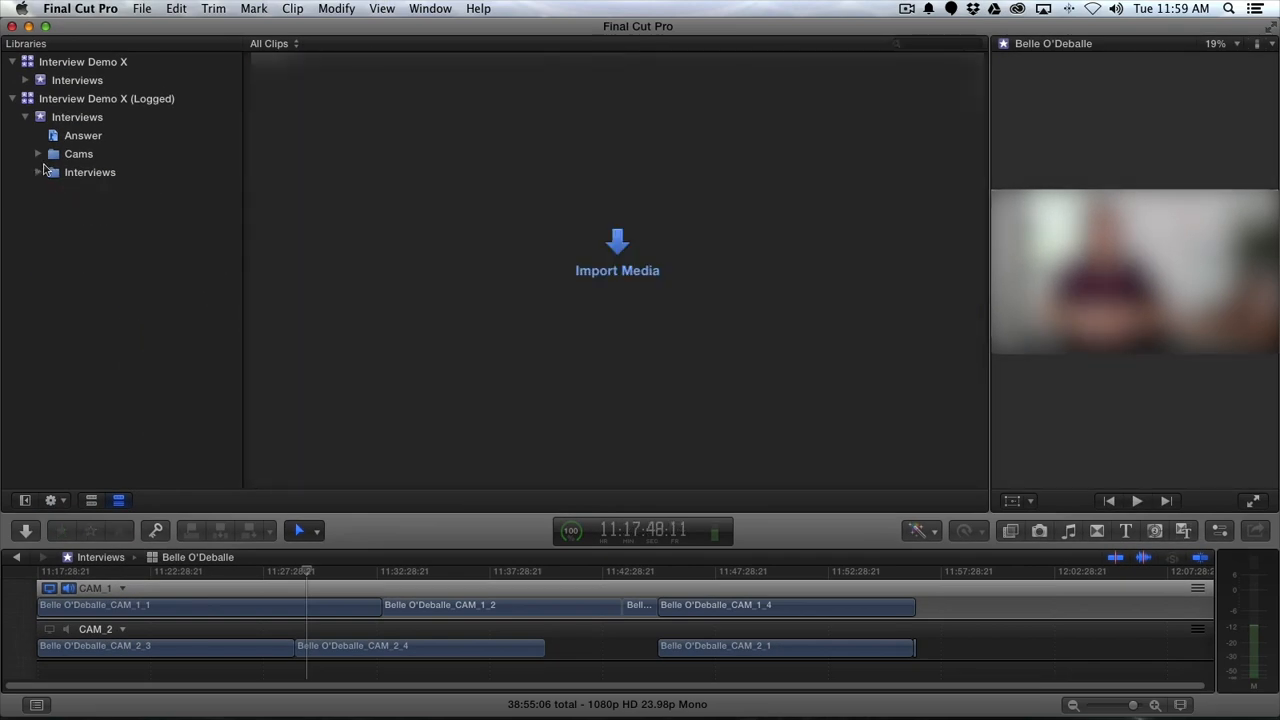
{"action": "left_click", "coordinate": [38, 173]}
{"action": "left_click", "coordinate": [76, 211]}
{"action": "left_click", "coordinate": [130, 228]}
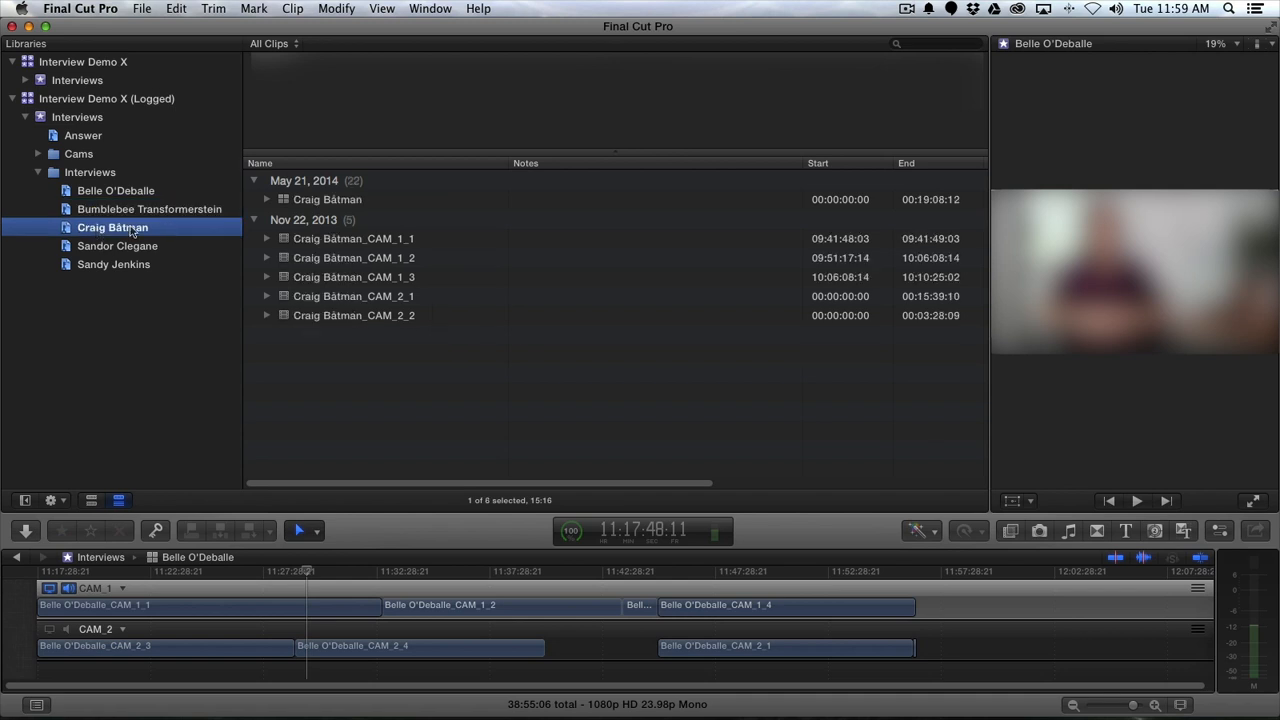
{"action": "left_click", "coordinate": [266, 200]}
{"action": "left_click", "coordinate": [140, 247]}
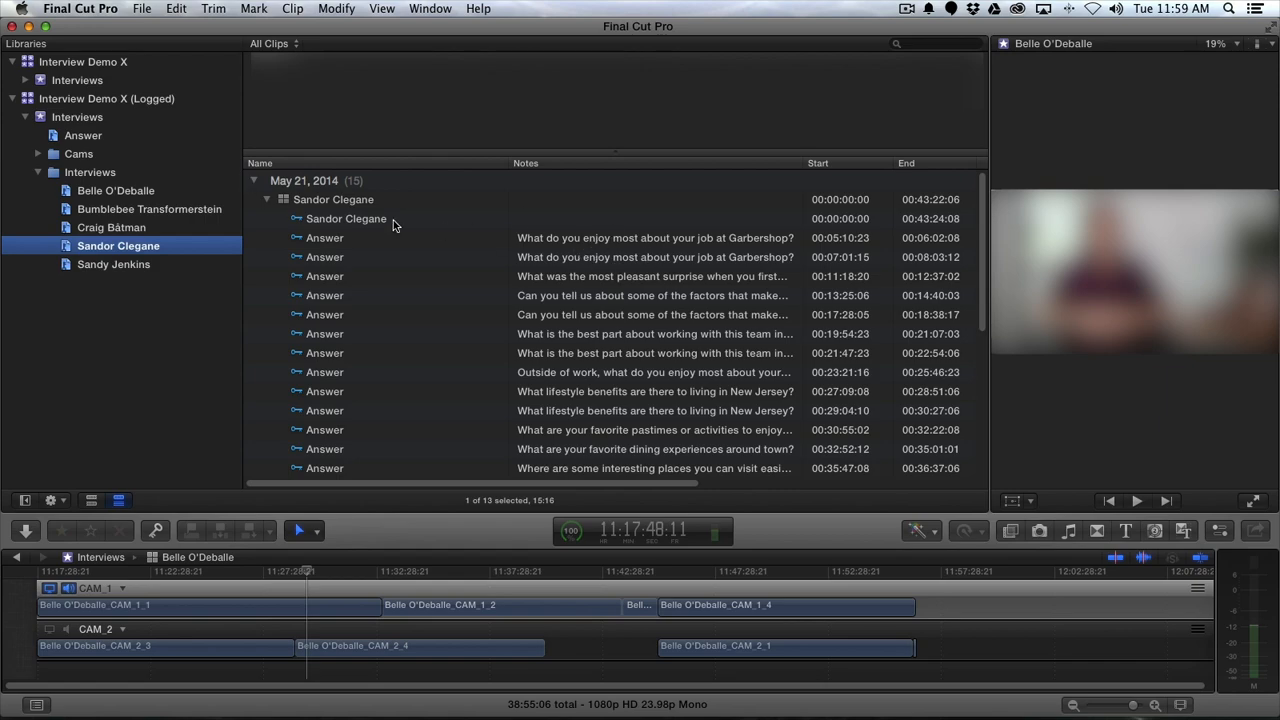
- Collapse the Interviews folder and open the Answer keyword collection to look through every interviewee's answer clips
{"action": "left_click", "coordinate": [38, 173]}
{"action": "left_click", "coordinate": [82, 136]}
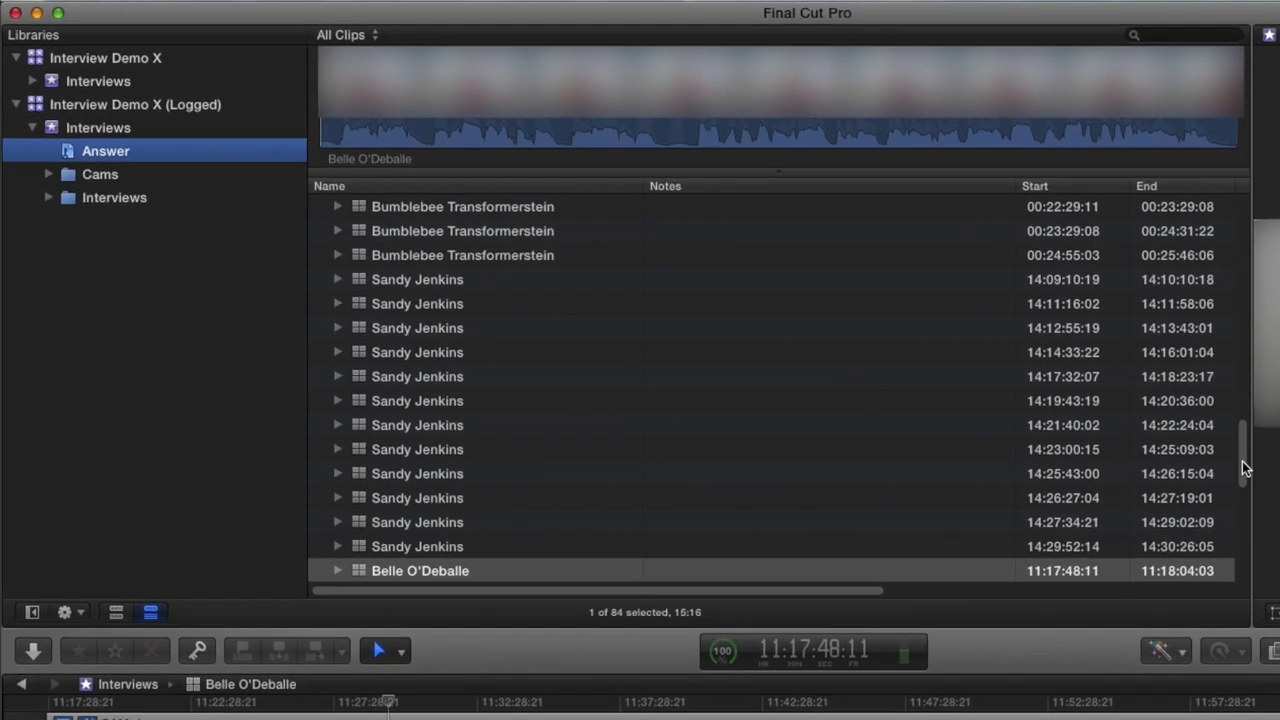
{"action": "left_click_drag", "start_coordinate": [1129, 428], "coordinate": [1129, 245]}
{"action": "scroll", "coordinate": [1273, 299], "scroll_direction": "up", "scroll_amount": 4}
{"action": "scroll", "coordinate": [1273, 299], "scroll_direction": "down", "scroll_amount": 3}
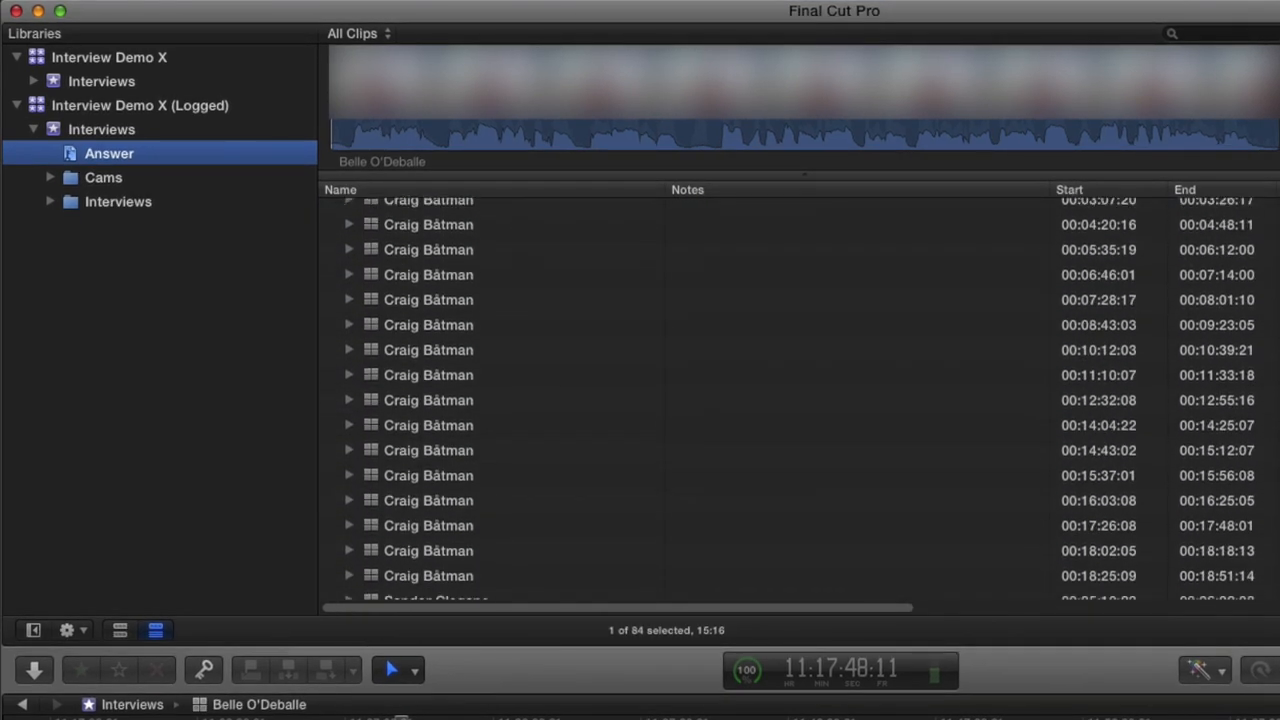
{"action": "scroll", "coordinate": [1273, 299], "scroll_direction": "up", "scroll_amount": 3}
{"action": "scroll", "coordinate": [1273, 299], "scroll_direction": "down", "scroll_amount": 5}
{"action": "scroll", "coordinate": [1273, 299], "scroll_direction": "down", "scroll_amount": 15}
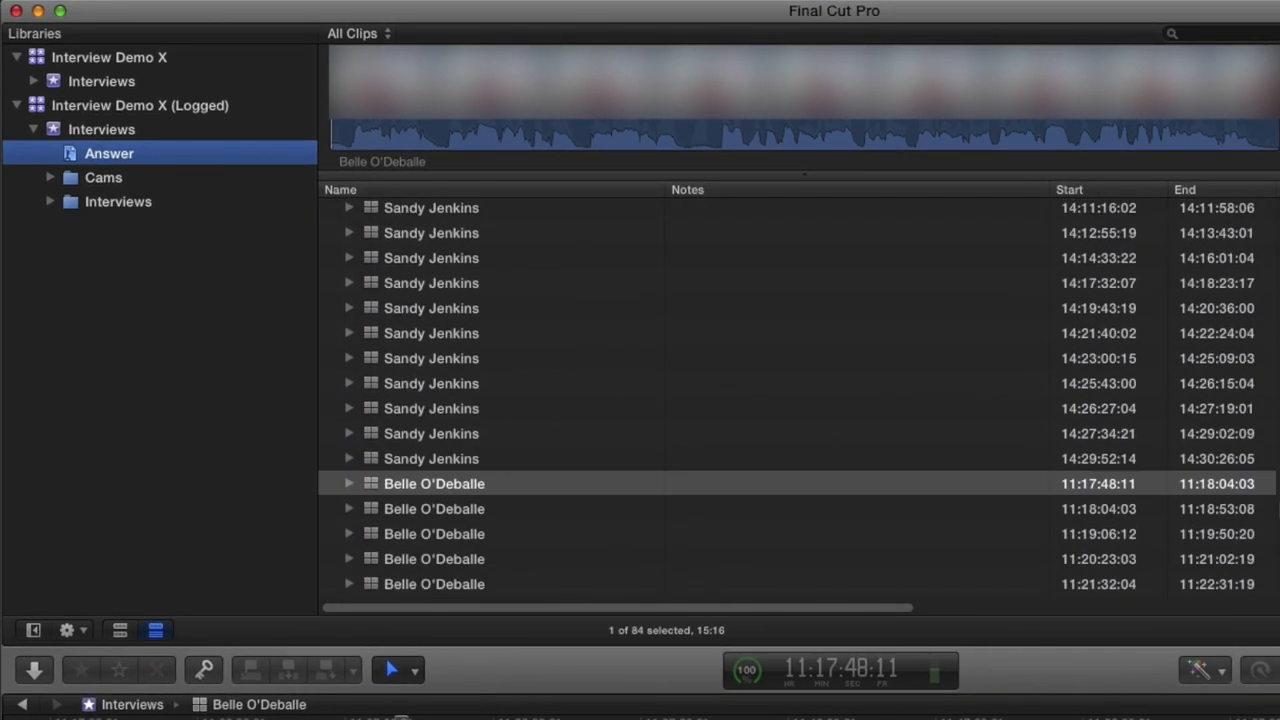
{"action": "scroll", "coordinate": [1276, 240], "scroll_direction": "up", "scroll_amount": 20}
{"action": "scroll", "coordinate": [1276, 233], "scroll_direction": "up", "scroll_amount": 2}
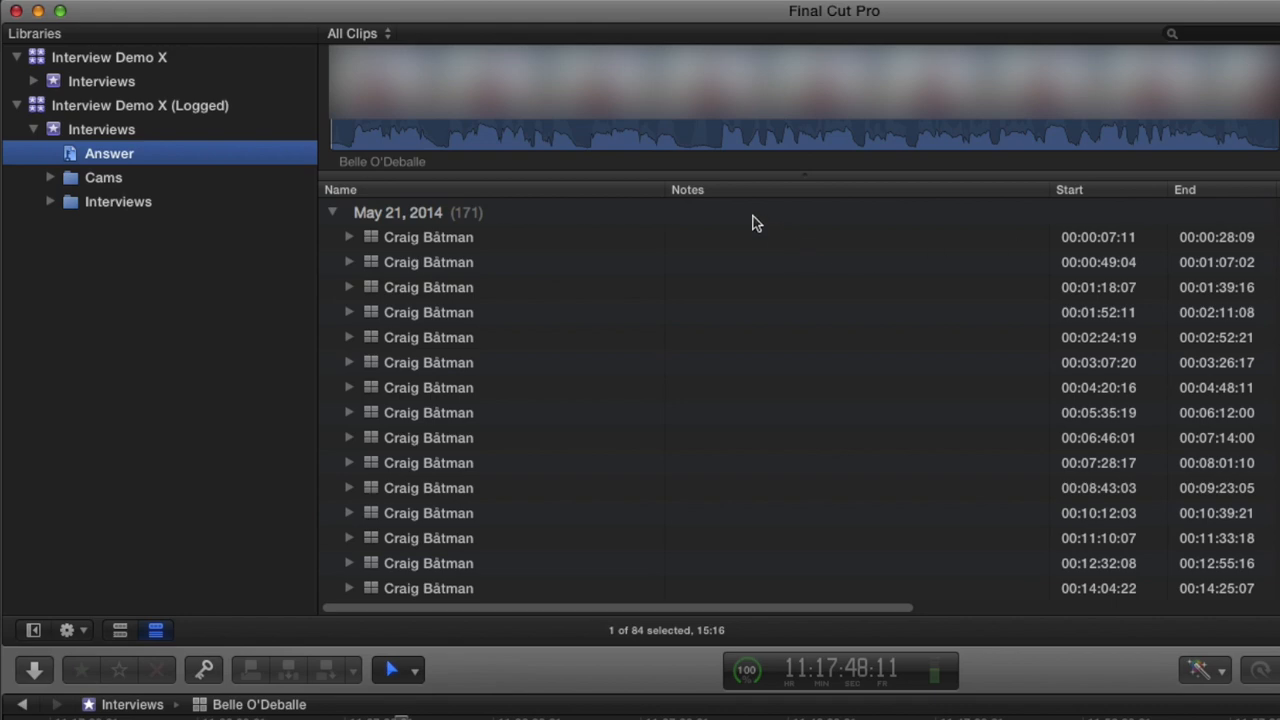
- Expand all the clips in the Answer collection at once to show their keywords and question notes
{"action": "left_click", "coordinate": [408, 234]}
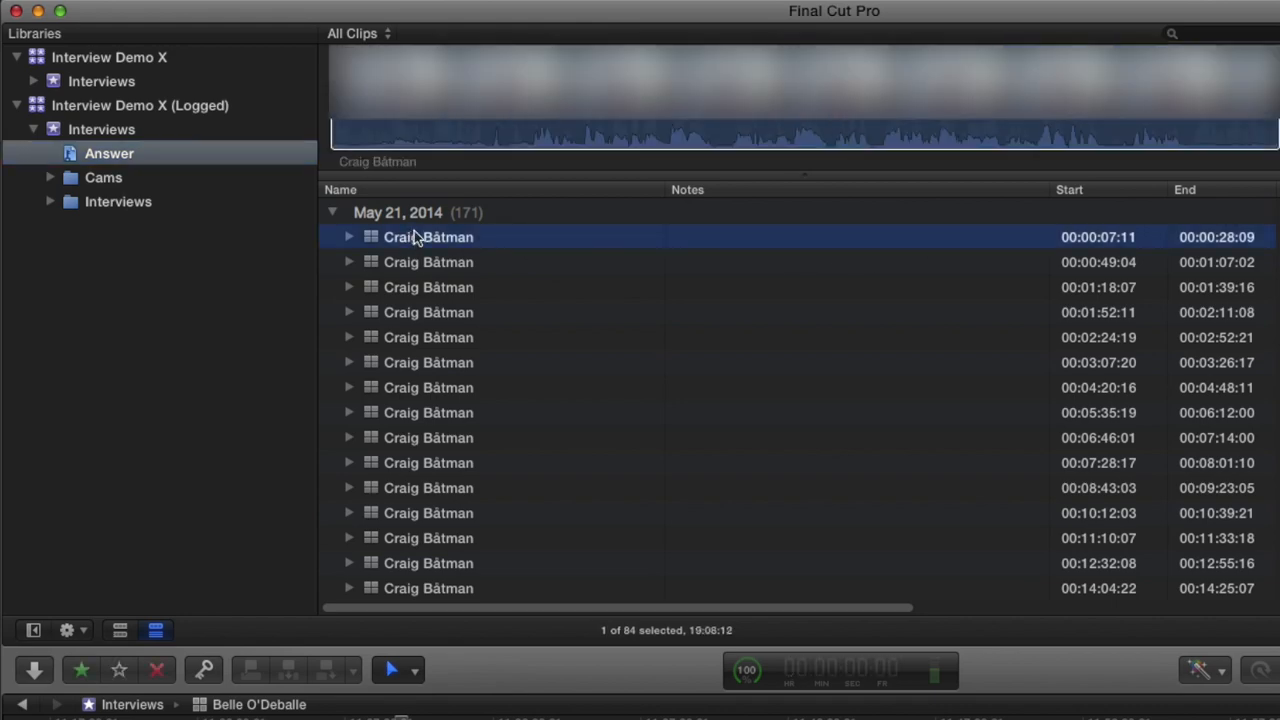
{"action": "key", "text": "super+a"}
{"action": "key", "text": "Right"}
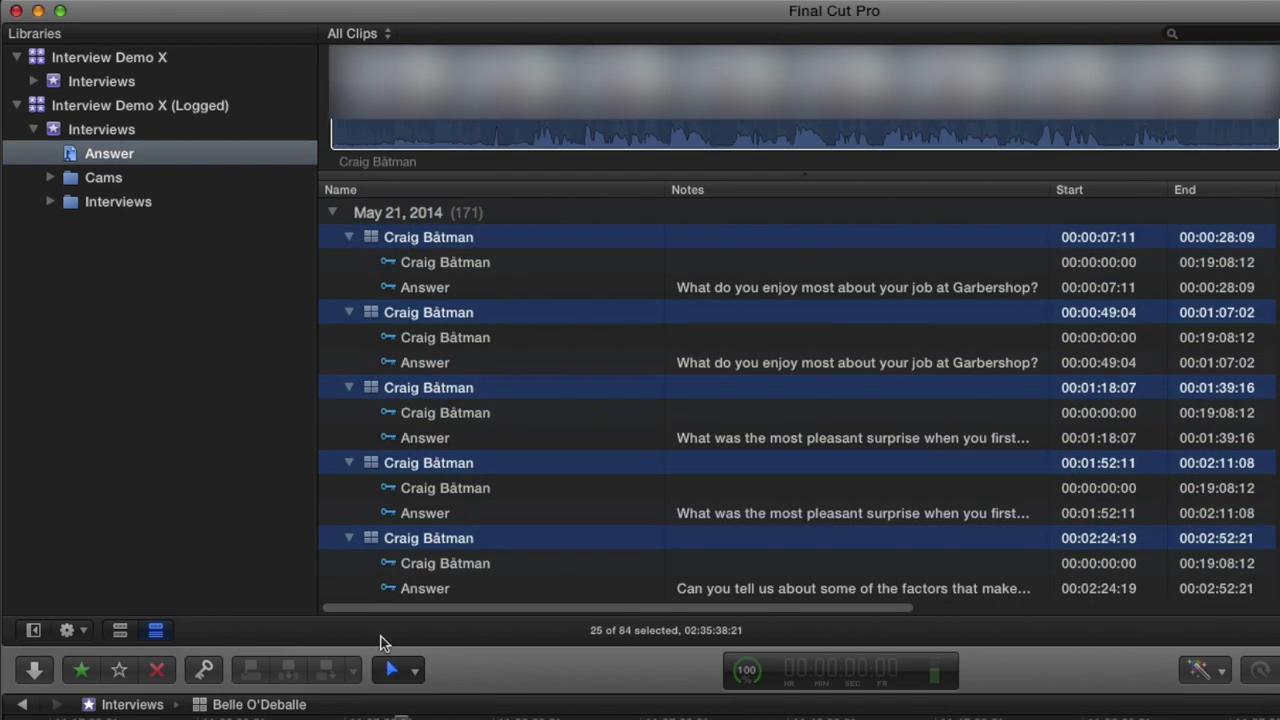
{"action": "left_click", "coordinate": [812, 126]}
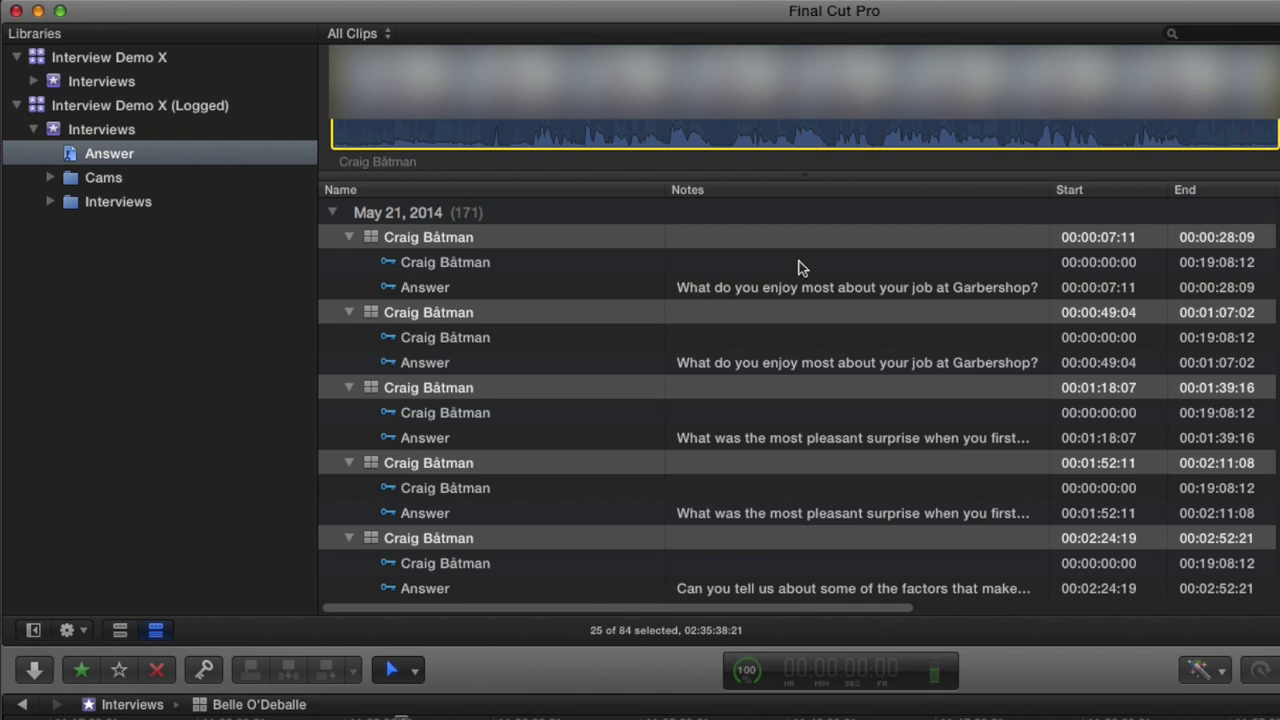
- Examine the interviewee-name and Answer keyword ranges and their notes throughout the expanded Answer collection
{"action": "left_click", "coordinate": [546, 289]}
{"action": "left_click", "coordinate": [456, 262]}
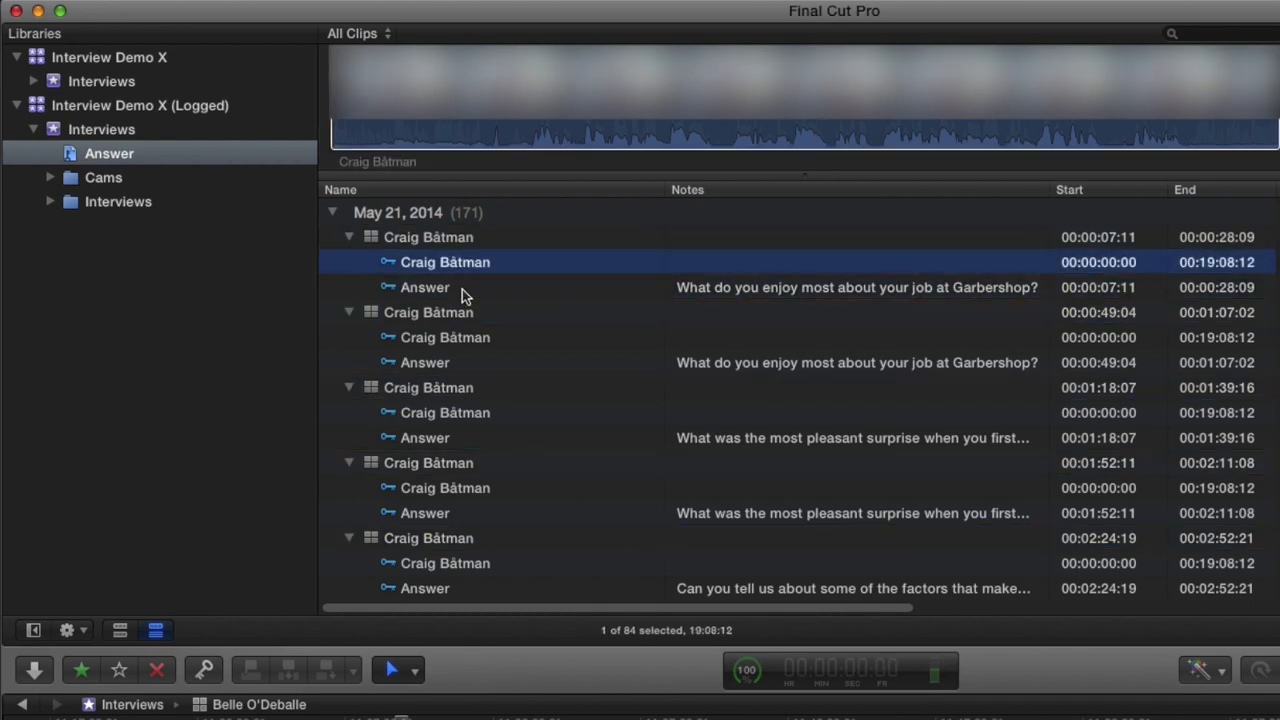
{"action": "left_click", "coordinate": [463, 290]}
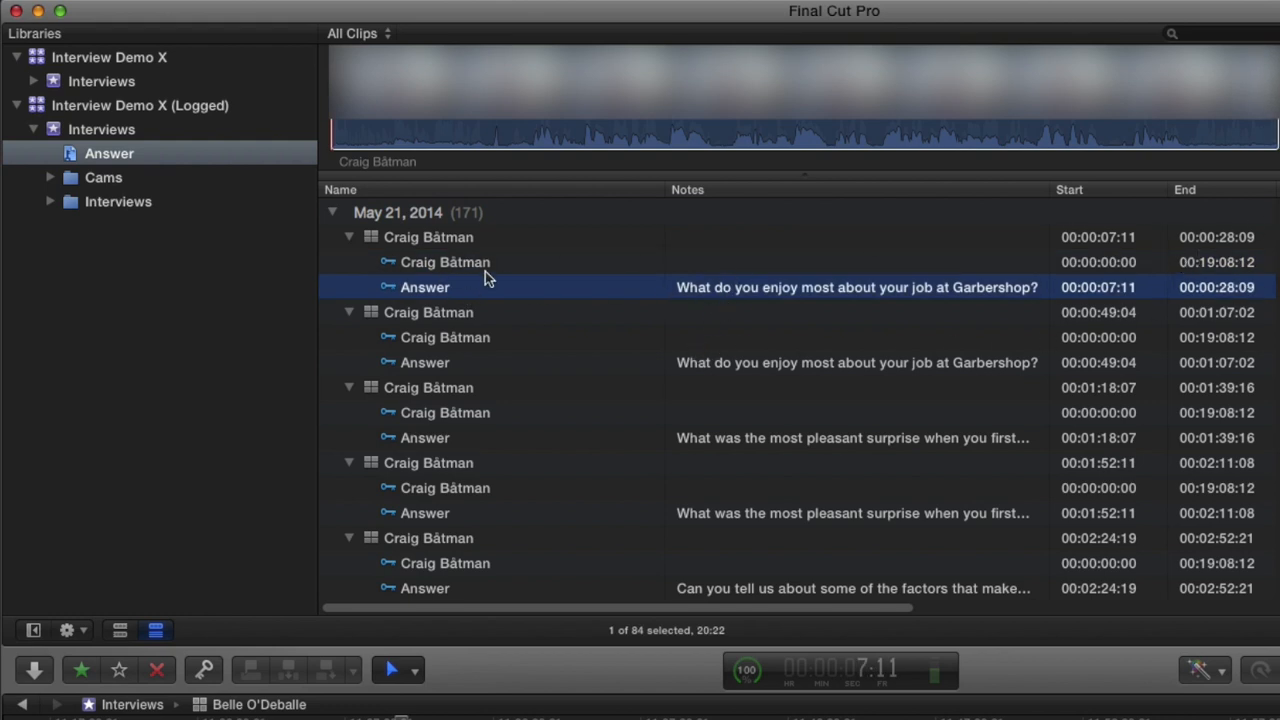
{"action": "scroll", "coordinate": [798, 400], "scroll_direction": "down", "scroll_amount": 5}
{"action": "scroll", "coordinate": [798, 400], "scroll_direction": "up", "scroll_amount": 5}
{"action": "scroll", "coordinate": [798, 400], "scroll_direction": "down", "scroll_amount": 15}
{"action": "scroll", "coordinate": [798, 400], "scroll_direction": "down", "scroll_amount": 5}
{"action": "scroll", "coordinate": [798, 400], "scroll_direction": "up", "scroll_amount": 20}
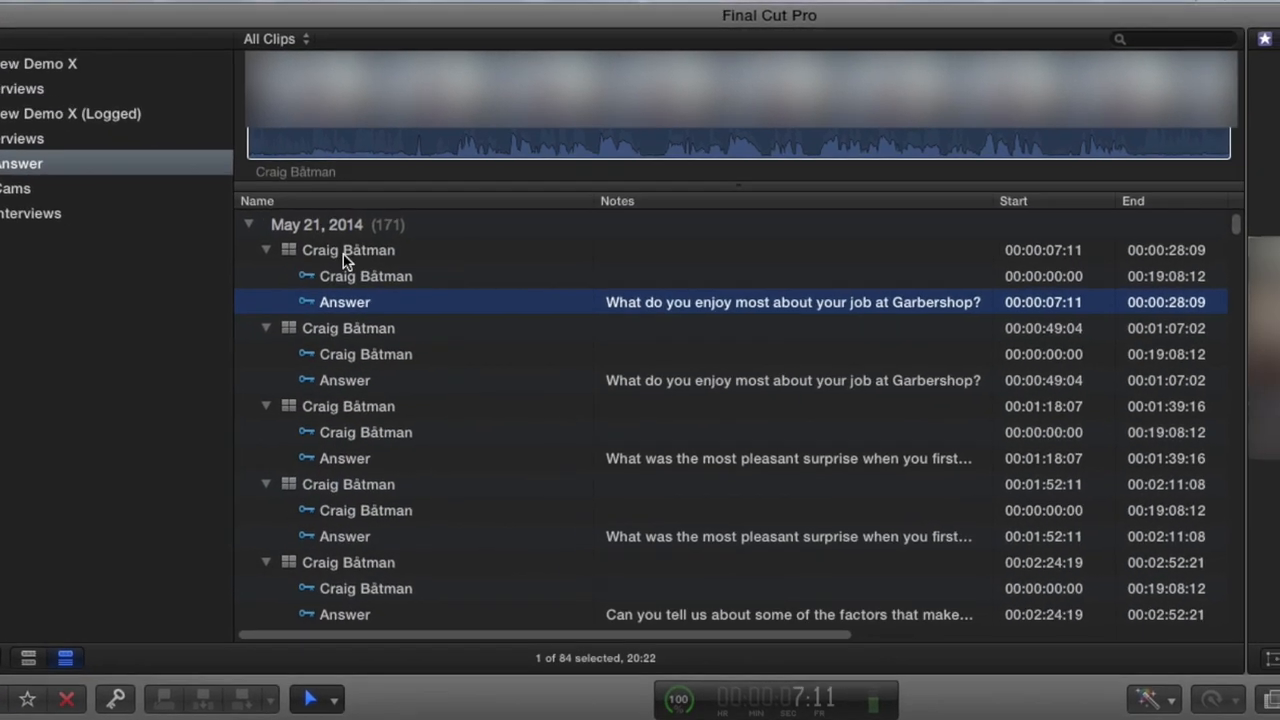
- Copy question 8, "What lifestyle benefits are there to living in New Jersey?", from the Google Docs document and search the Answer collection for it
{"action": "left_click", "coordinate": [440, 237]}
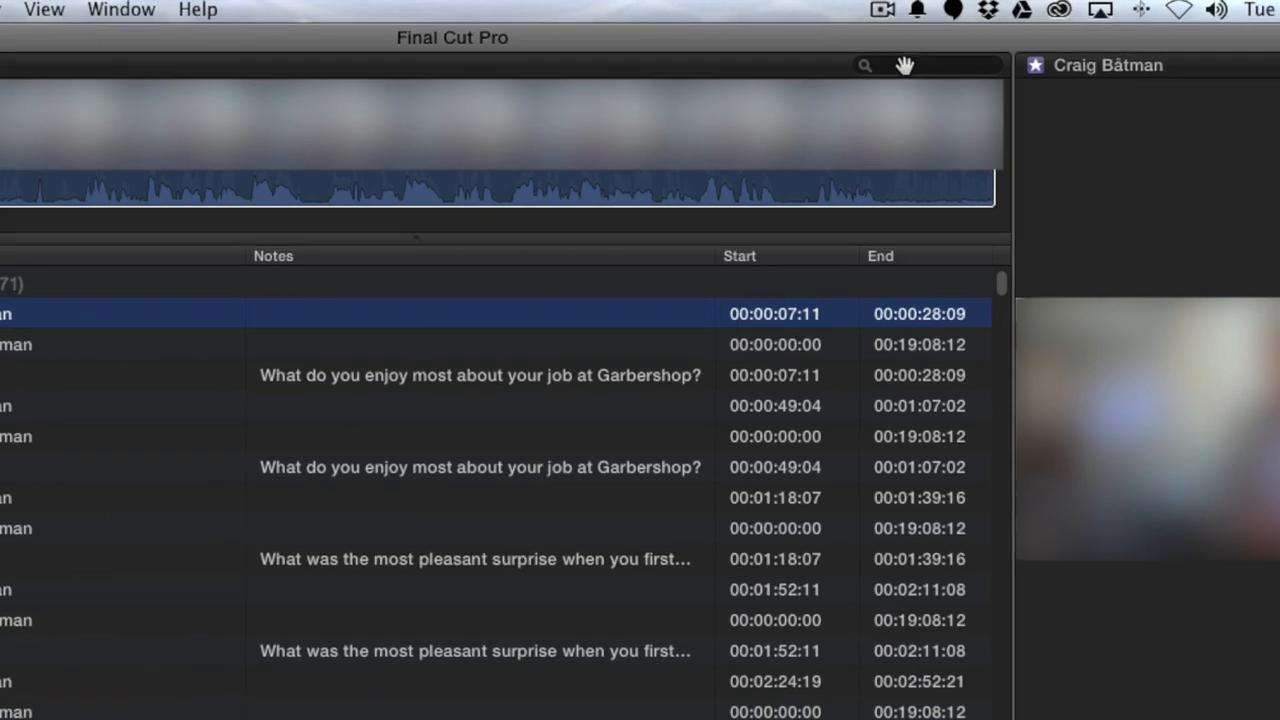
{"action": "left_click", "coordinate": [904, 66]}
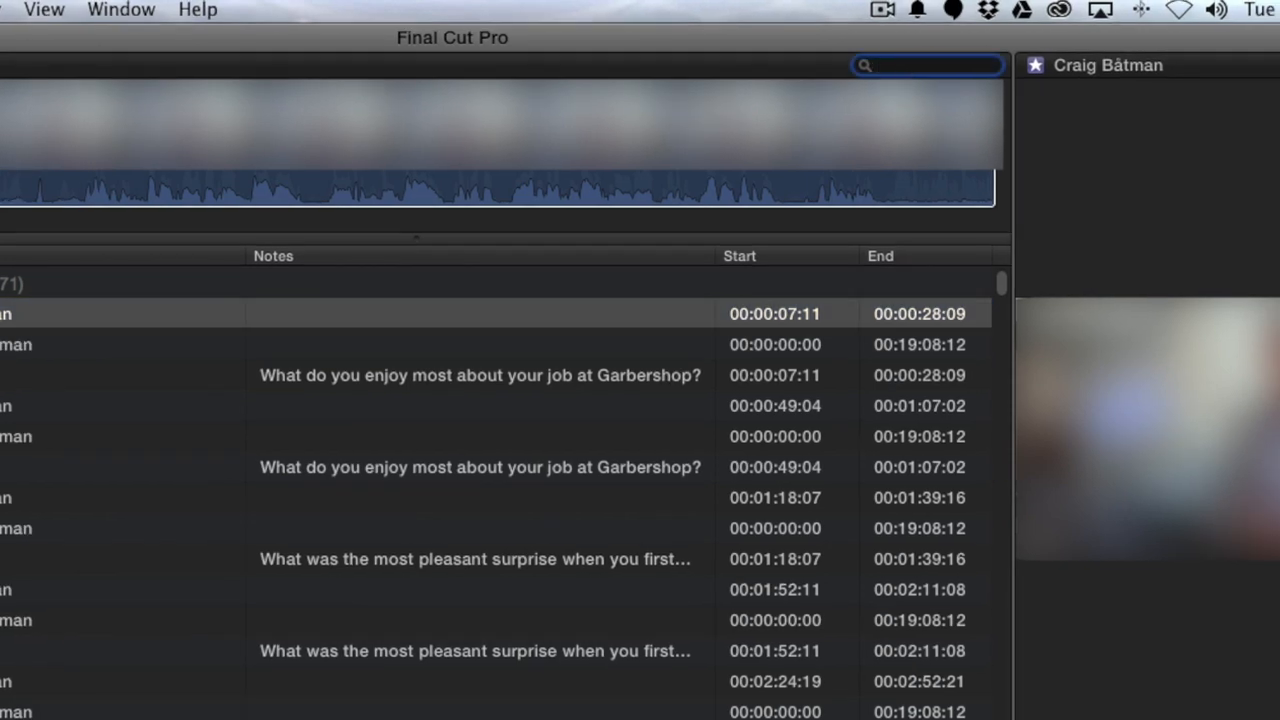
{"action": "key", "text": "super+Tab"}
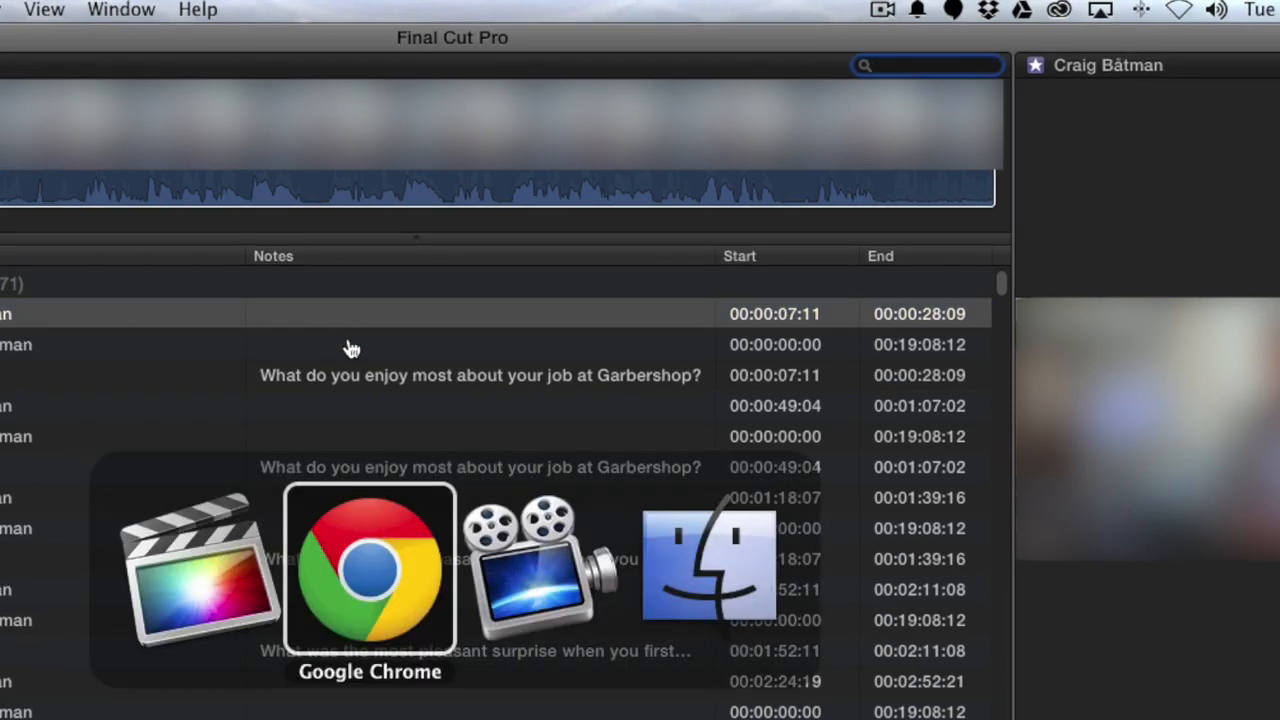
{"action": "left_click", "coordinate": [380, 572]}
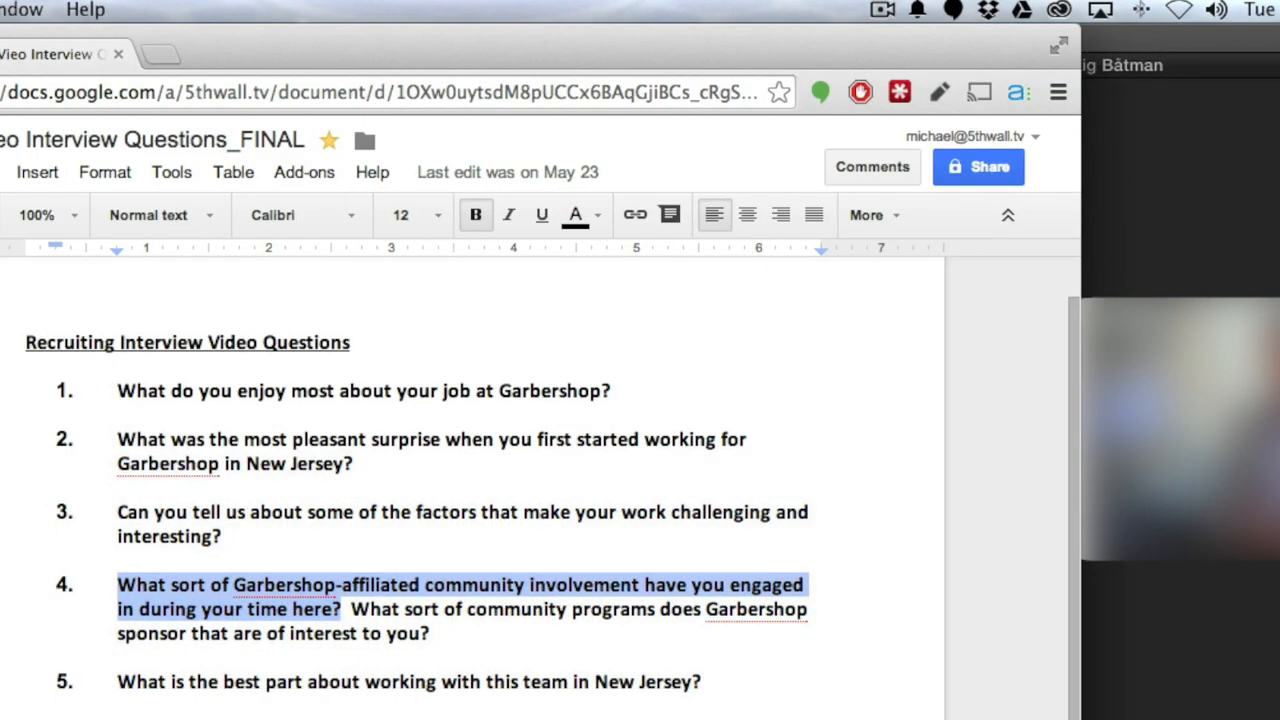
{"action": "left_click", "coordinate": [380, 585]}
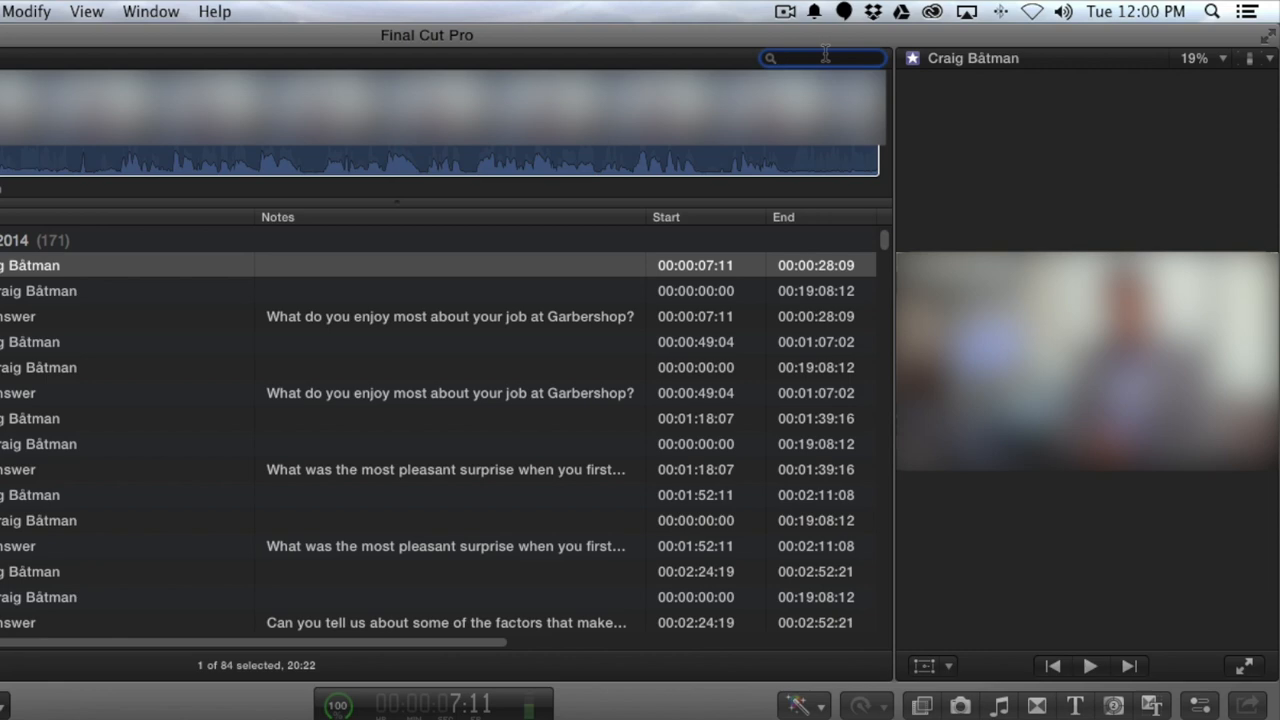
{"action": "key", "text": "super+v"}
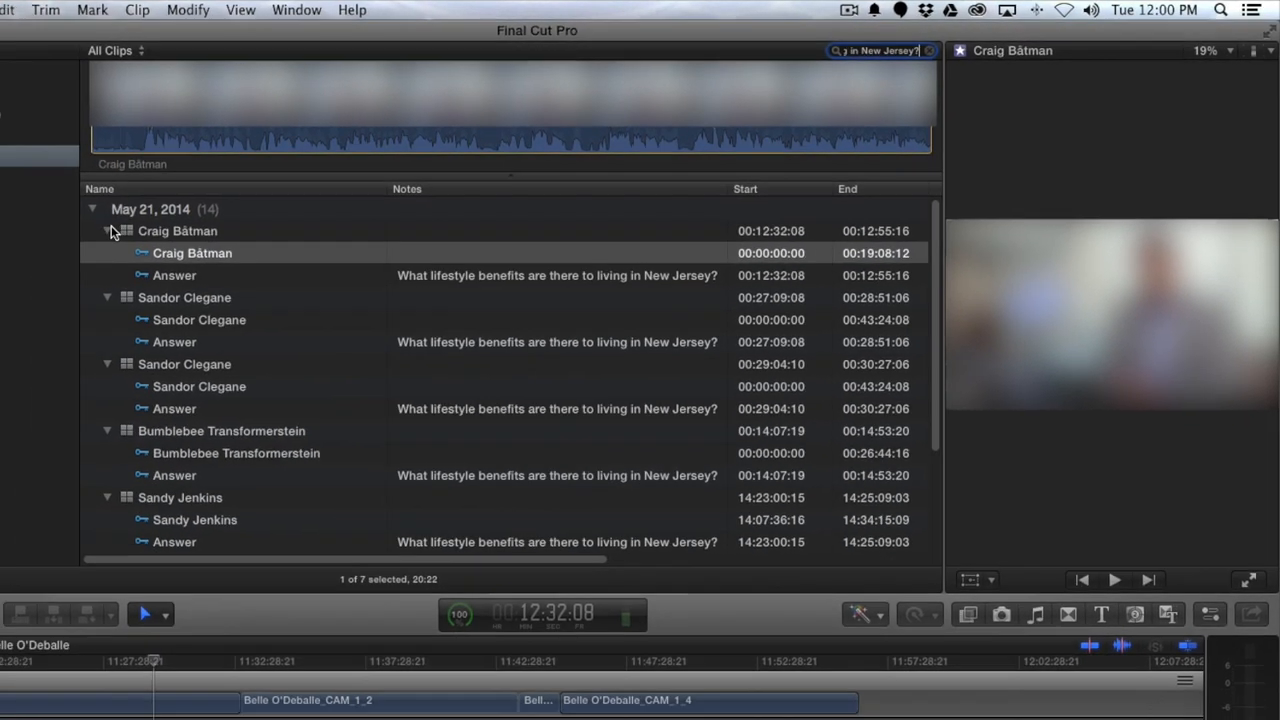
- Collapse all the clips found for the lifestyle benefits question so only the multicam clips are listed
{"action": "left_click", "coordinate": [267, 200]}
{"action": "left_click", "coordinate": [282, 201]}
{"action": "key", "text": "super+a"}
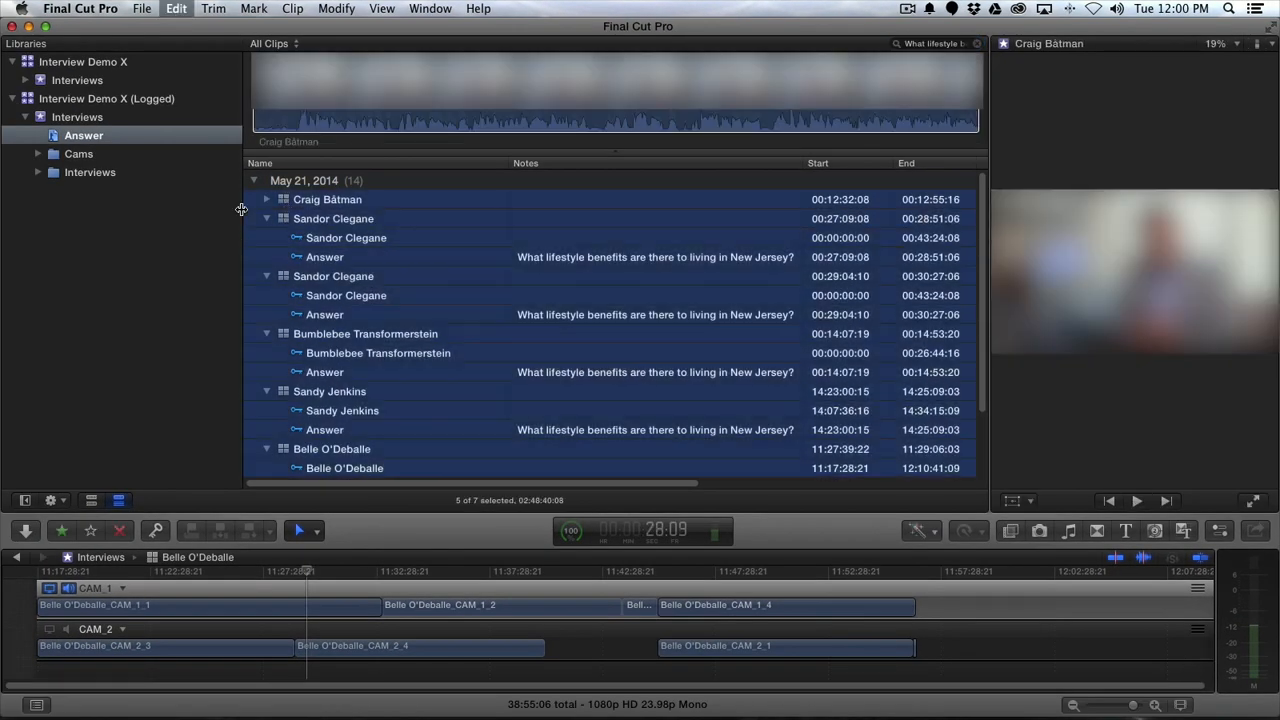
{"action": "key", "text": "Left"}
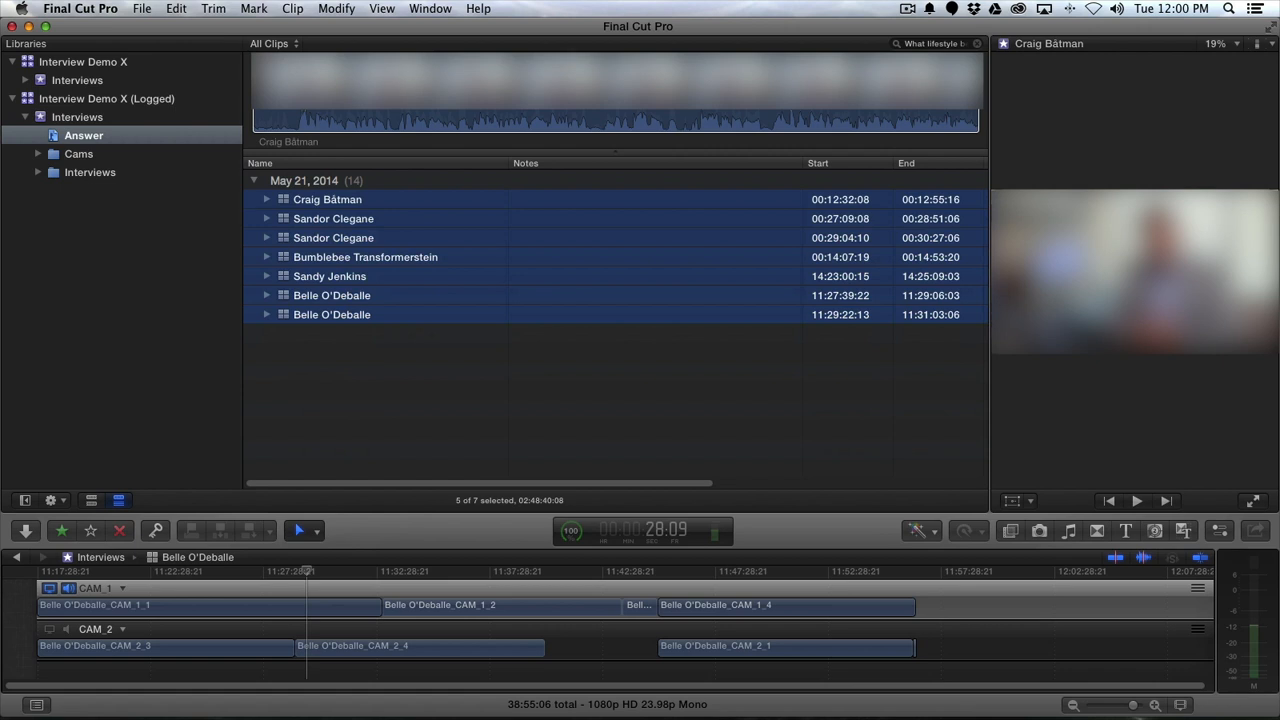
- Create a compound clip from all the found clips in the Interviews event, named "8. What lifestyle benefits are there to living in New Jersey?"
{"action": "left_click", "coordinate": [372, 352]}
{"action": "left_click", "coordinate": [344, 203]}
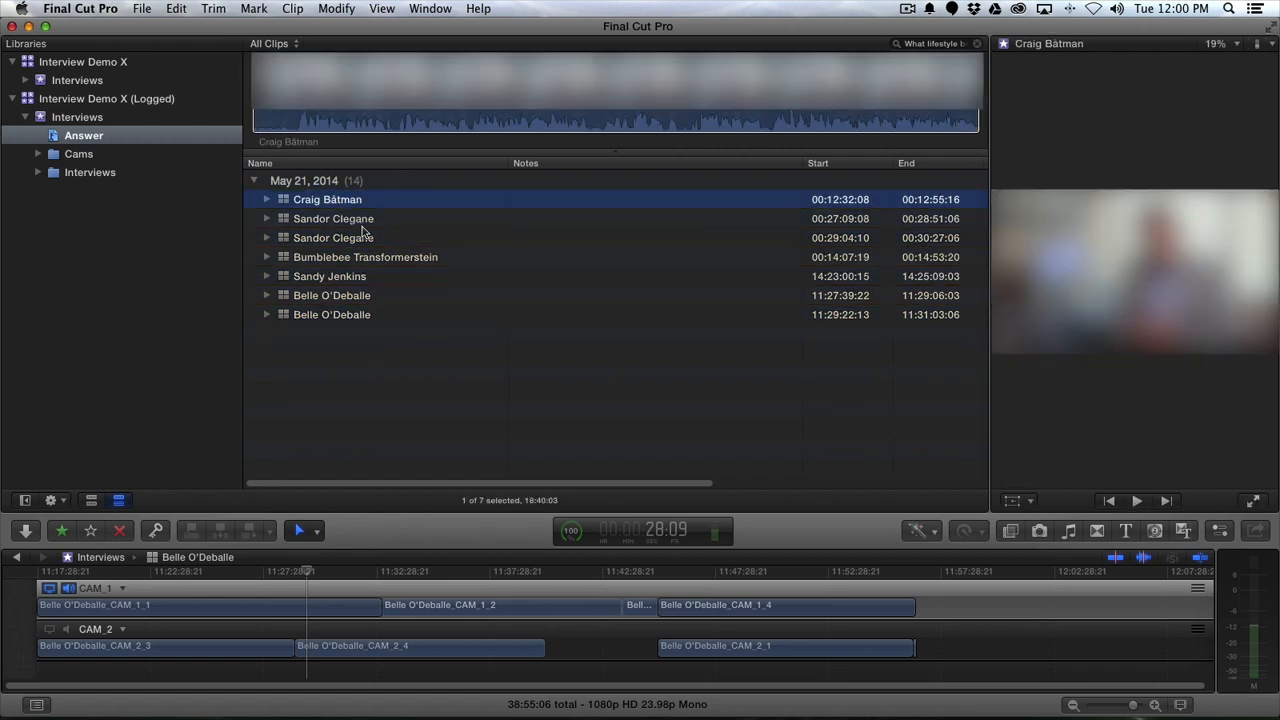
{"action": "left_click", "coordinate": [363, 316], "text": "shift"}
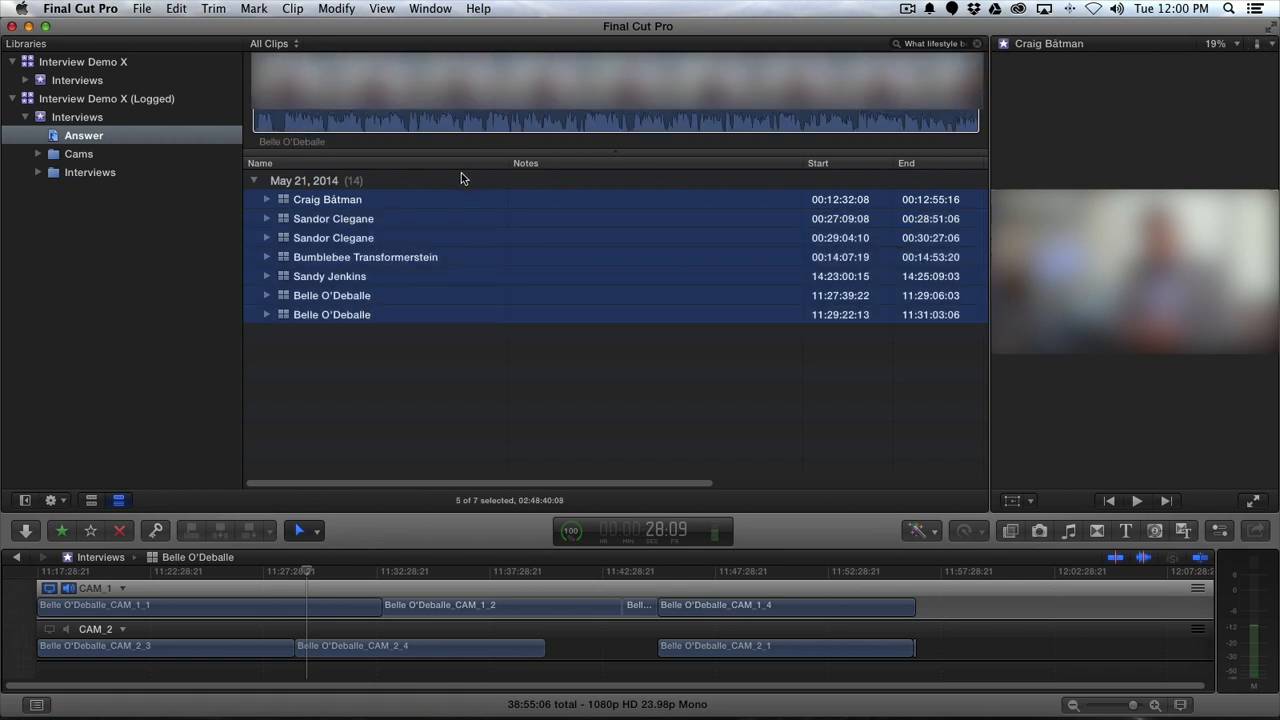
{"action": "right_click", "coordinate": [358, 200]}
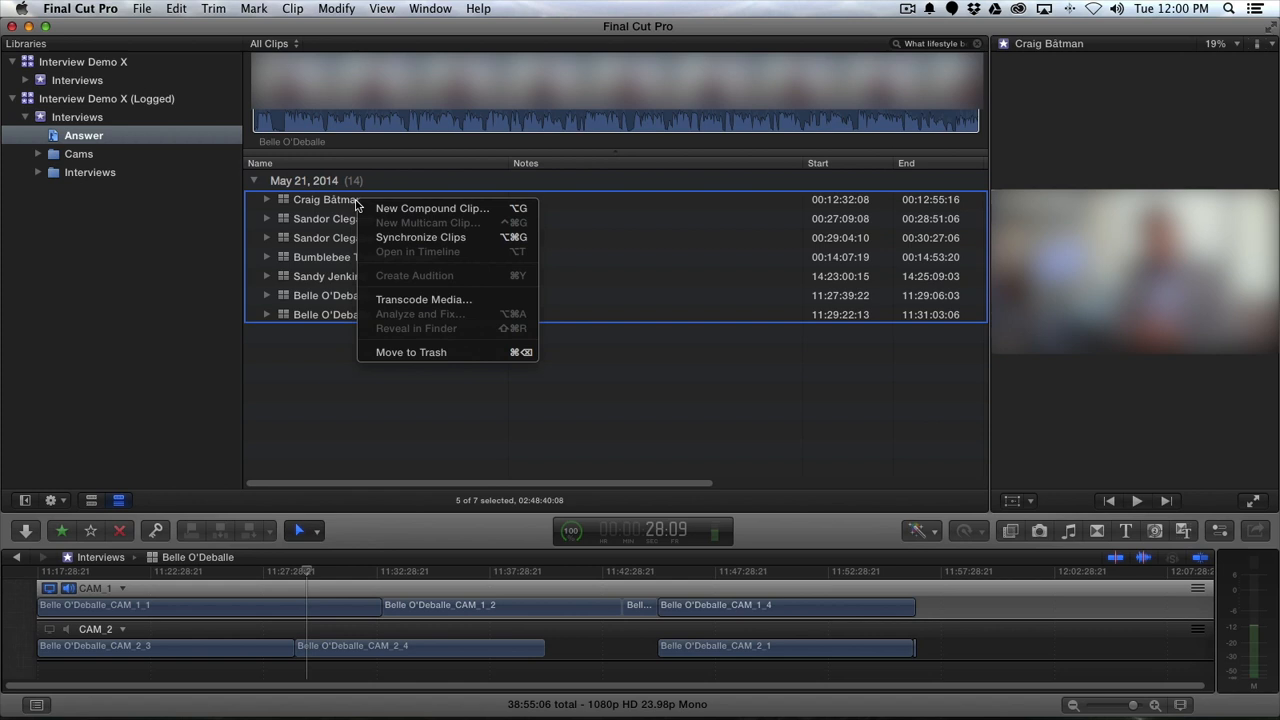
{"action": "left_click", "coordinate": [411, 209]}
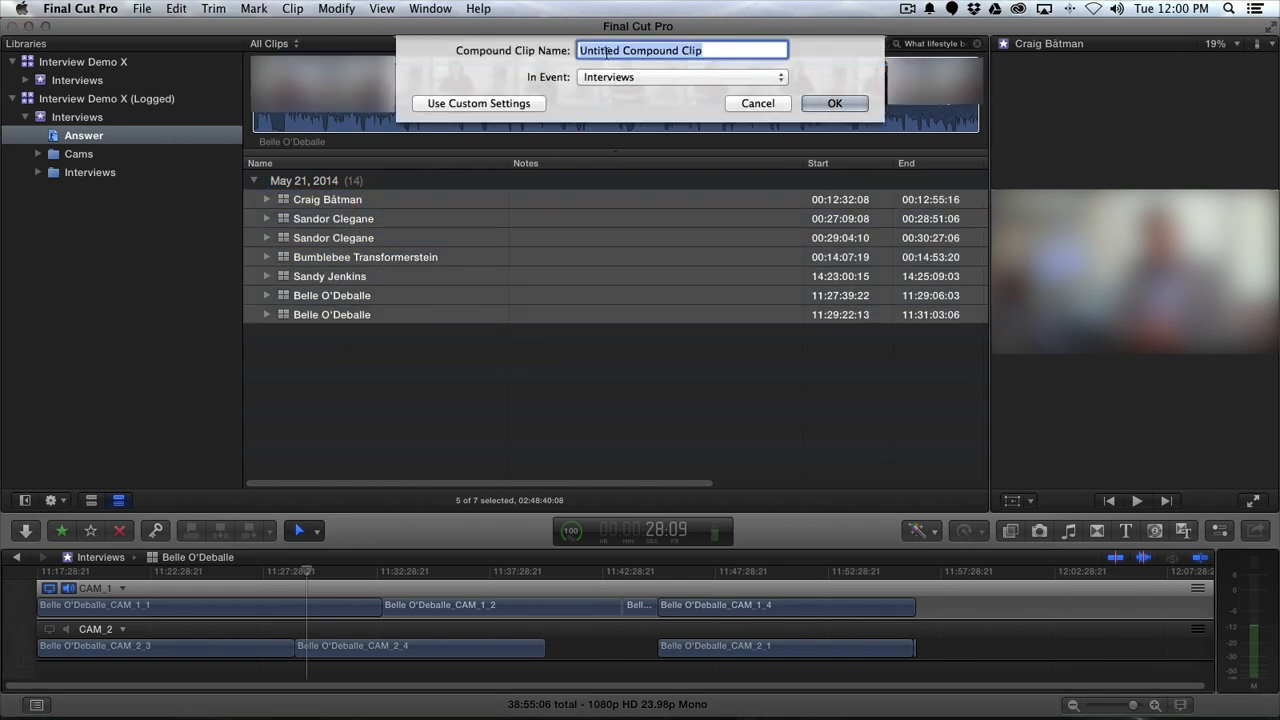
{"action": "key", "text": "super+v"}
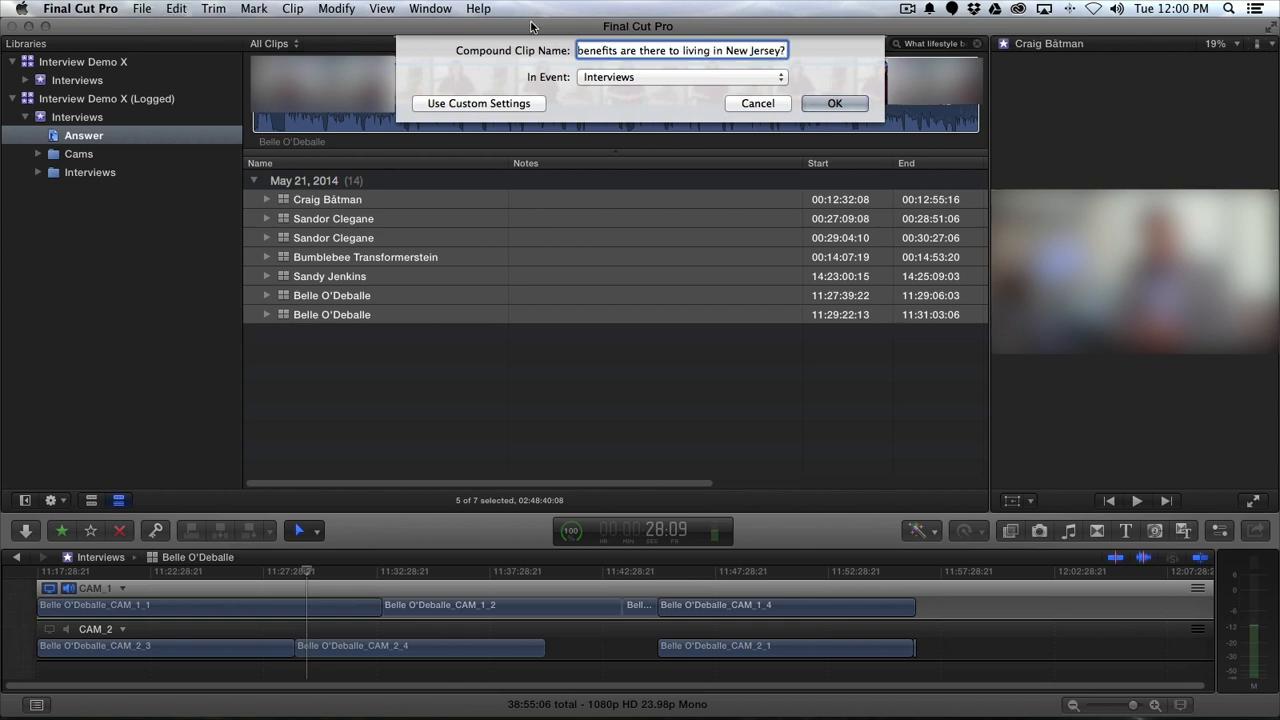
{"action": "key", "text": "super+Left"}
{"action": "key", "text": "super+Tab"}
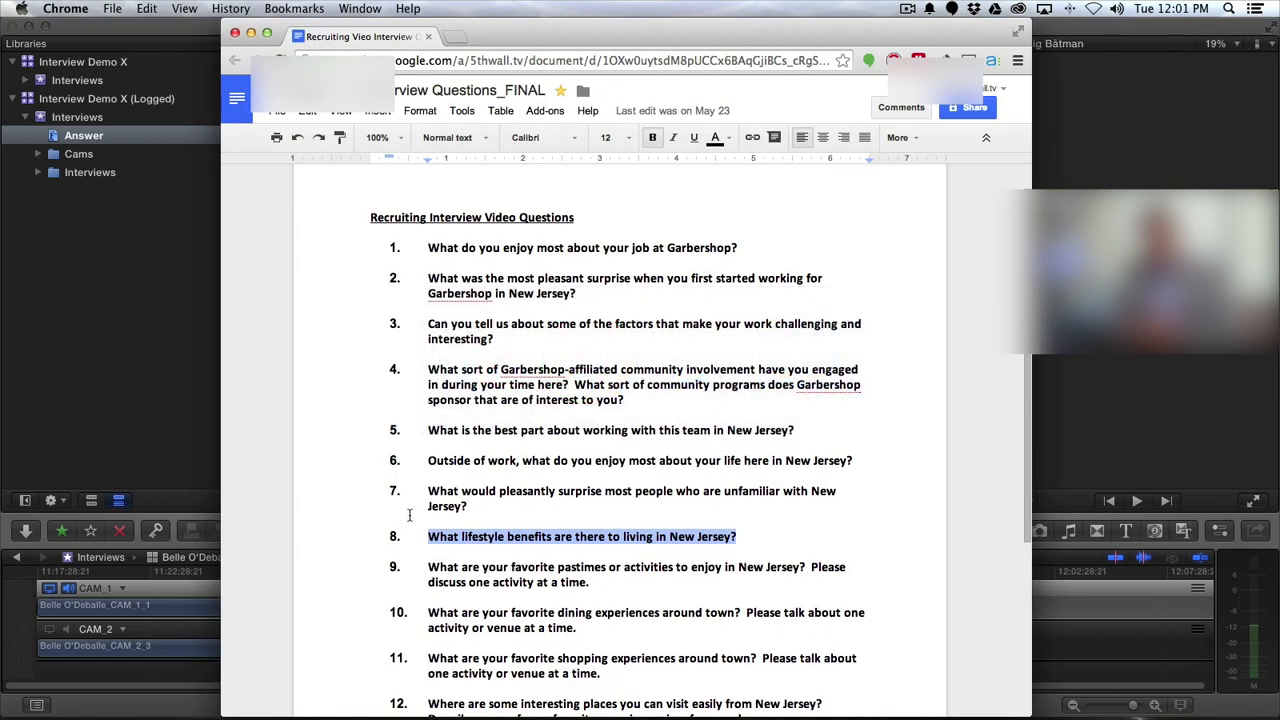
{"action": "key", "text": "super+Tab"}
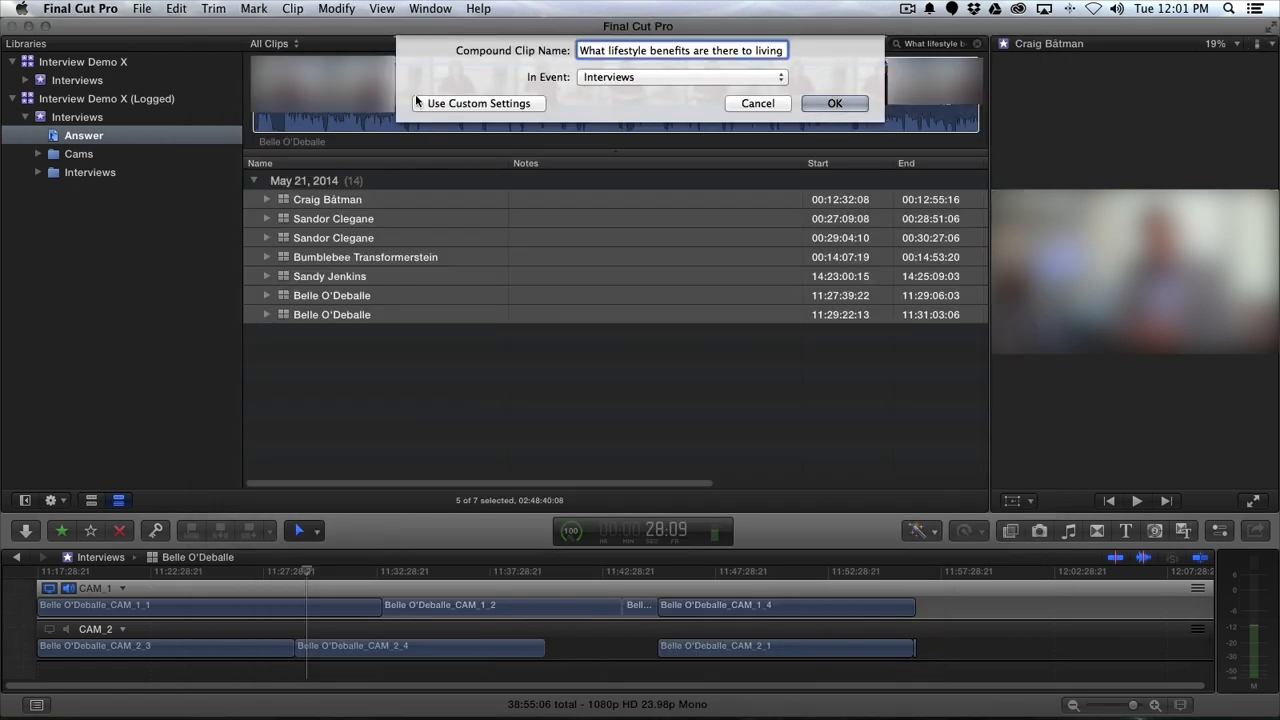
{"action": "type", "text": "8."}
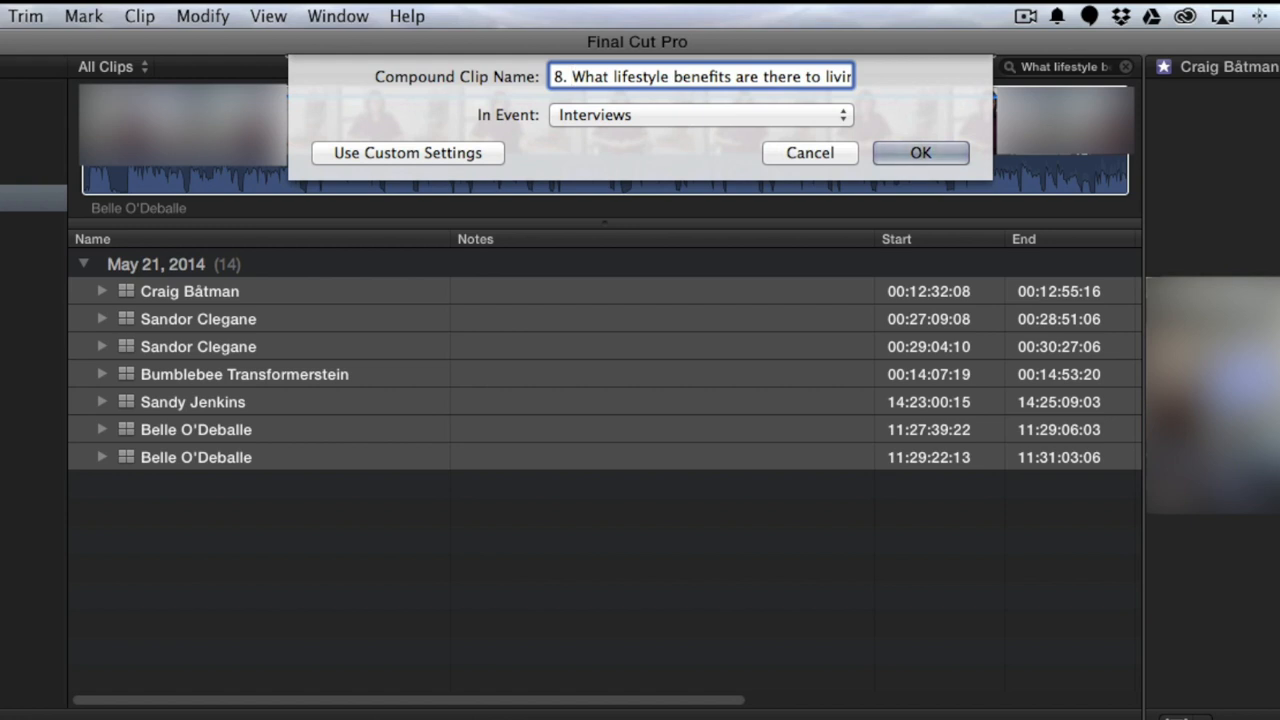
{"action": "key", "text": "Return"}
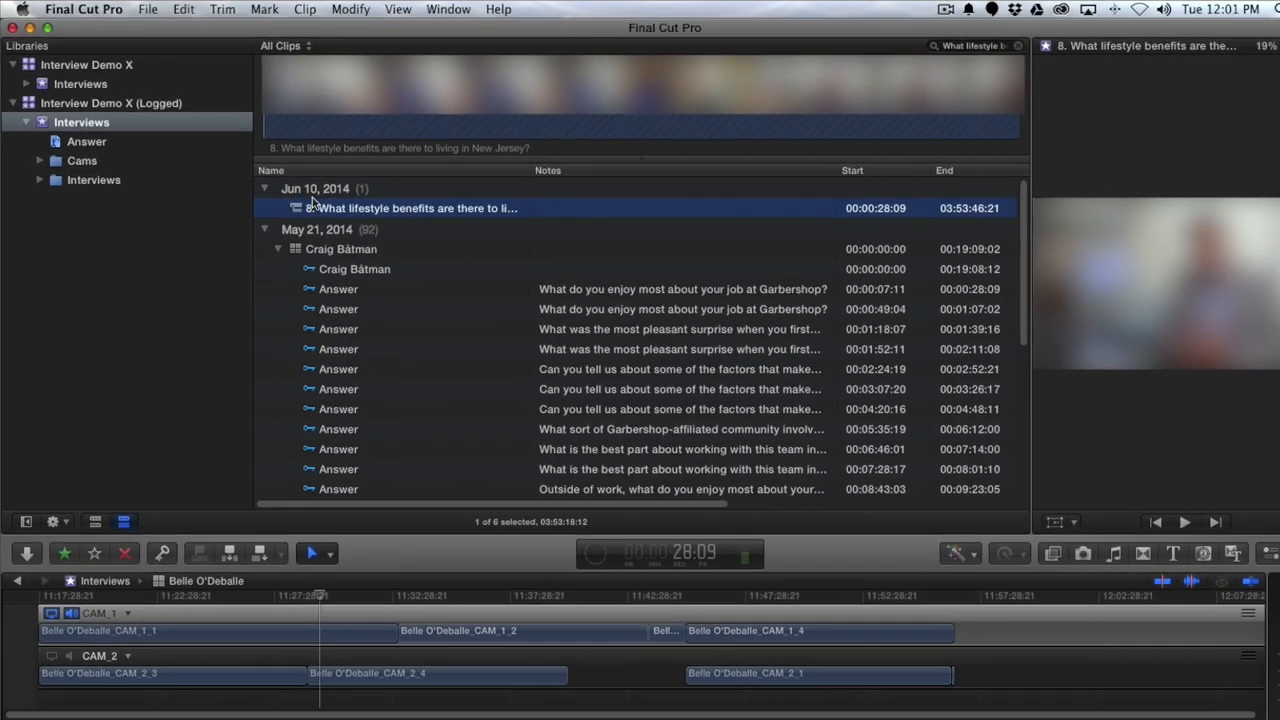
- Open the question 8 compound clip in the timeline and cut short ranges out of its CAM_1 clips with the Range Selection tool
{"action": "double_click", "coordinate": [419, 288]}
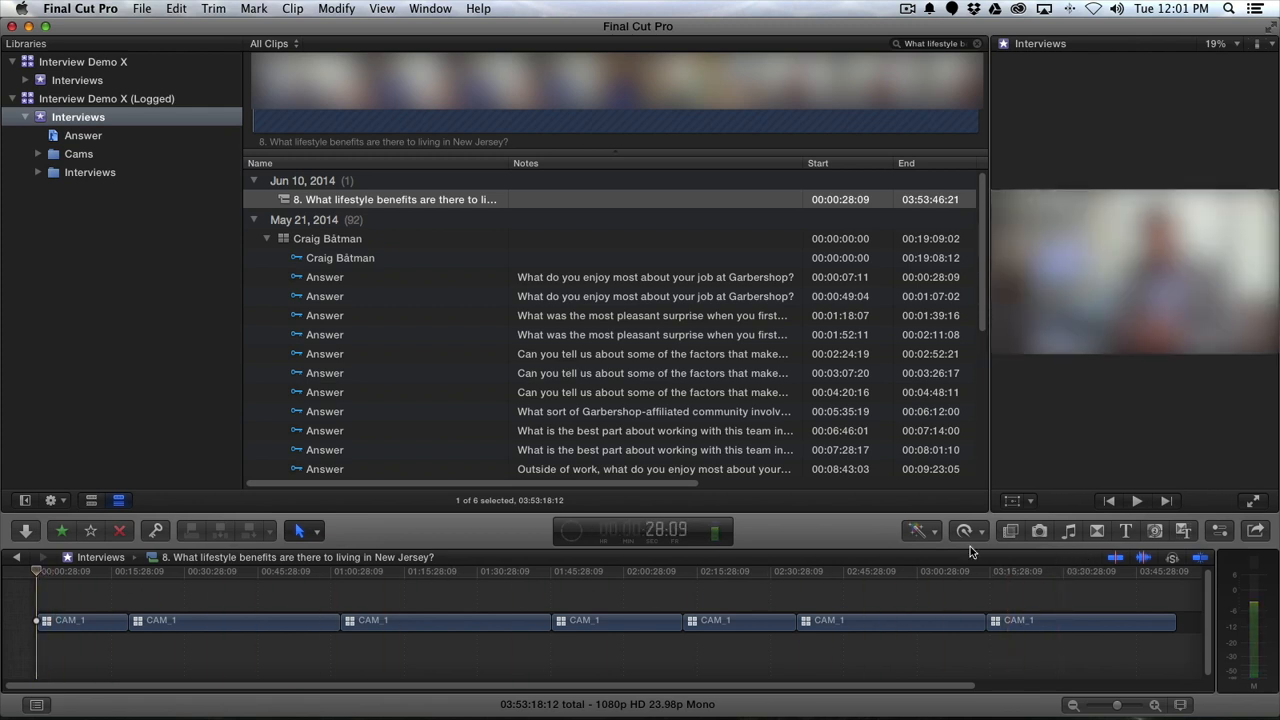
{"action": "left_click_drag", "start_coordinate": [490, 621], "coordinate": [166, 622]}
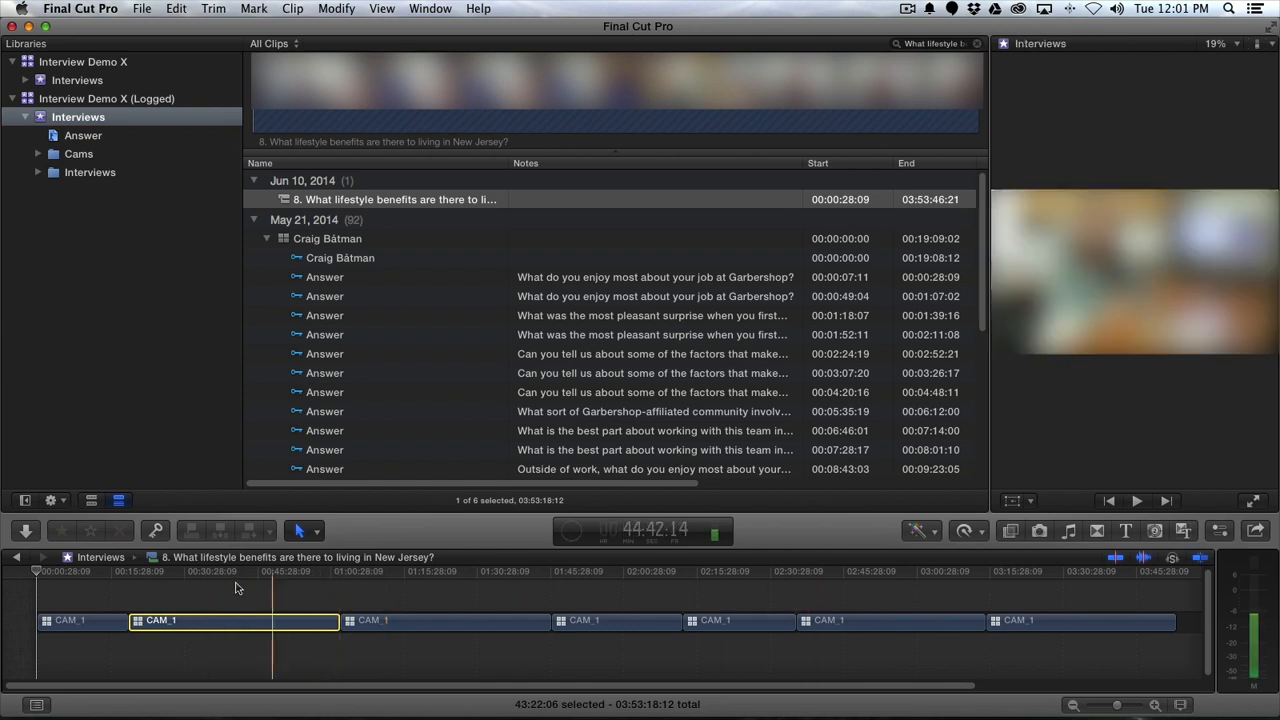
{"action": "key", "text": "r"}
{"action": "left_click_drag", "start_coordinate": [184, 622], "coordinate": [213, 622]}
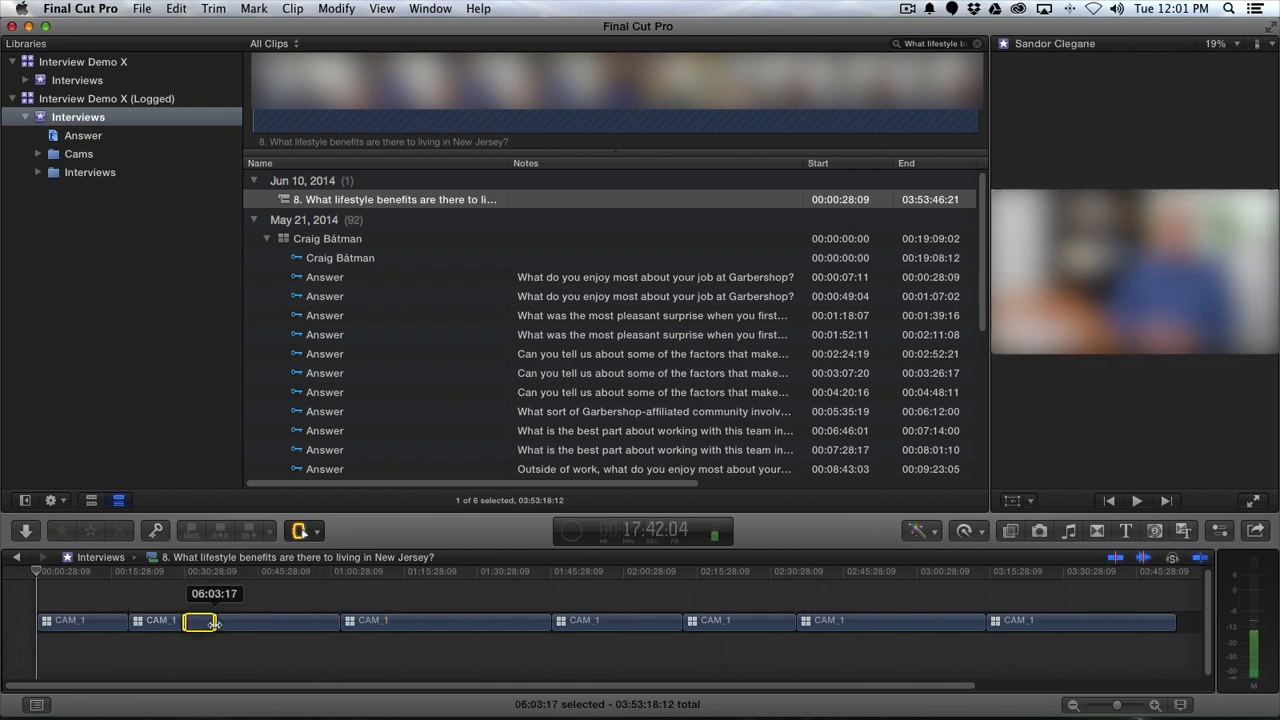
{"action": "key", "text": "Delete"}
{"action": "left_click_drag", "start_coordinate": [363, 622], "coordinate": [404, 620]}
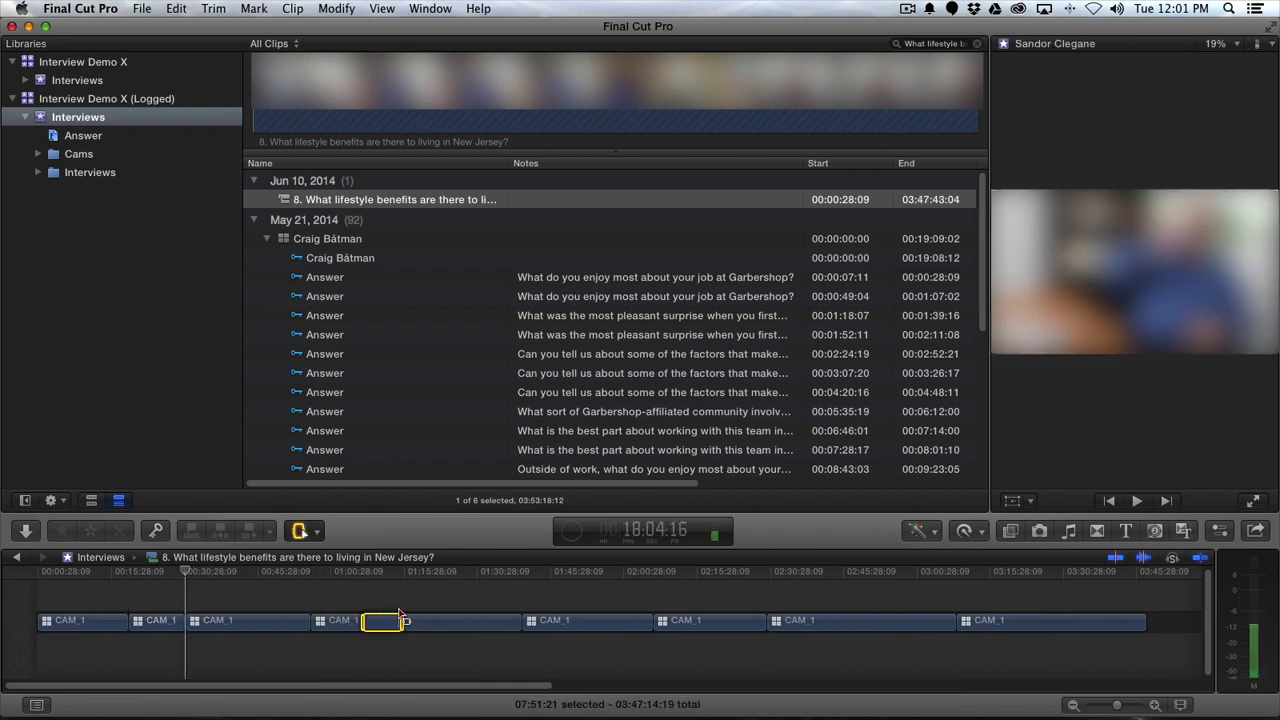
{"action": "key", "text": "Delete"}
{"action": "left_click_drag", "start_coordinate": [527, 622], "coordinate": [553, 622]}
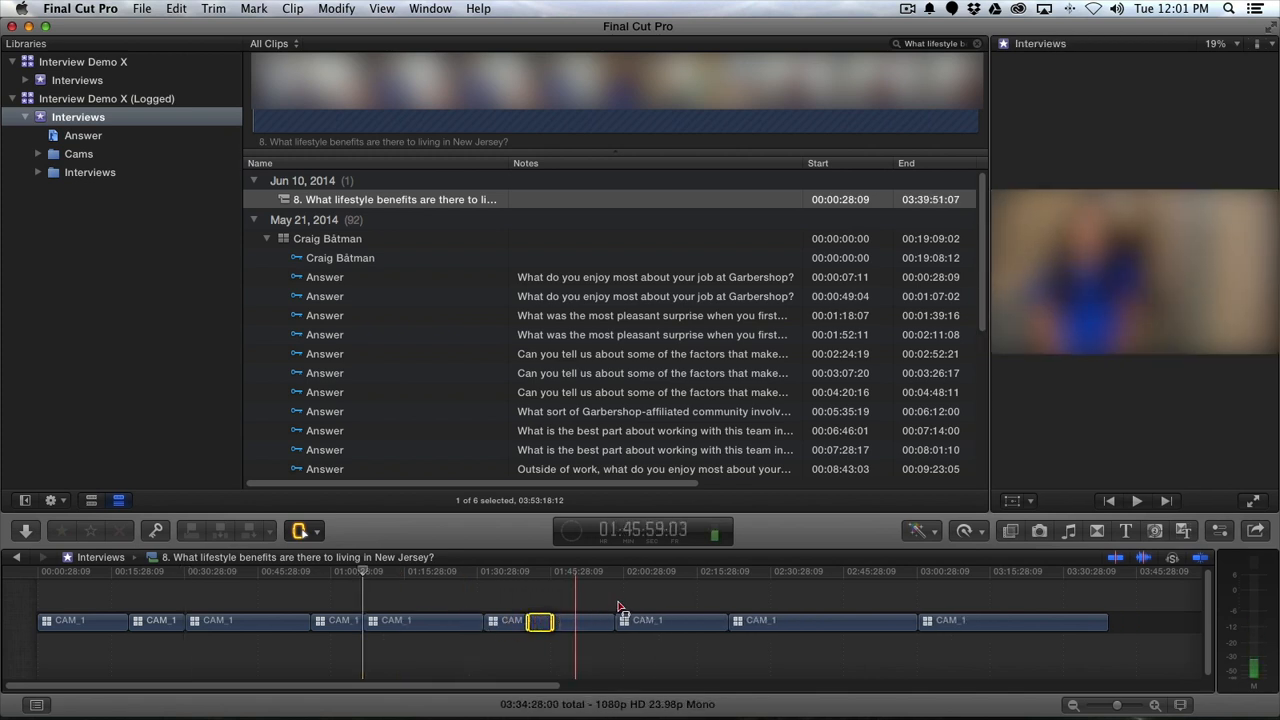
{"action": "key", "text": "Delete"}
{"action": "left_click_drag", "start_coordinate": [664, 624], "coordinate": [794, 624]}
{"action": "key", "text": "Delete"}
{"action": "key", "text": "Delete"}
{"action": "left_click_drag", "start_coordinate": [926, 628], "coordinate": [954, 620]}
{"action": "key", "text": "Delete"}
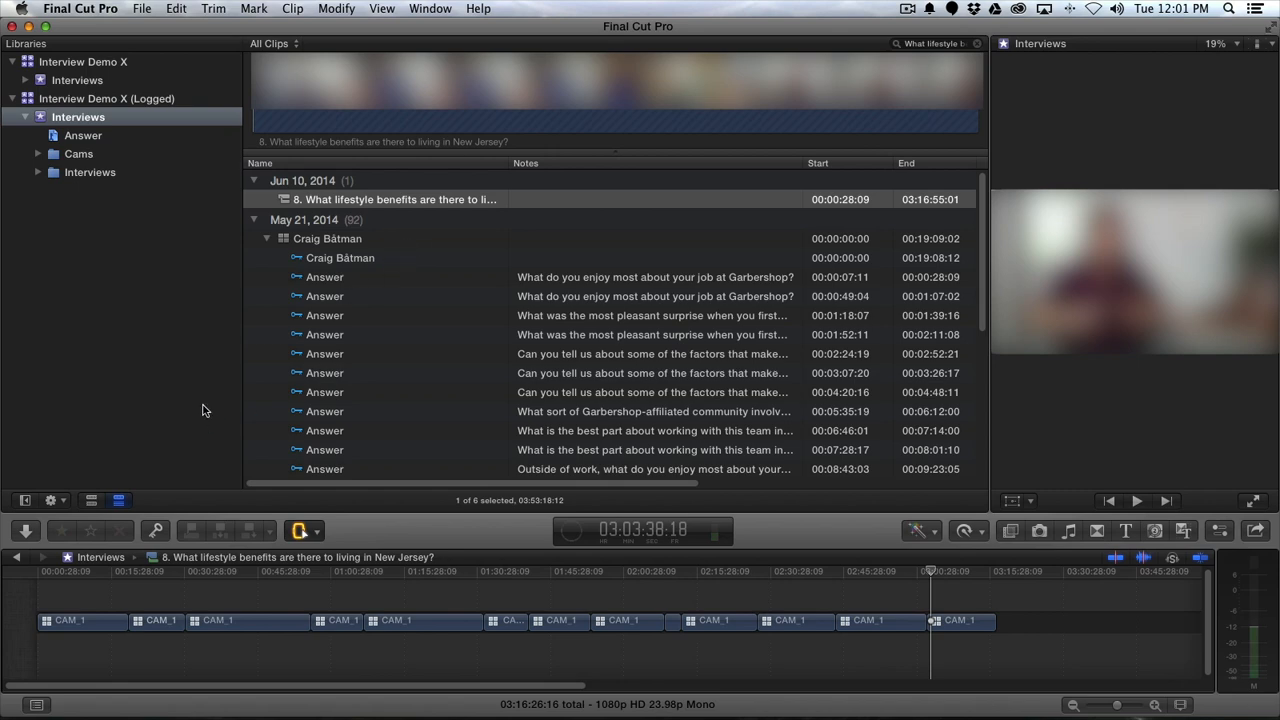
- Copy only the first sentence of question 4, on Garbershop-affiliated community involvement, from the Google Docs document and search the Answer collection for it
{"action": "key", "text": "super+Tab"}
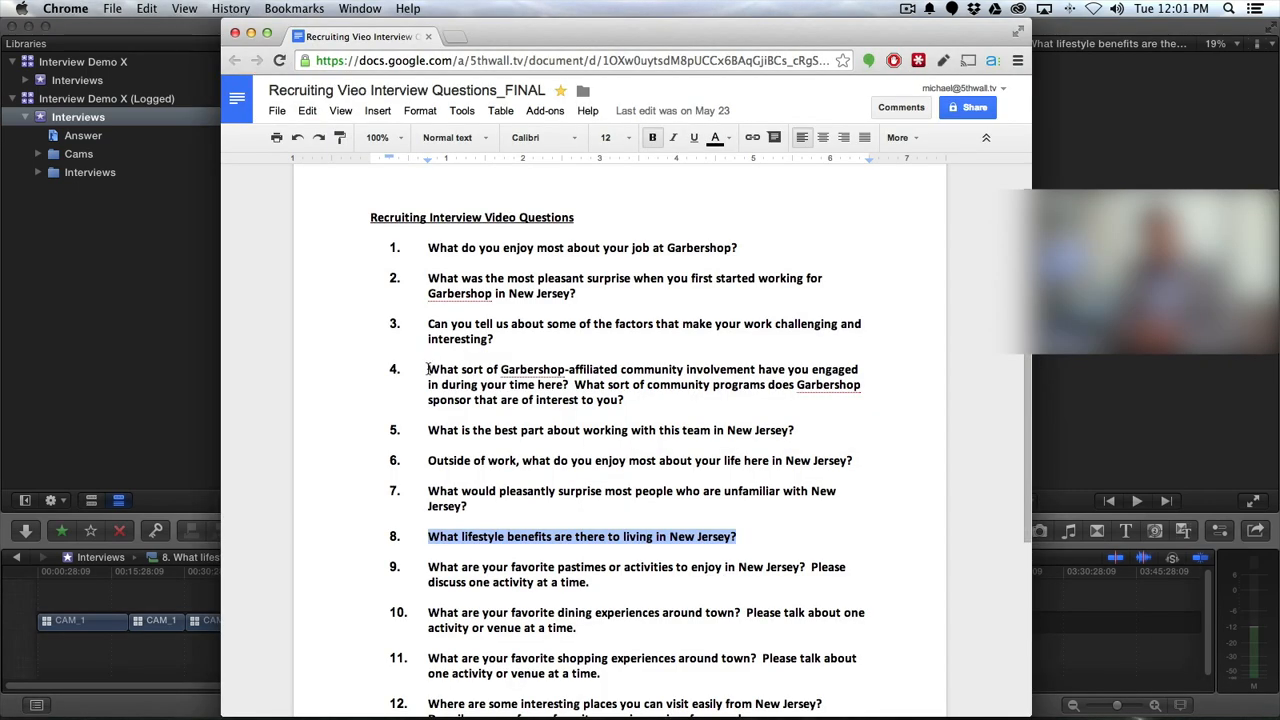
{"action": "left_click_drag", "start_coordinate": [428, 369], "coordinate": [575, 385]}
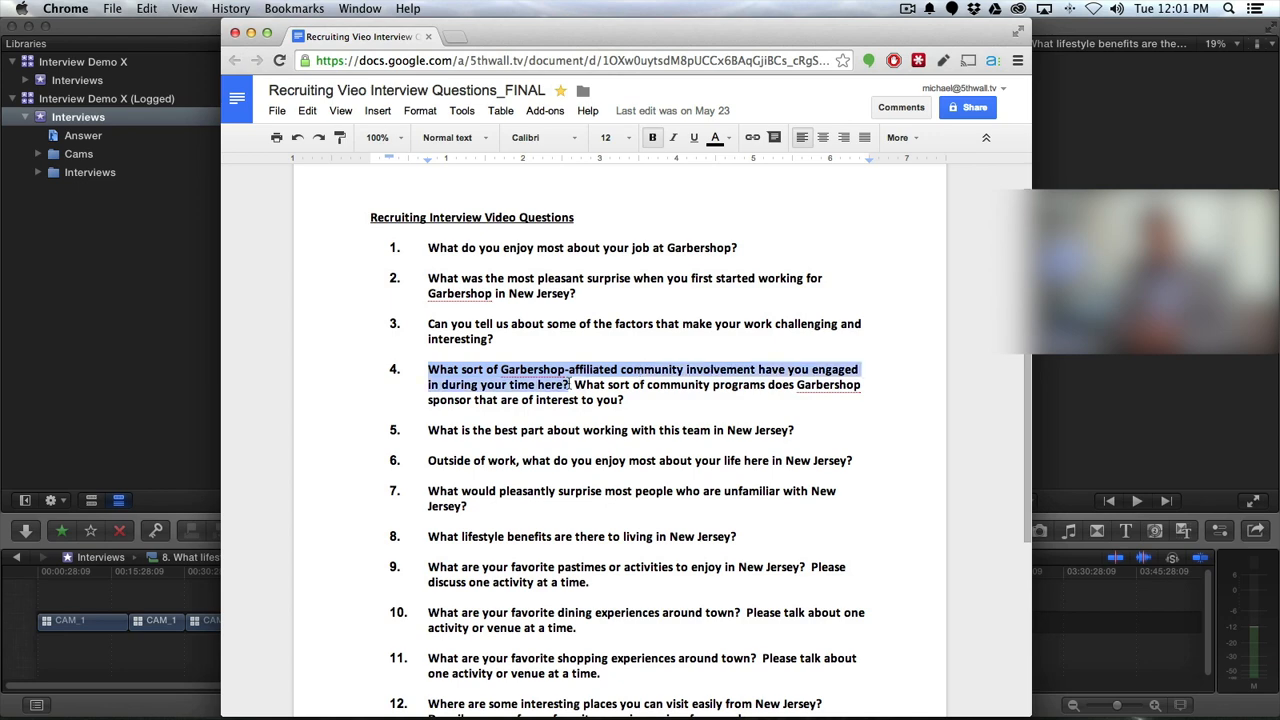
{"action": "key", "text": "super+Tab"}
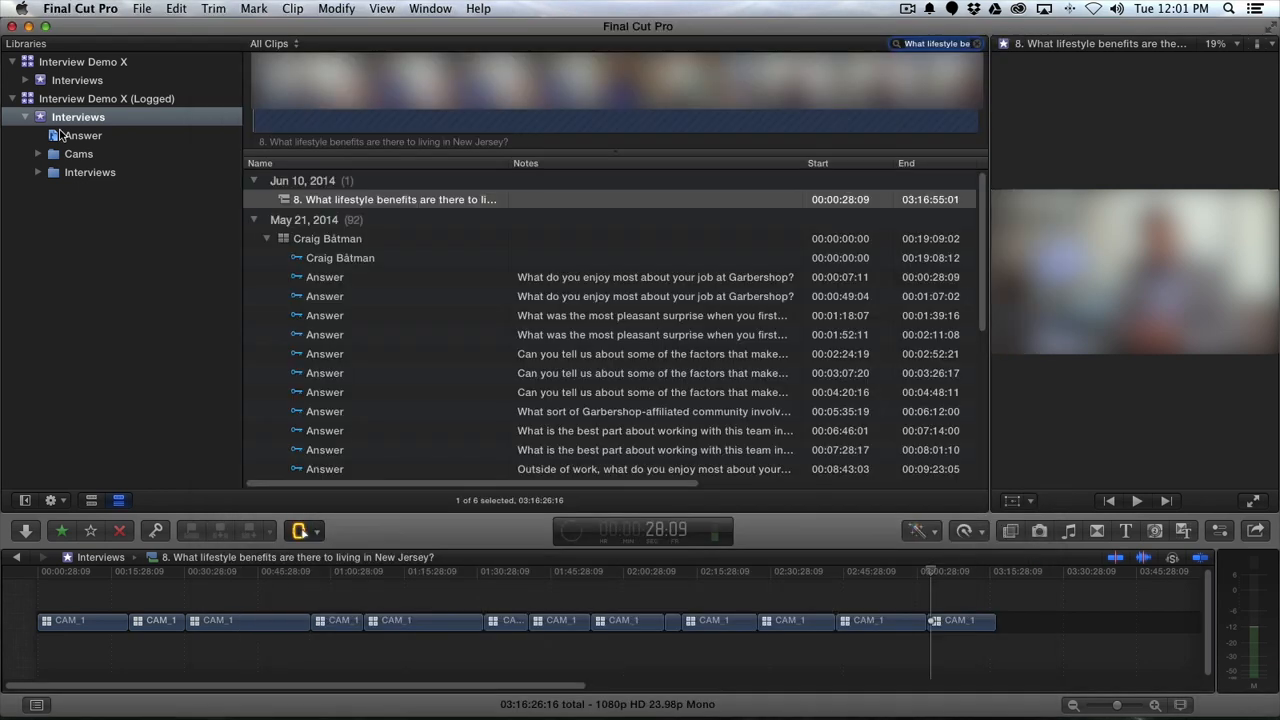
{"action": "left_click", "coordinate": [70, 136]}
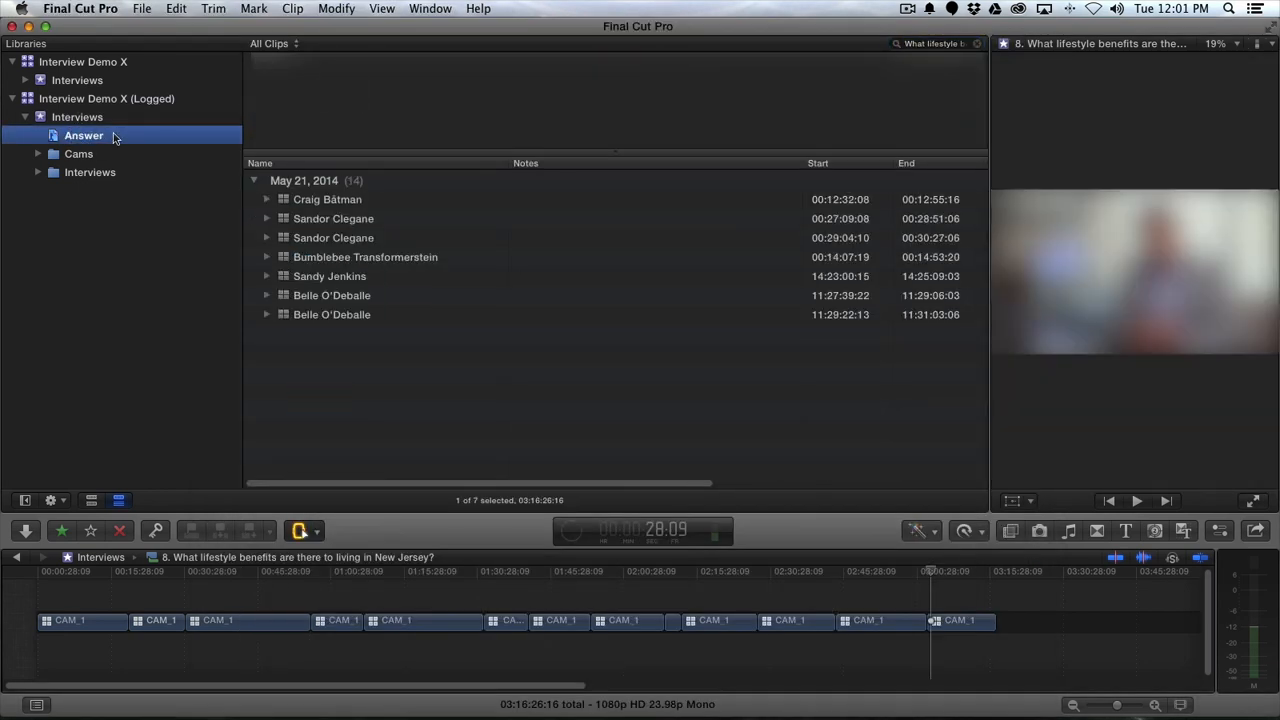
{"action": "triple_click", "coordinate": [957, 43]}
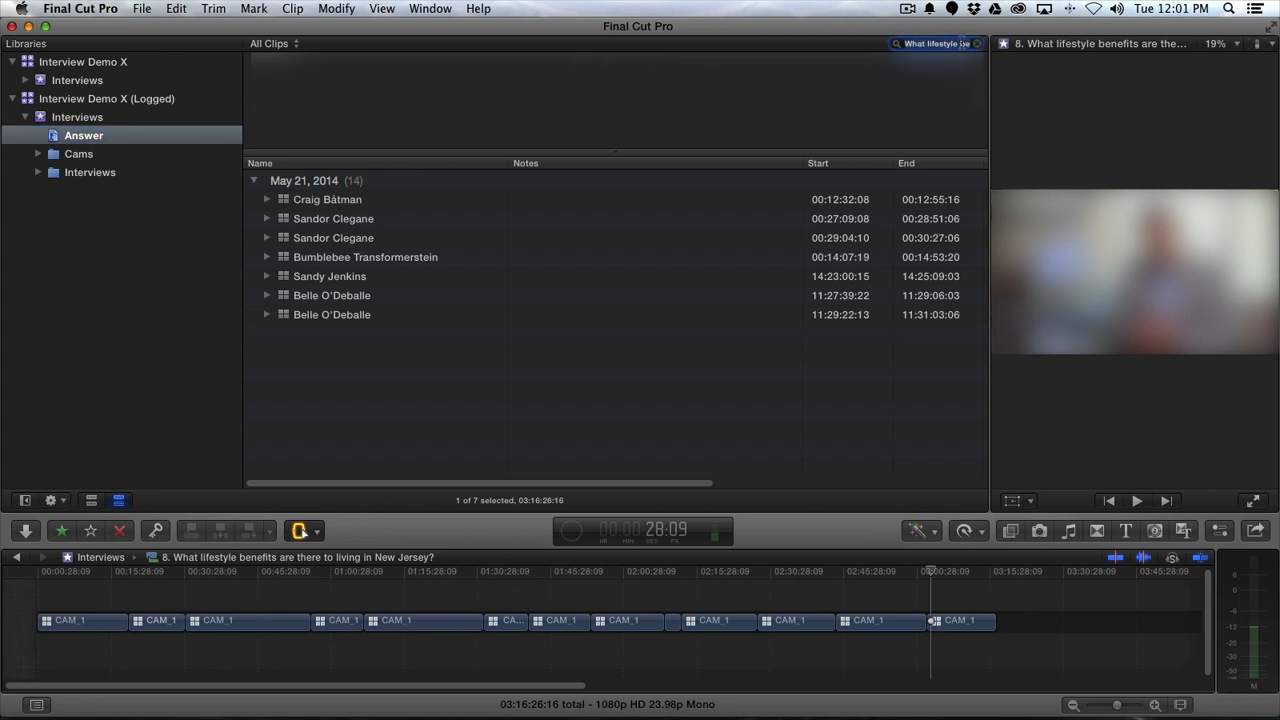
{"action": "key", "text": "super+v"}
- Create a compound clip from the found clip, named "4. What sort of Garbershop-affiliated community involvement have you engaged in during your time here?"
{"action": "left_click", "coordinate": [325, 199]}
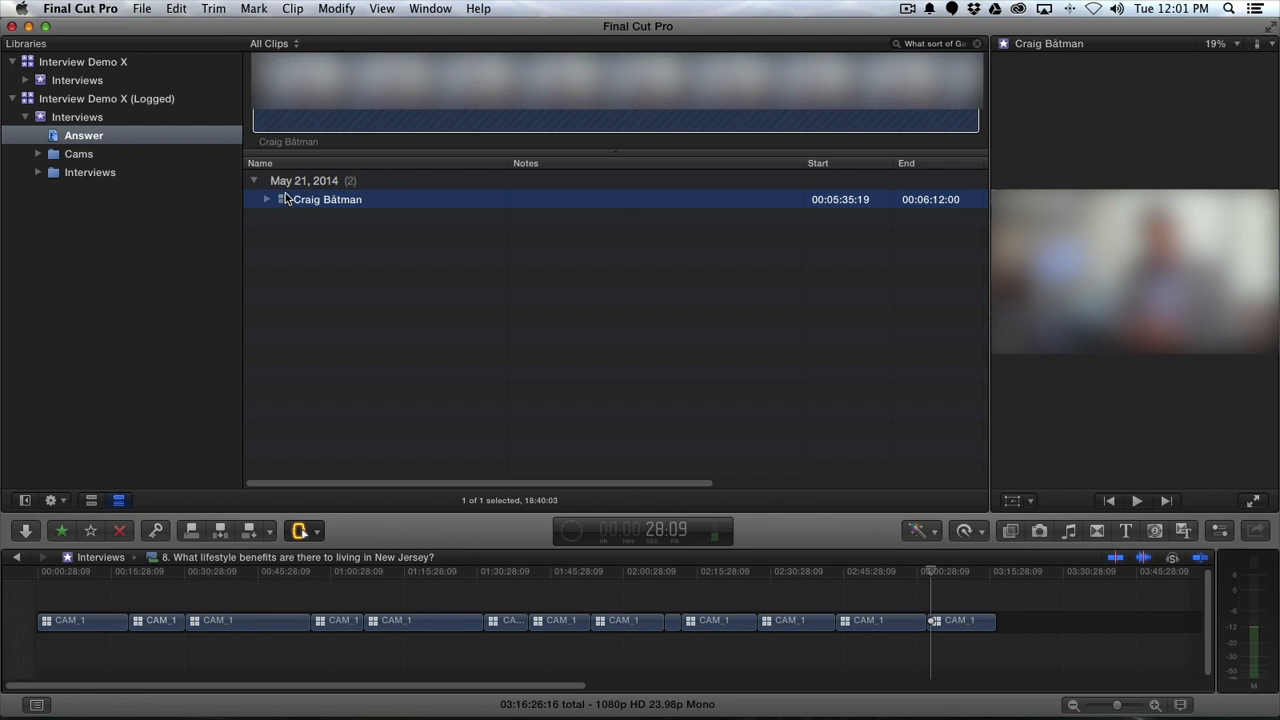
{"action": "key", "text": "alt+g"}
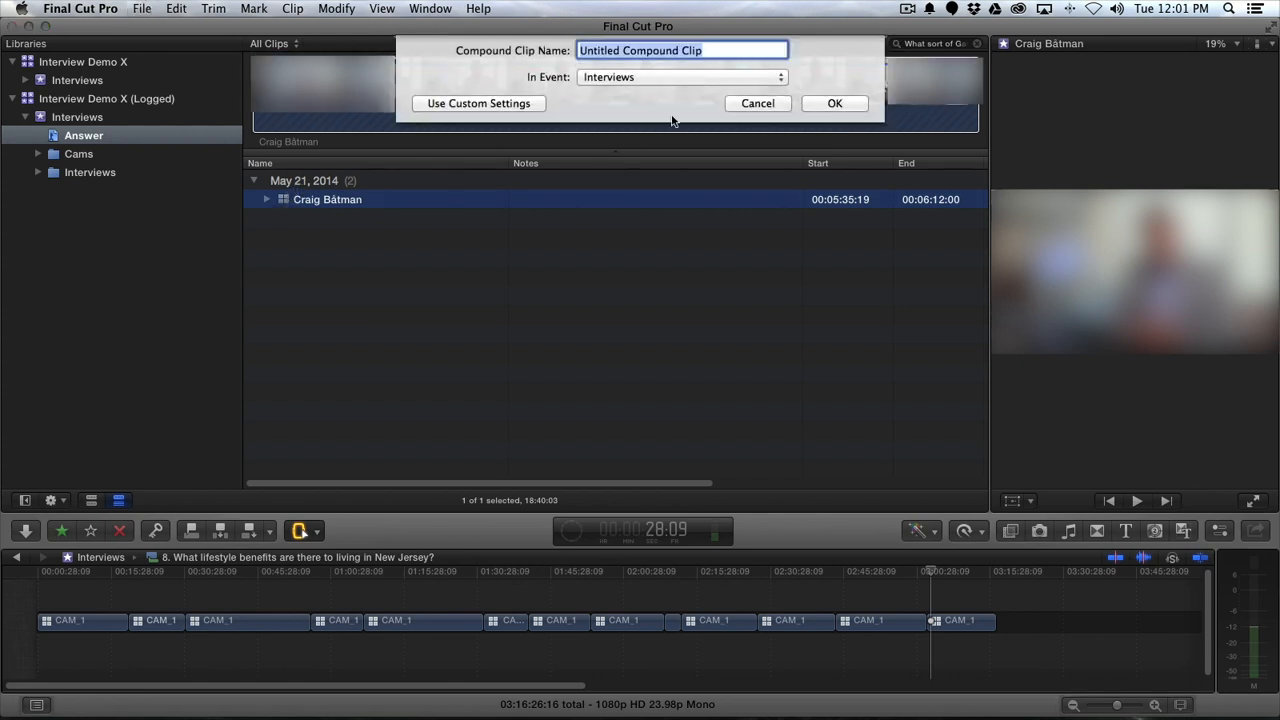
{"action": "key", "text": "super+v"}
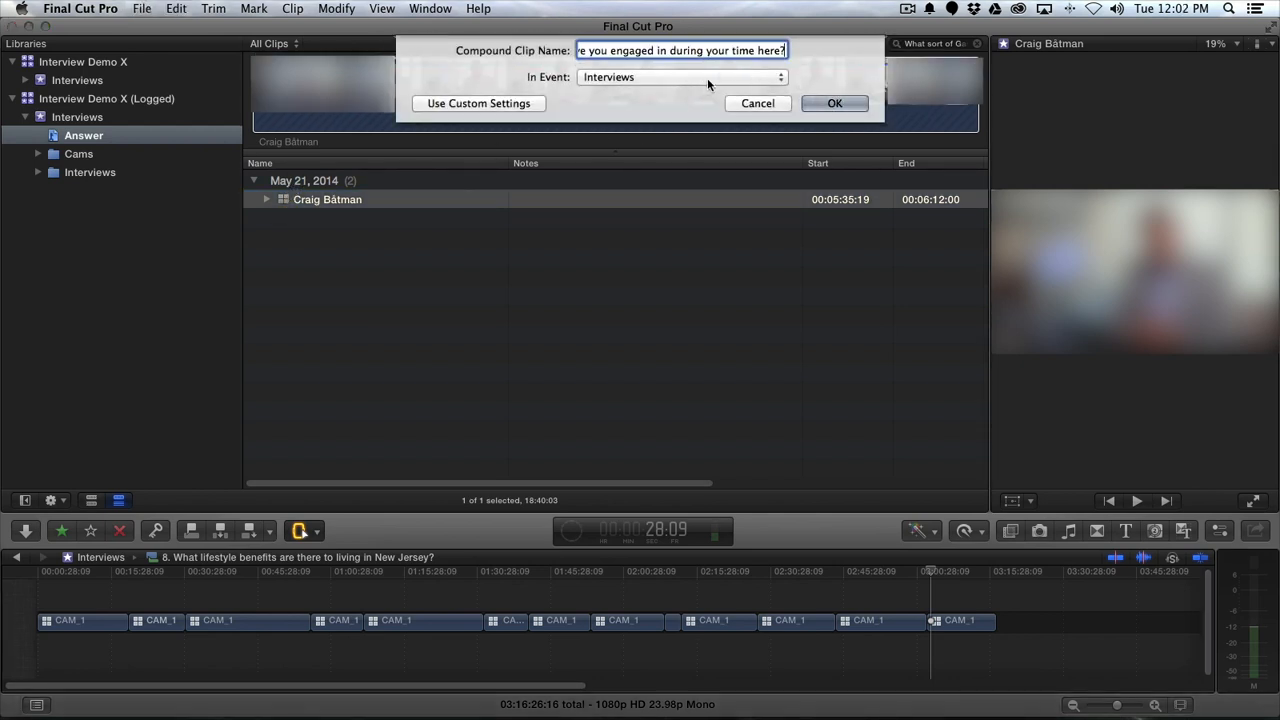
{"action": "key", "text": "super+Tab"}
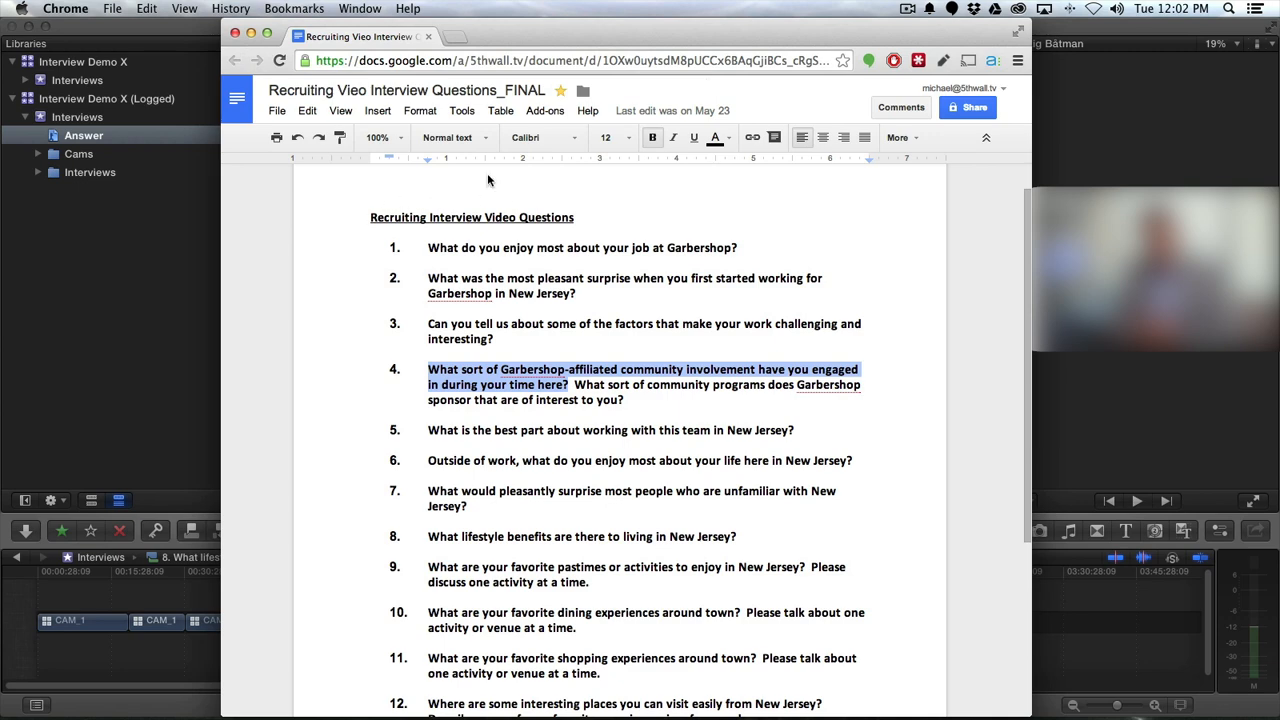
{"action": "key", "text": "super+Tab"}
{"action": "key", "text": "super+Left"}
{"action": "type", "text": "4."}
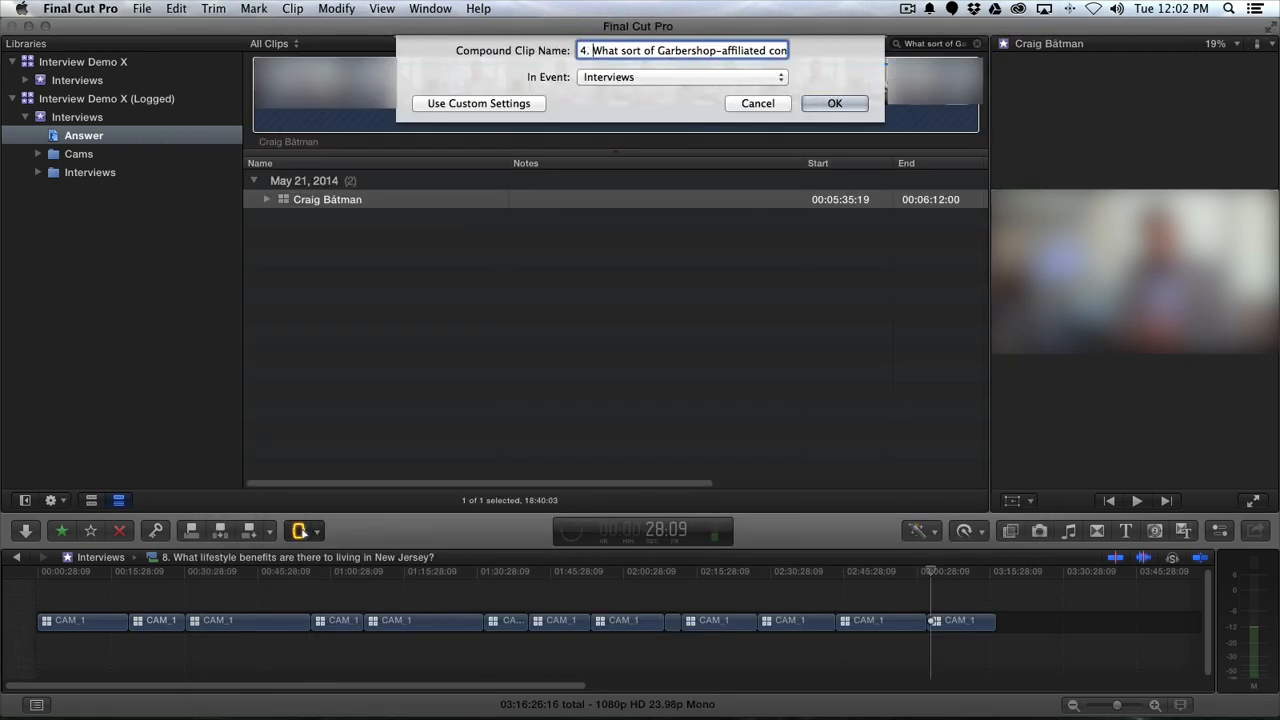
{"action": "key", "text": "Return"}
- Copy question 1, "What do you enjoy most about your job at Garbershop?", from the Google Docs document and search the Answer collection for it
{"action": "key", "text": "super+Tab"}
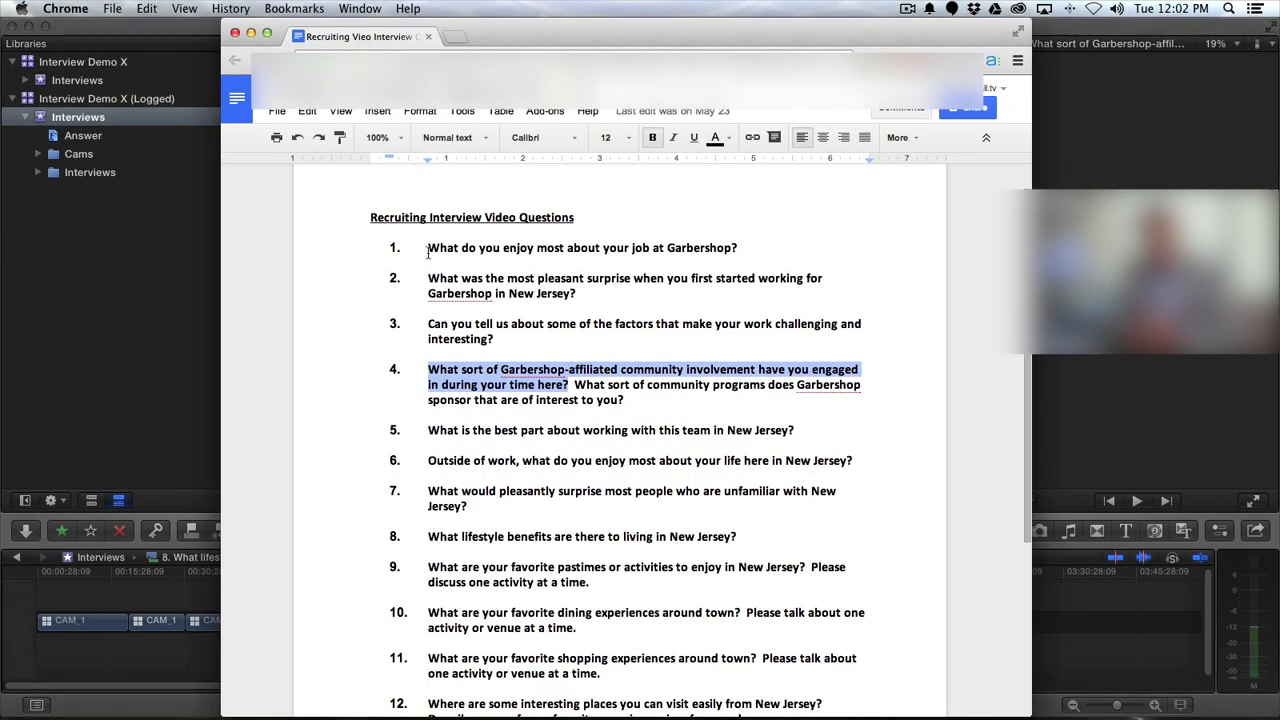
{"action": "left_click_drag", "start_coordinate": [428, 252], "coordinate": [726, 243]}
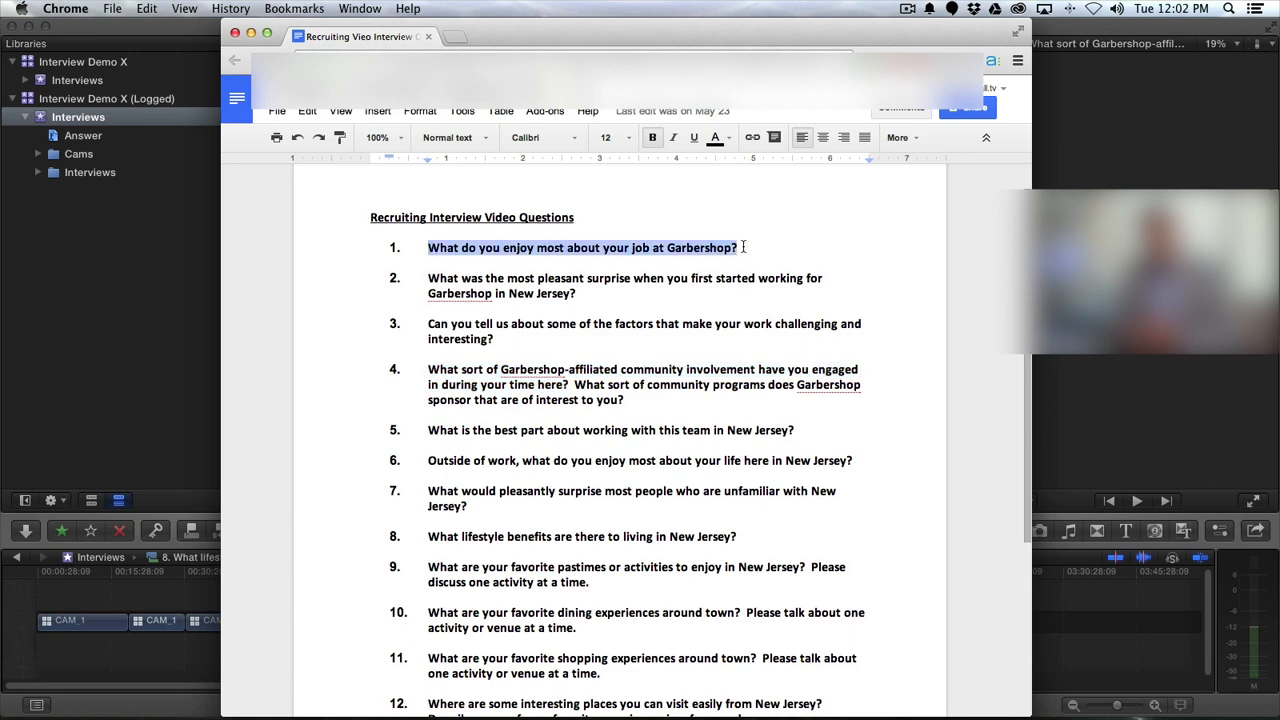
{"action": "key", "text": "super+c"}
{"action": "key", "text": "super+Tab"}
{"action": "left_click", "coordinate": [950, 44]}
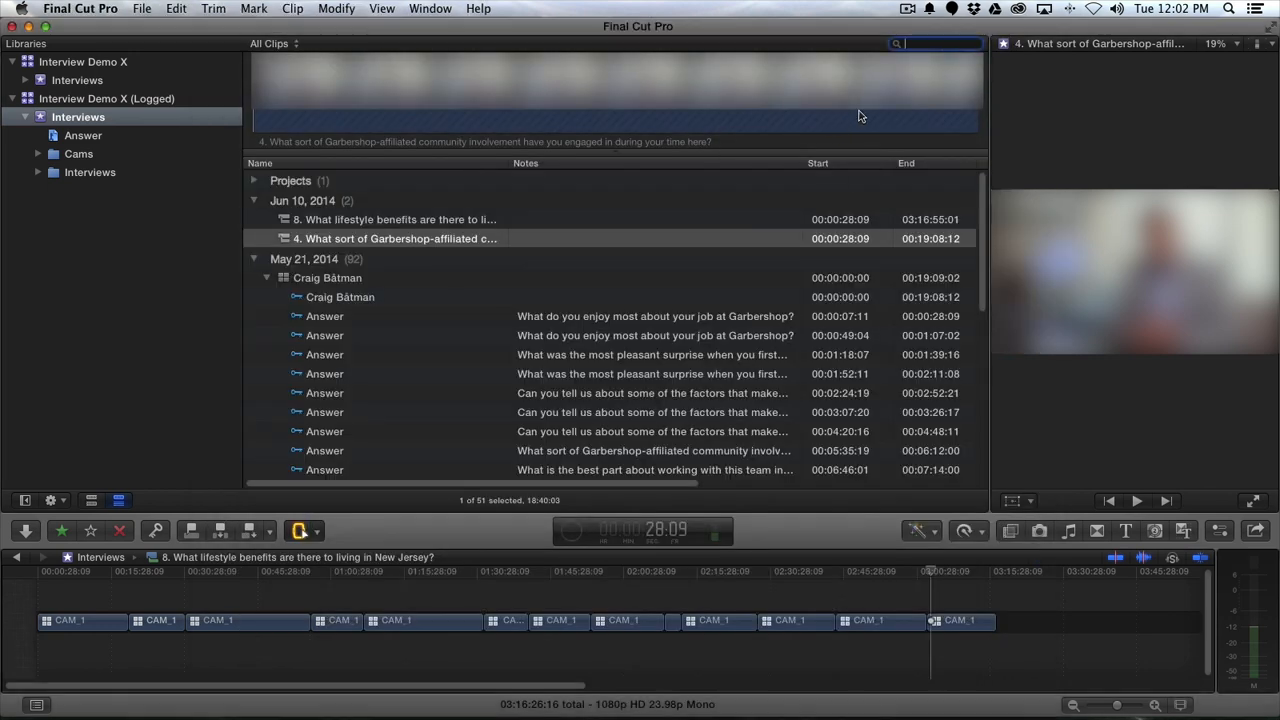
{"action": "left_click", "coordinate": [76, 136]}
{"action": "left_click", "coordinate": [956, 43]}
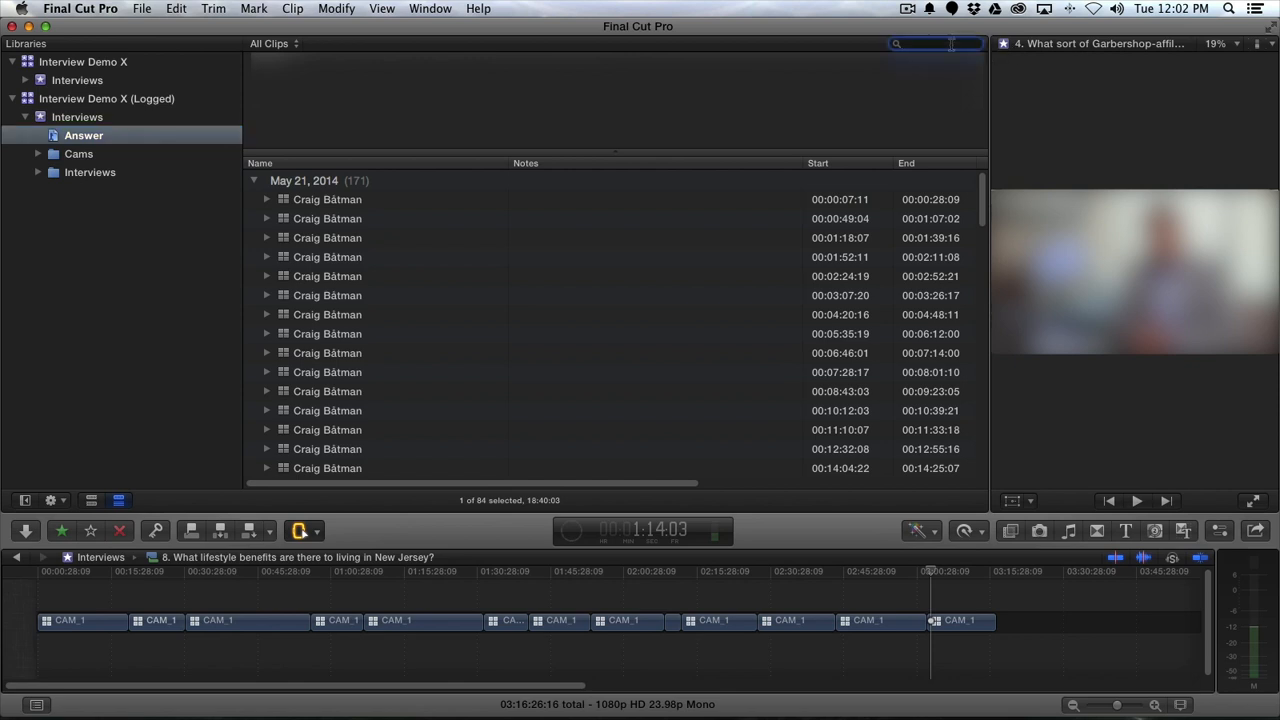
{"action": "key", "text": "super+v"}
- Create a compound clip from all the found clips, named "1. What do you enjoy most about your job at Garbershop?"
{"action": "left_click", "coordinate": [309, 203]}
{"action": "key", "text": "super+a"}
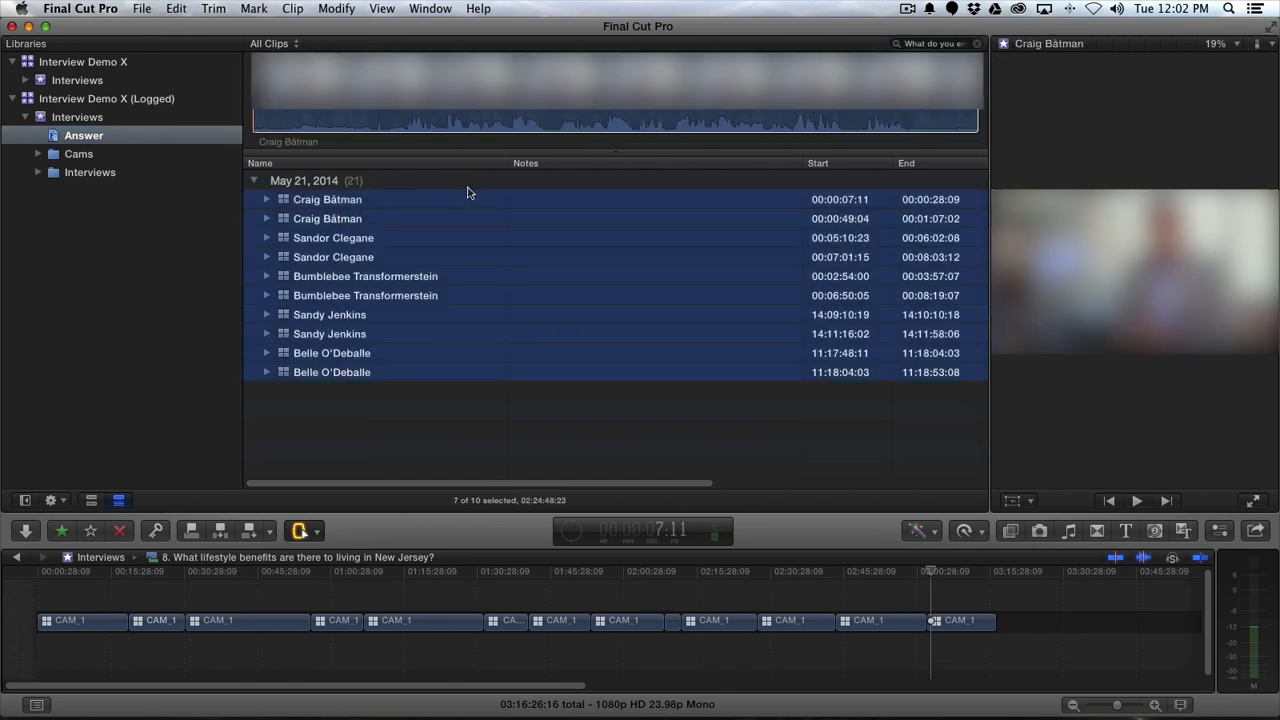
{"action": "key", "text": "alt+g"}
{"action": "key", "text": "super+v"}
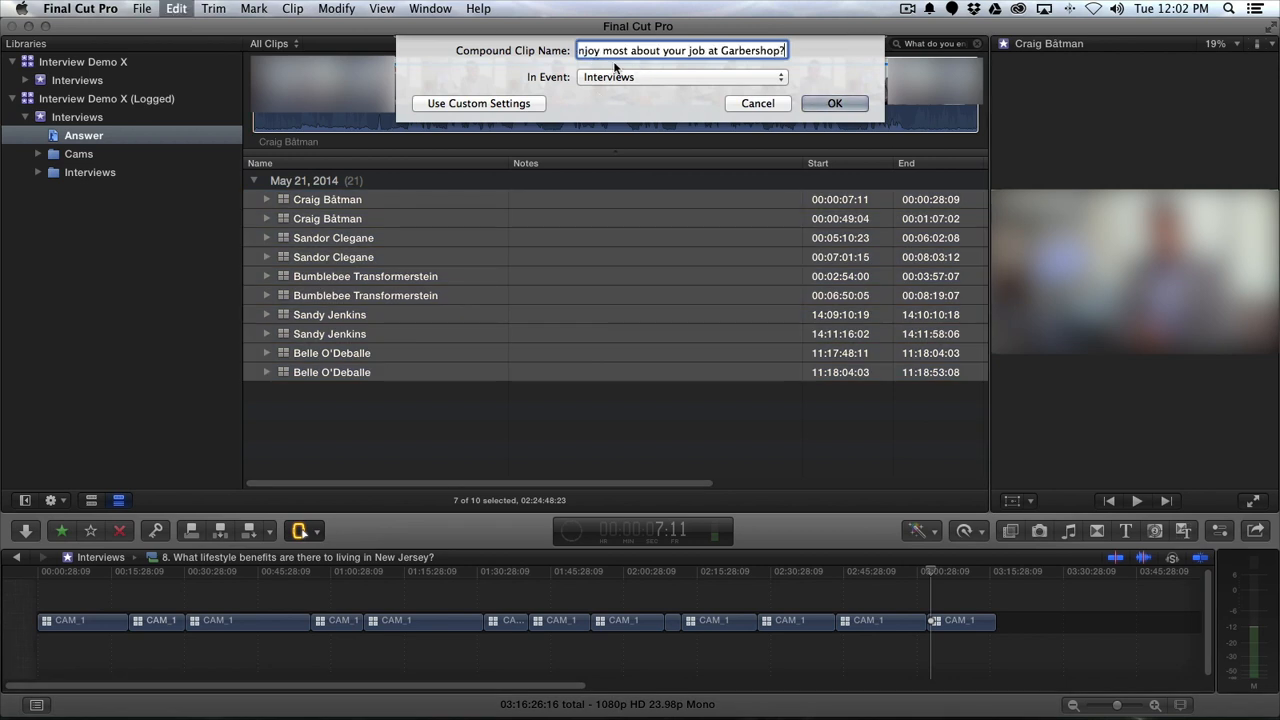
{"action": "key", "text": "Up"}
{"action": "type", "text": "1."}
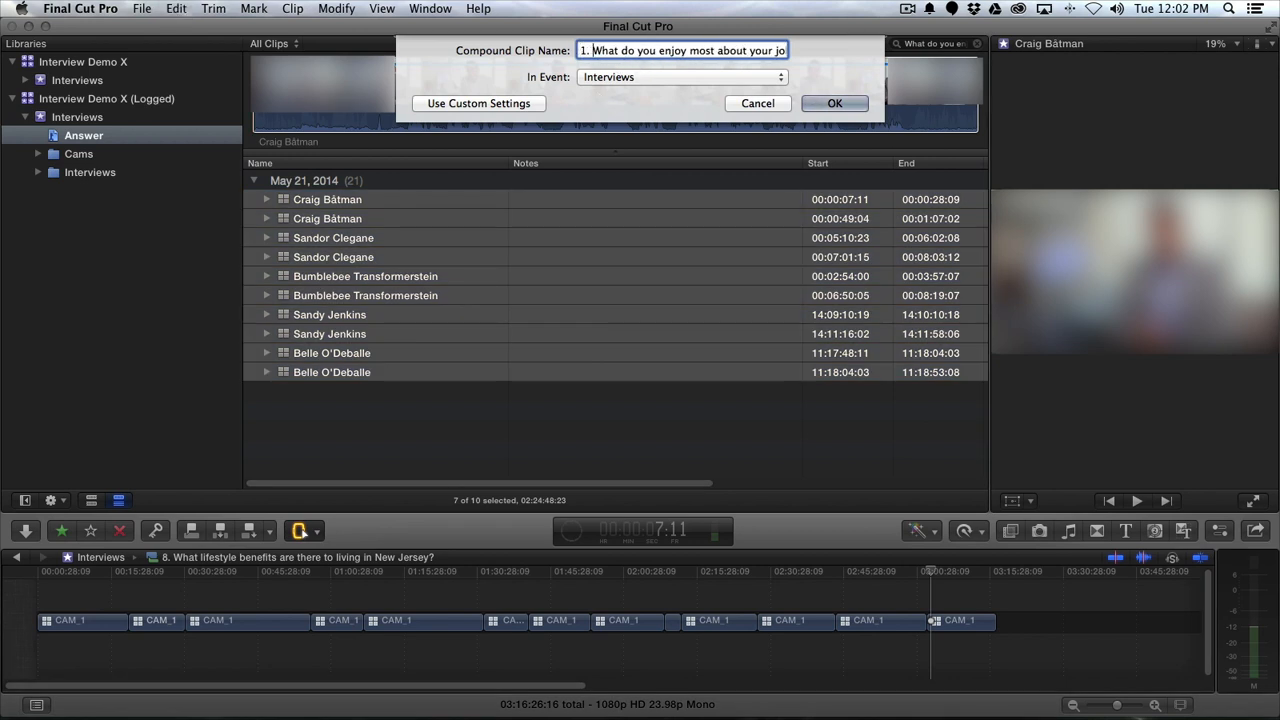
{"action": "key", "text": "Return"}
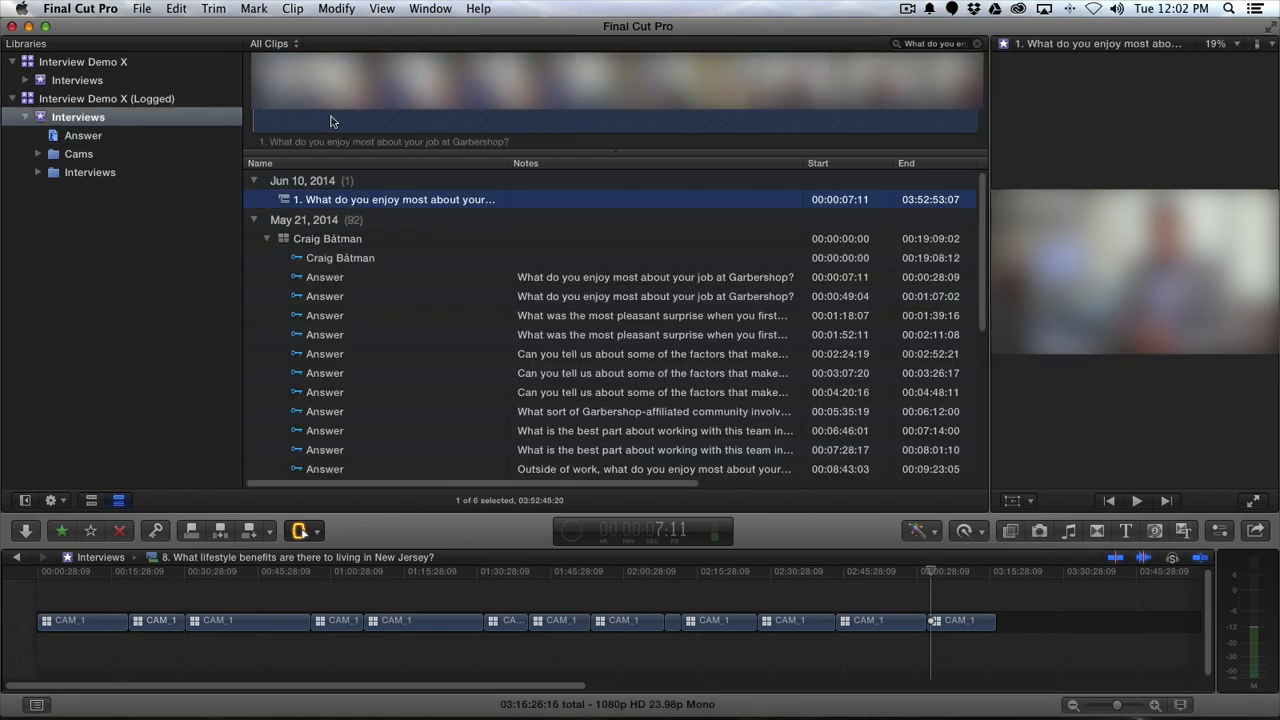
- Open the question 1 compound clip about enjoying the job at Garbershop in the timeline
{"action": "left_click", "coordinate": [330, 121]}
{"action": "key", "text": "space"}
{"action": "left_click", "coordinate": [297, 205]}
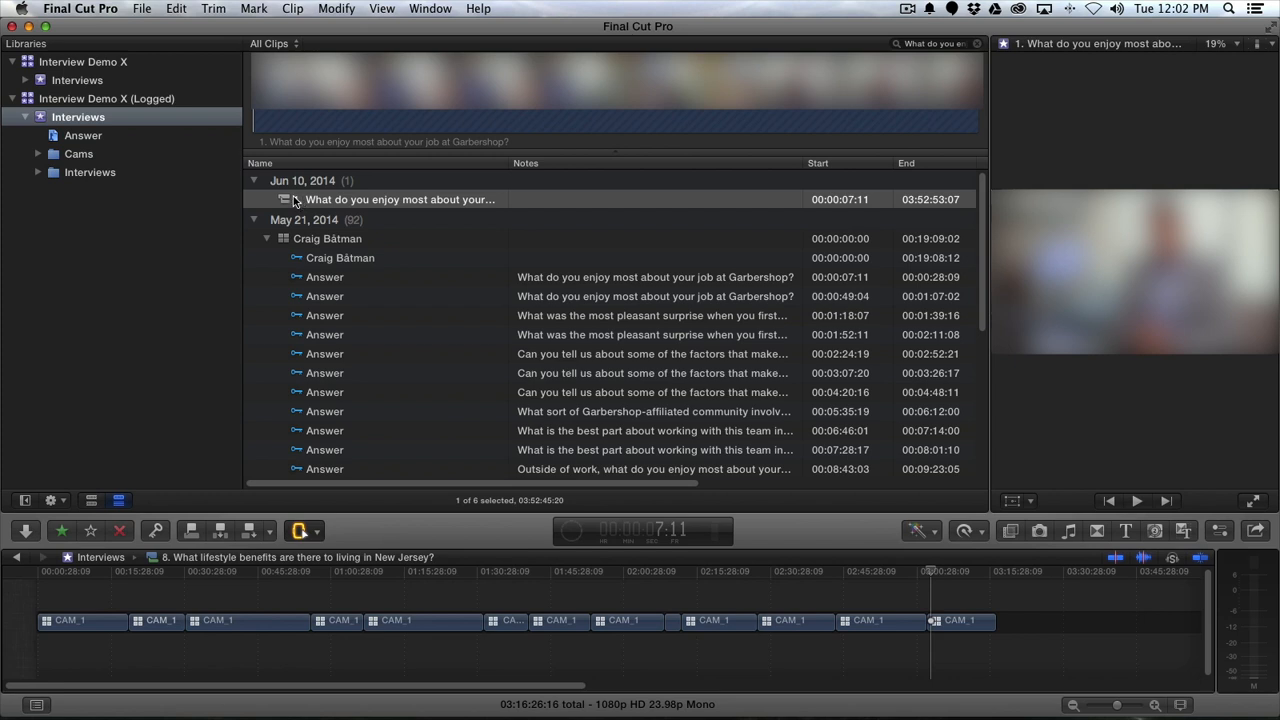
{"action": "double_click", "coordinate": [289, 200]}
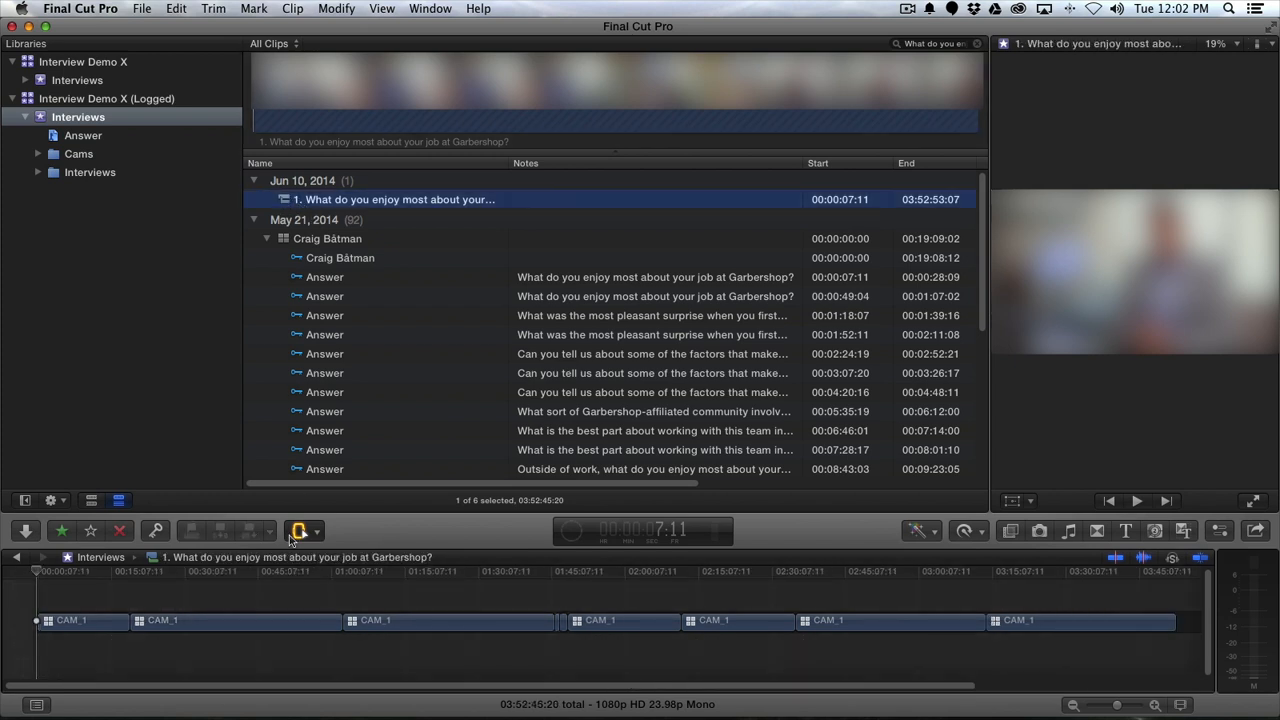
- Cut unneeded ranges out of successive CAM_1 answers in the question 1 compound clip using Range Selection
{"action": "left_click_drag", "start_coordinate": [227, 622], "coordinate": [275, 624]}
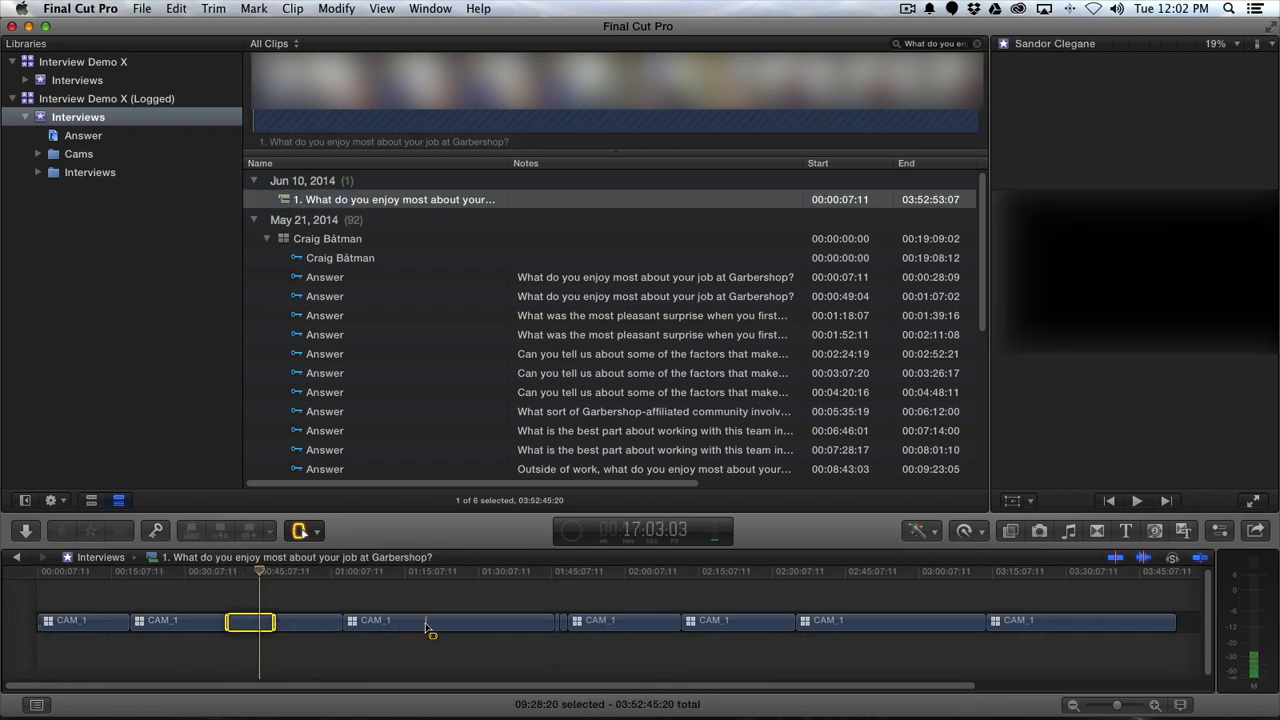
{"action": "key", "text": "Delete"}
{"action": "left_click_drag", "start_coordinate": [386, 623], "coordinate": [428, 625]}
{"action": "key", "text": "Delete"}
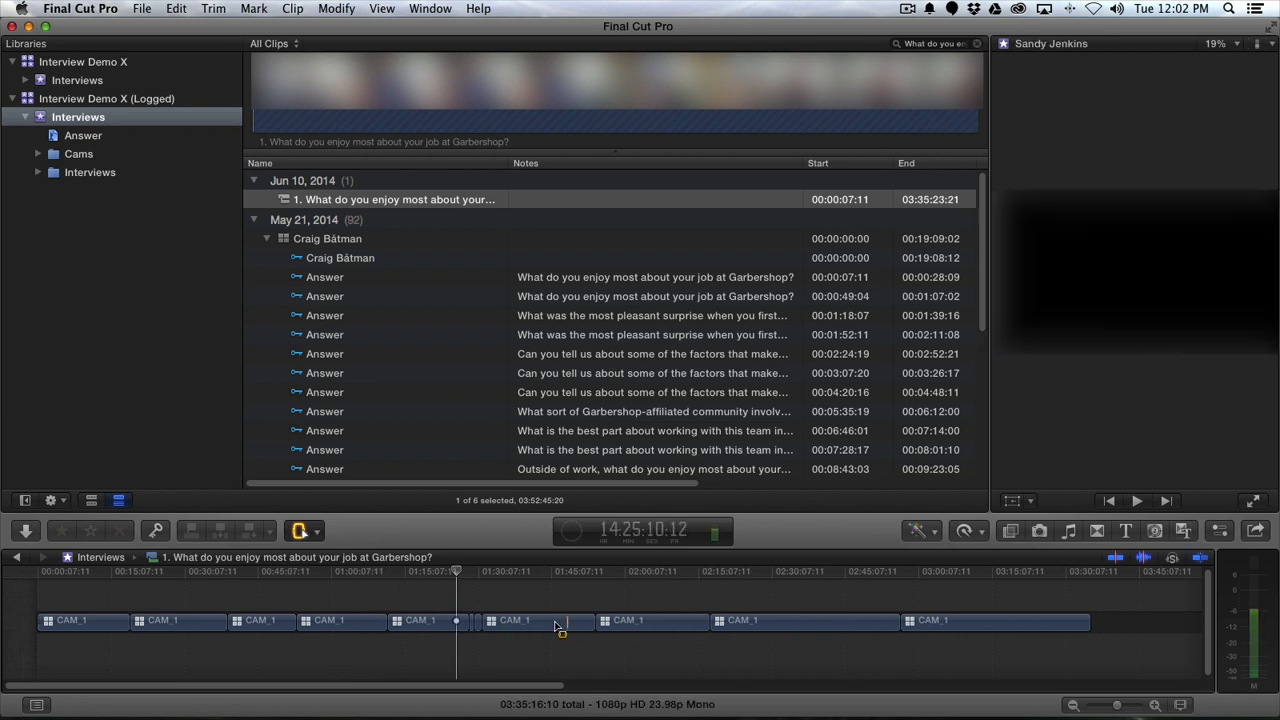
{"action": "left_click_drag", "start_coordinate": [539, 622], "coordinate": [569, 622]}
{"action": "key", "text": "Delete"}
{"action": "left_click_drag", "start_coordinate": [650, 622], "coordinate": [681, 622]}
{"action": "key", "text": "Delete"}
{"action": "left_click_drag", "start_coordinate": [774, 622], "coordinate": [797, 623]}
{"action": "key", "text": "Delete"}
- Cut one more range near the end of the question 1 timeline and move a late CAM_1 answer to fourth place
{"action": "left_click_drag", "start_coordinate": [880, 623], "coordinate": [348, 622]}
{"action": "key", "text": "Delete"}
{"action": "key", "text": "a"}
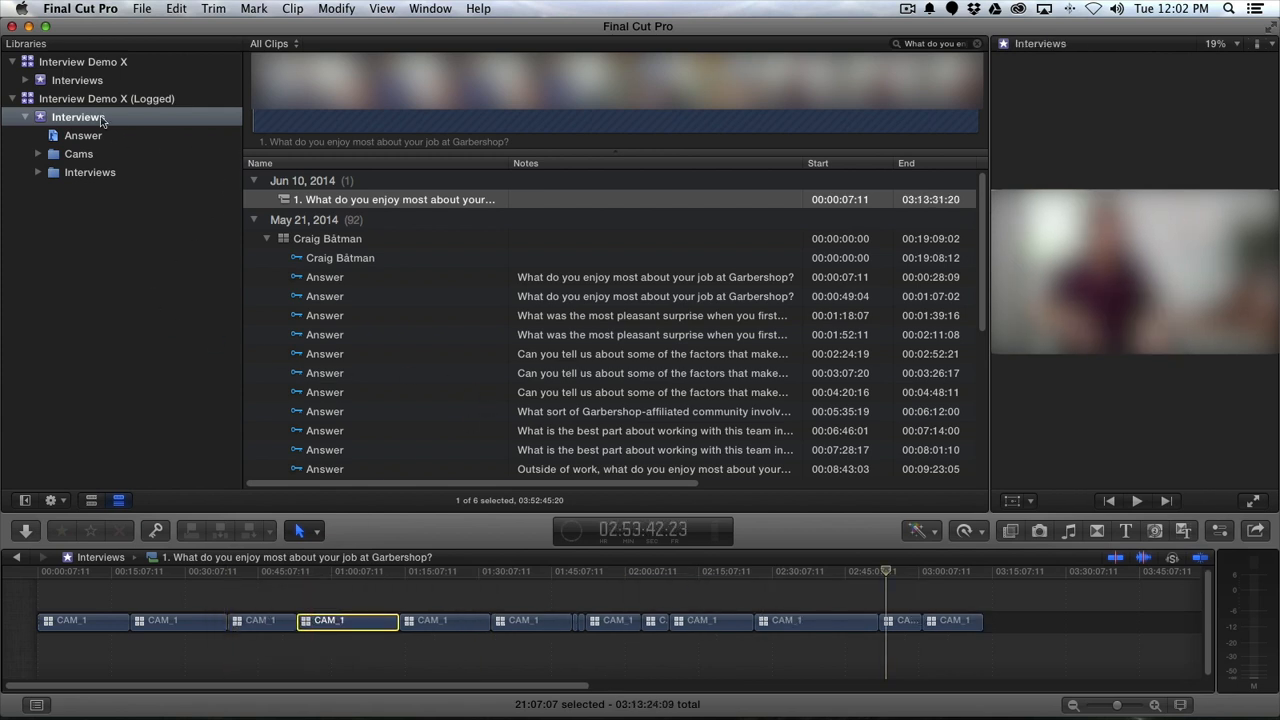
- Clear the clip search and sort the Interviews event by name, selecting the three numbered question compound clips
{"action": "left_click", "coordinate": [977, 43]}
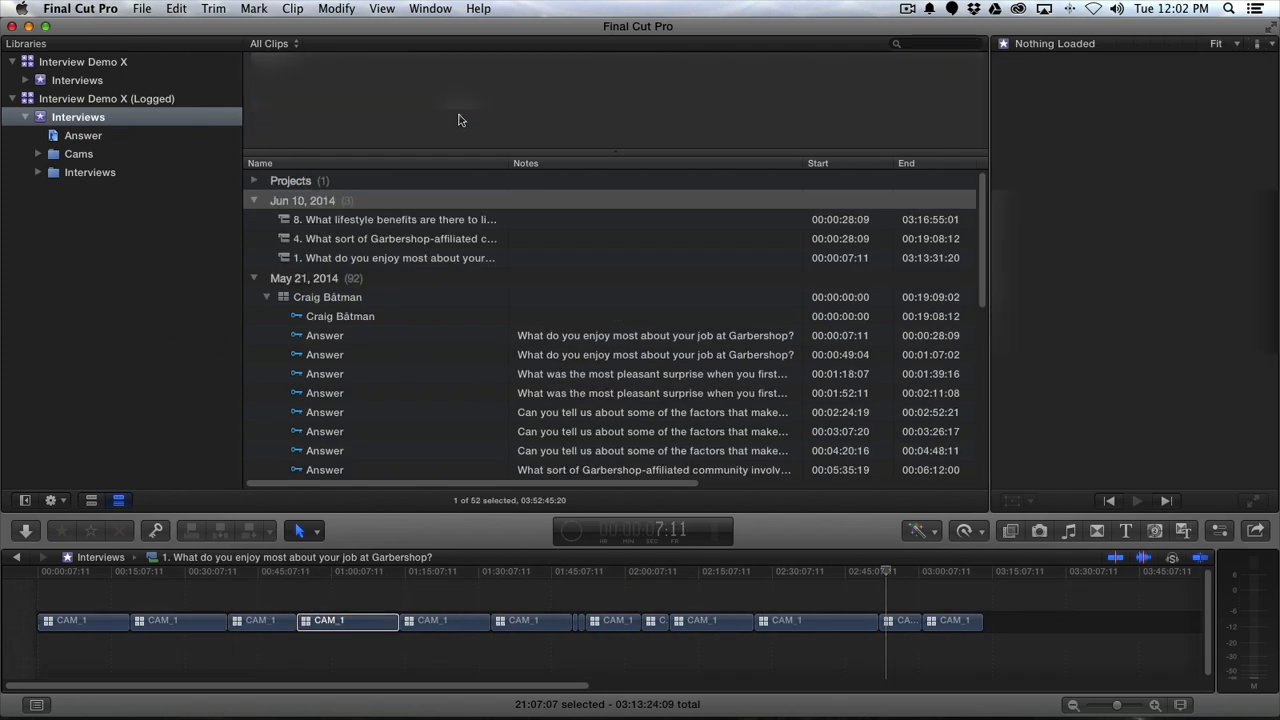
{"action": "left_click", "coordinate": [370, 220]}
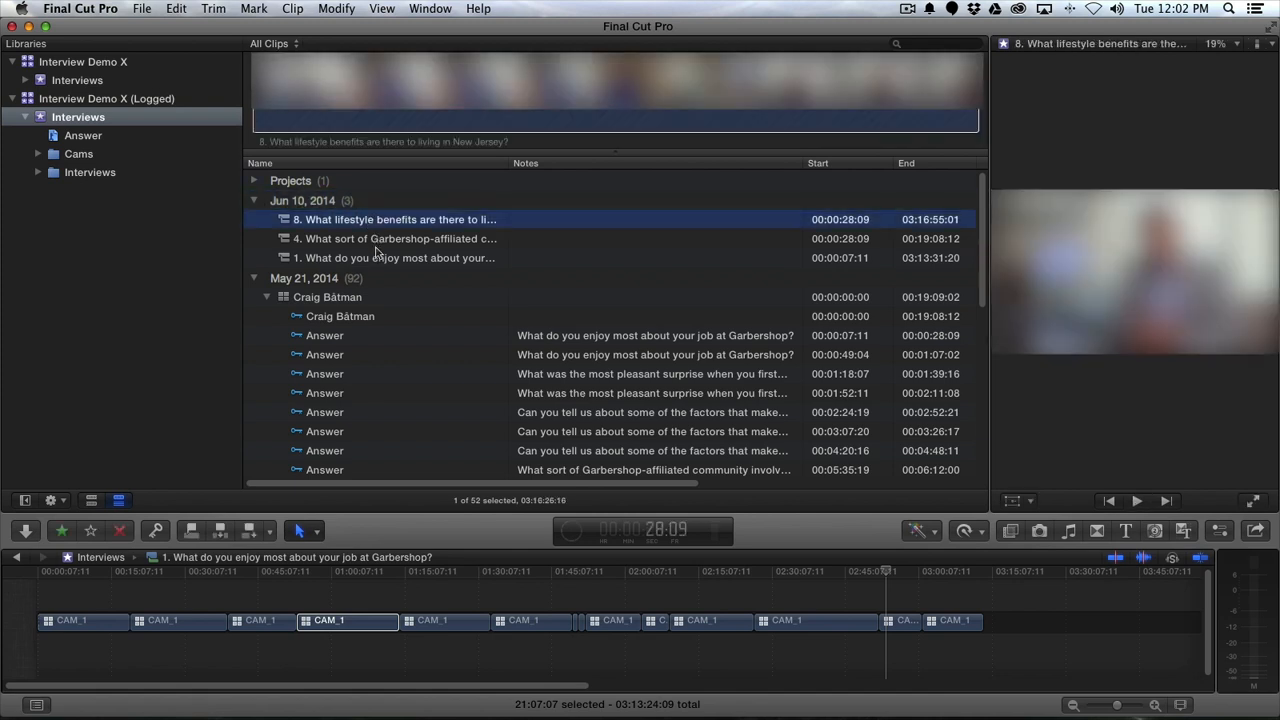
{"action": "left_click", "coordinate": [370, 256]}
{"action": "left_click", "coordinate": [382, 162]}
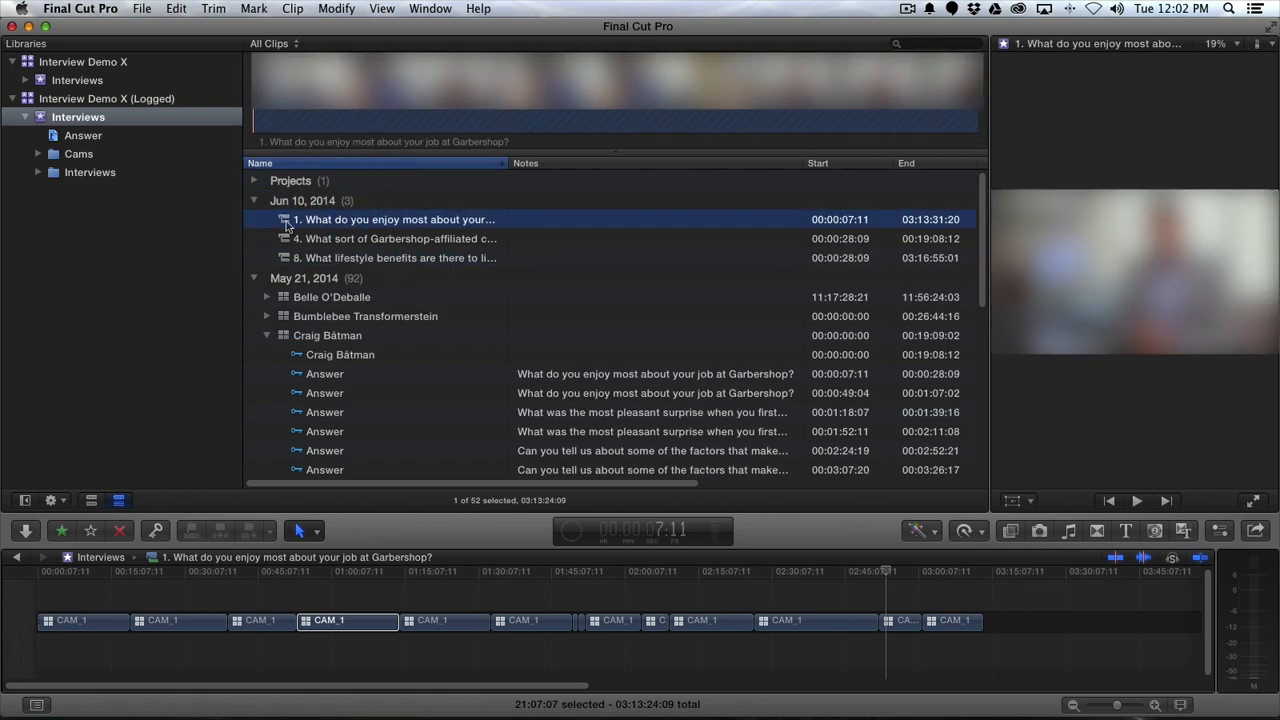
{"action": "left_click", "coordinate": [285, 258], "text": "shift"}
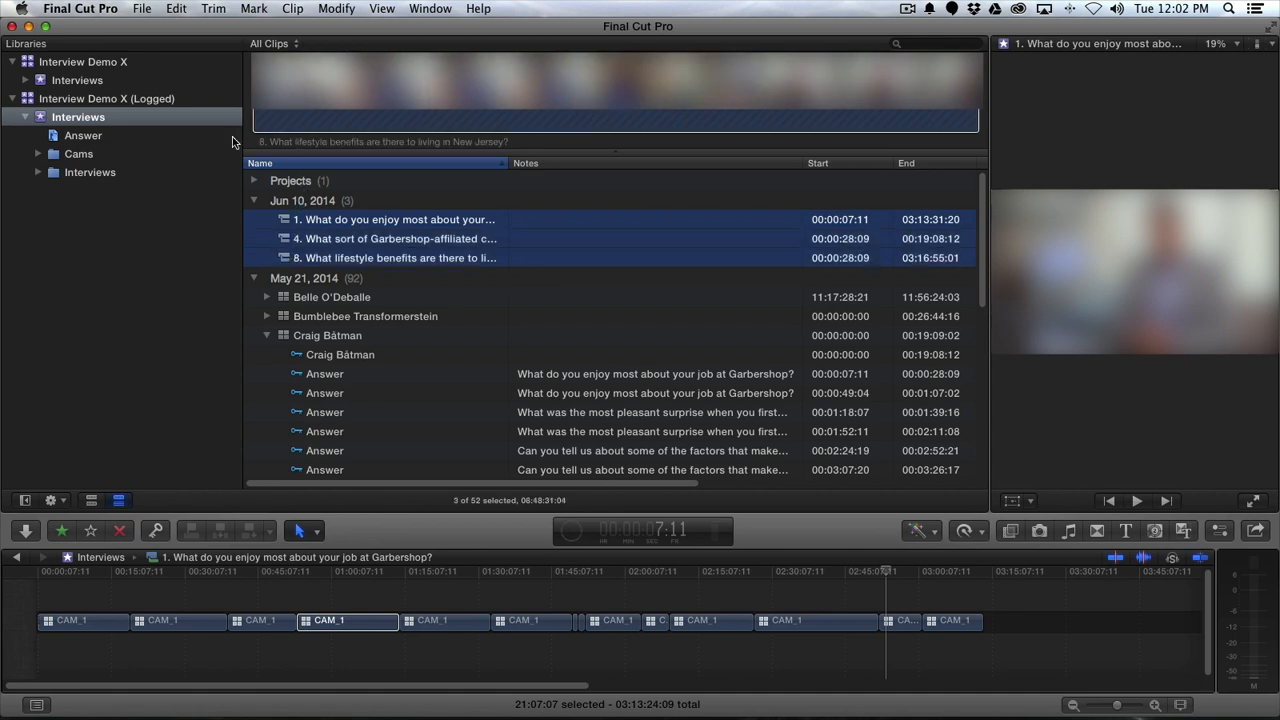
- Open the Cut v1 project and append the question 1, 4 and 8 compound clips to its timeline
{"action": "left_click", "coordinate": [255, 181]}
{"action": "double_click", "coordinate": [302, 200]}
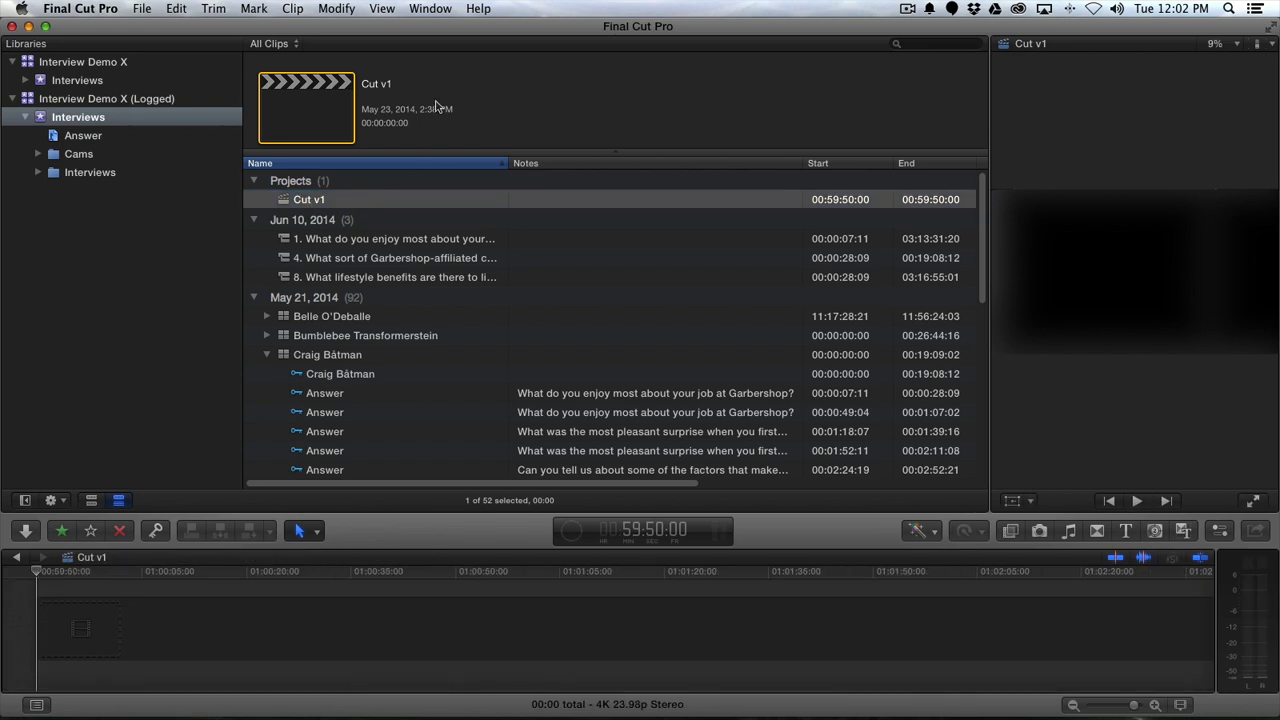
{"action": "left_click", "coordinate": [404, 239]}
{"action": "left_click", "coordinate": [418, 276], "text": "shift"}
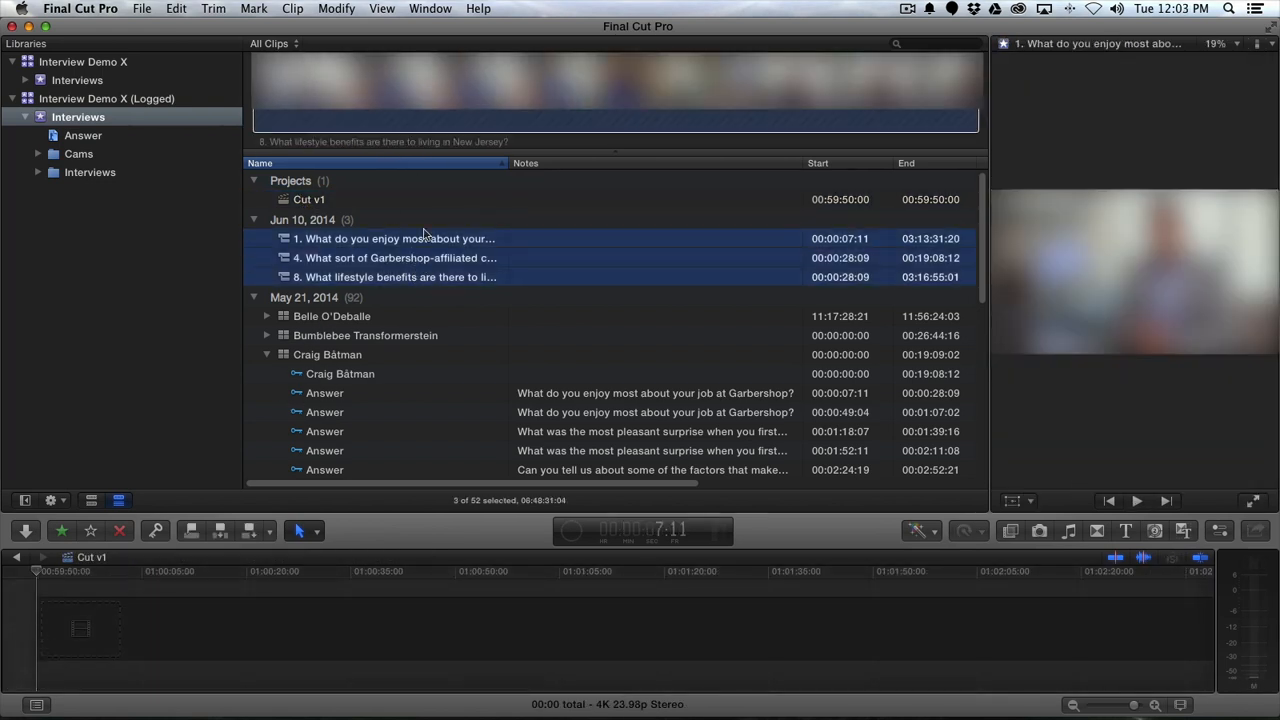
{"action": "key", "text": "e"}
- Break apart the three compound clips in the Cut v1 timeline into their individual CAM_1 clips, and clear the selection
{"action": "left_click_drag", "start_coordinate": [383, 585], "coordinate": [741, 643]}
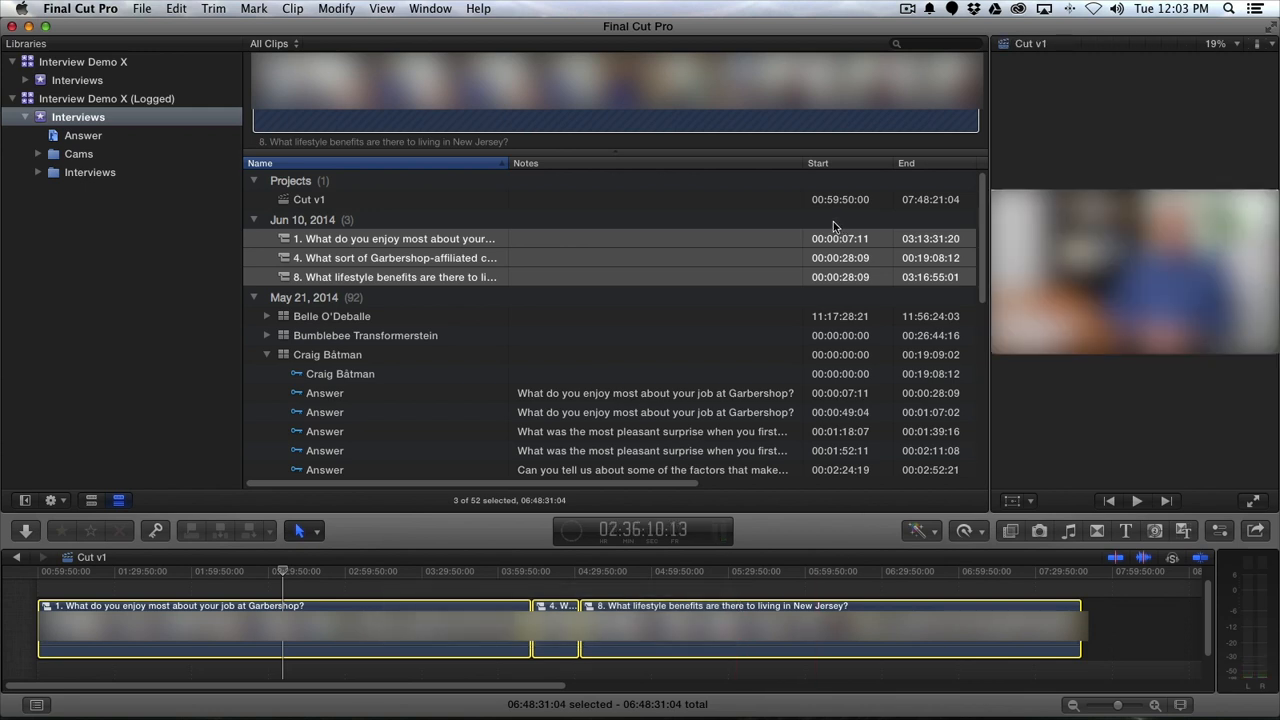
{"action": "key", "text": "super+shift+g"}
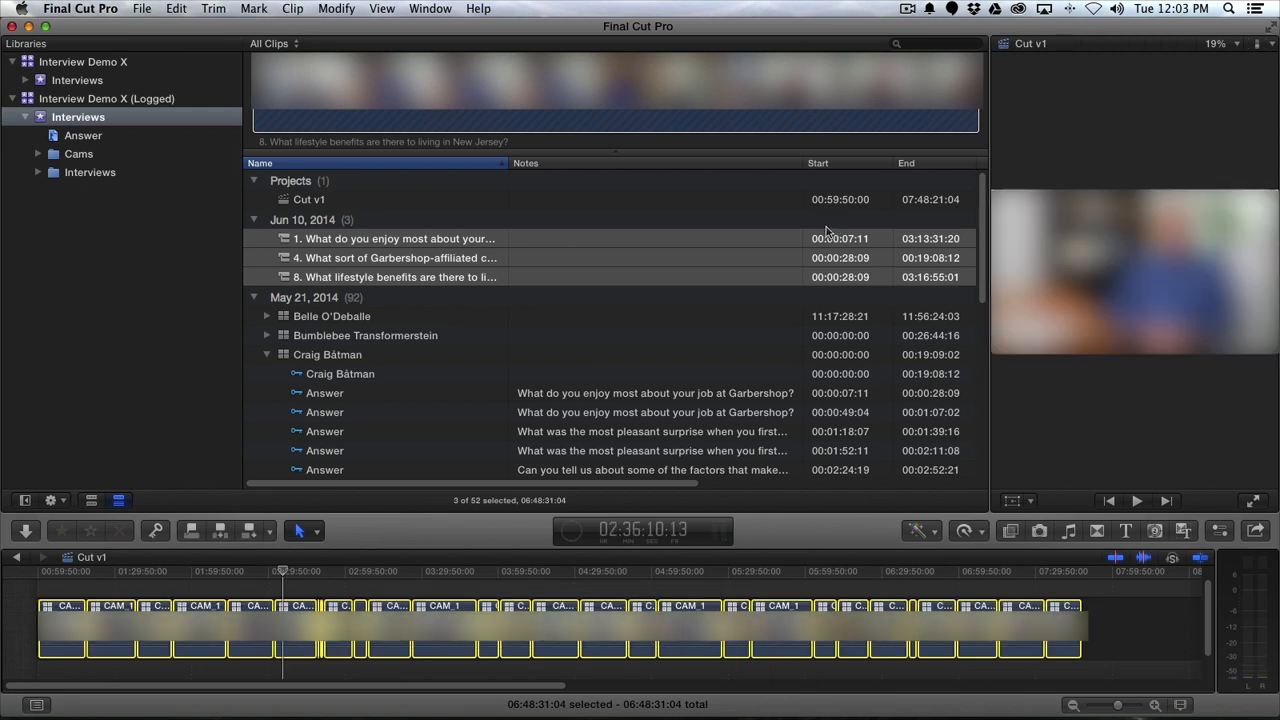
{"action": "key", "text": "super+shift+a"}
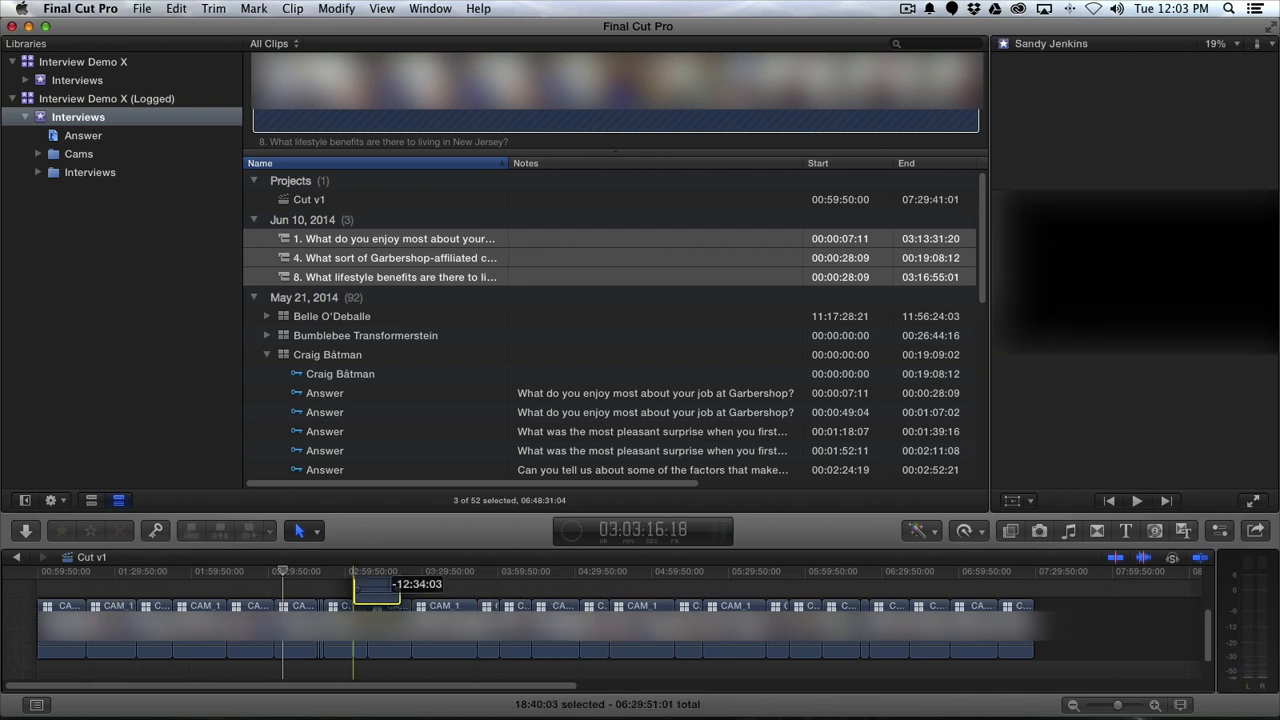
- Rearrange the Cut v1 timeline by moving several CAM_1 answers to earlier positions among the first clips
{"action": "left_click", "coordinate": [250, 630]}
{"action": "left_click_drag", "start_coordinate": [785, 643], "coordinate": [206, 566]}
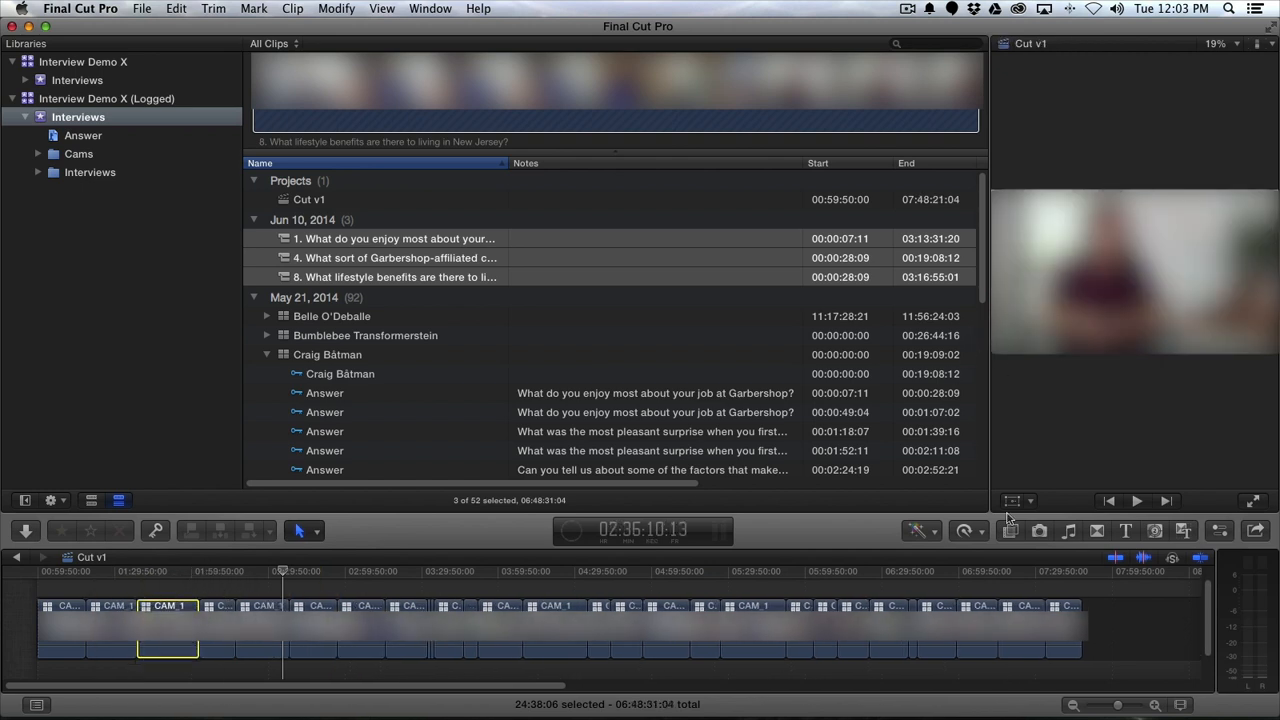
{"action": "left_click_drag", "start_coordinate": [1062, 640], "coordinate": [400, 640]}
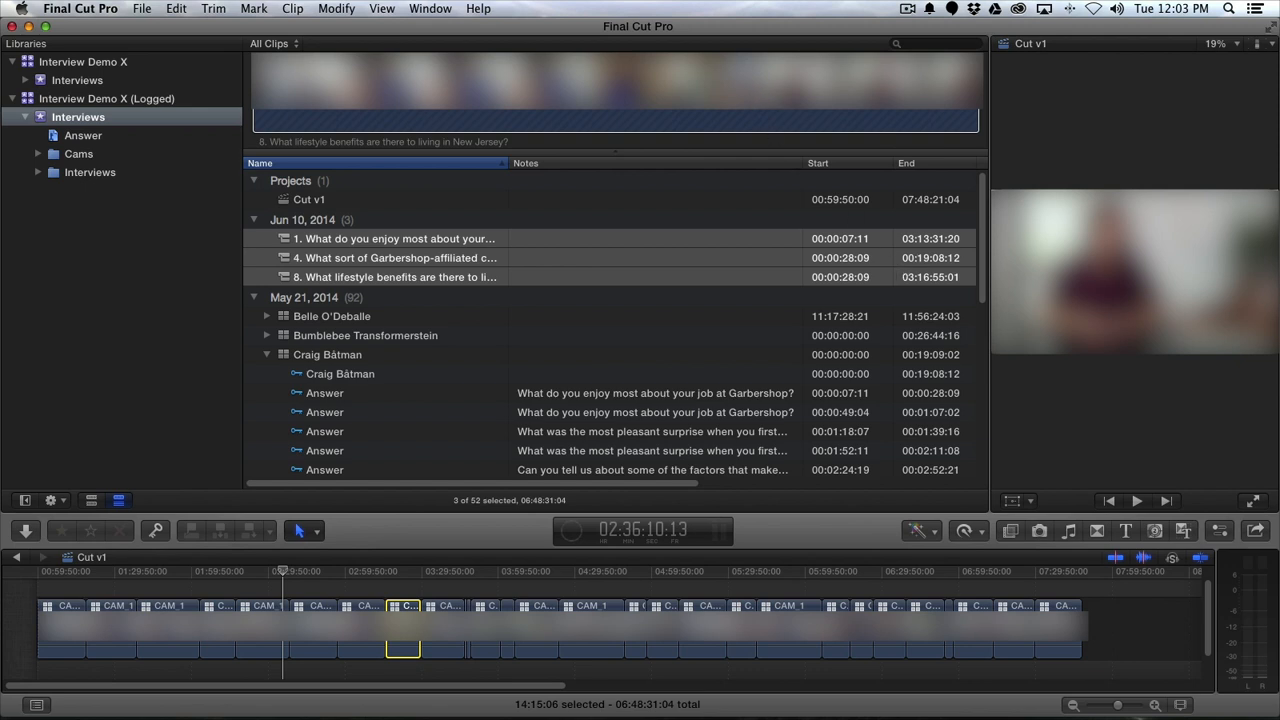
{"action": "left_click", "coordinate": [771, 85]}
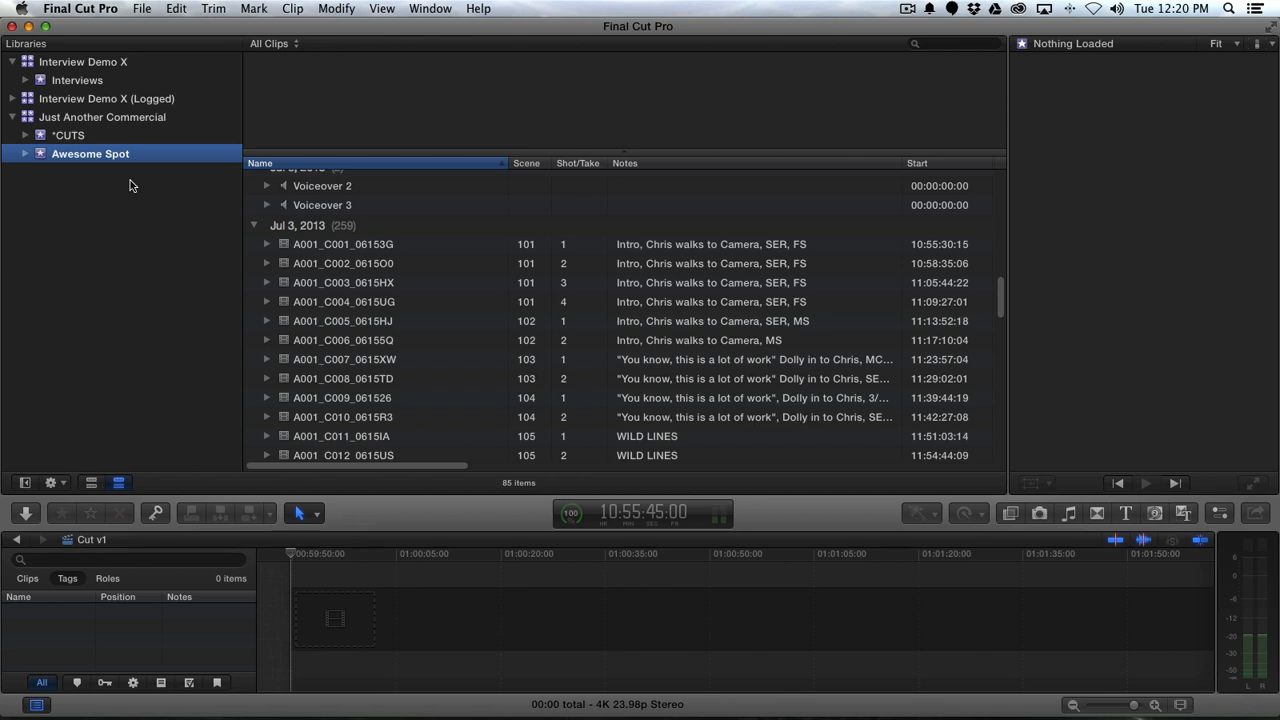
- Preview clip A001_C001_06153G in the Awesome Spot event and expand it to show its keyword ranges
{"action": "left_click", "coordinate": [300, 248]}
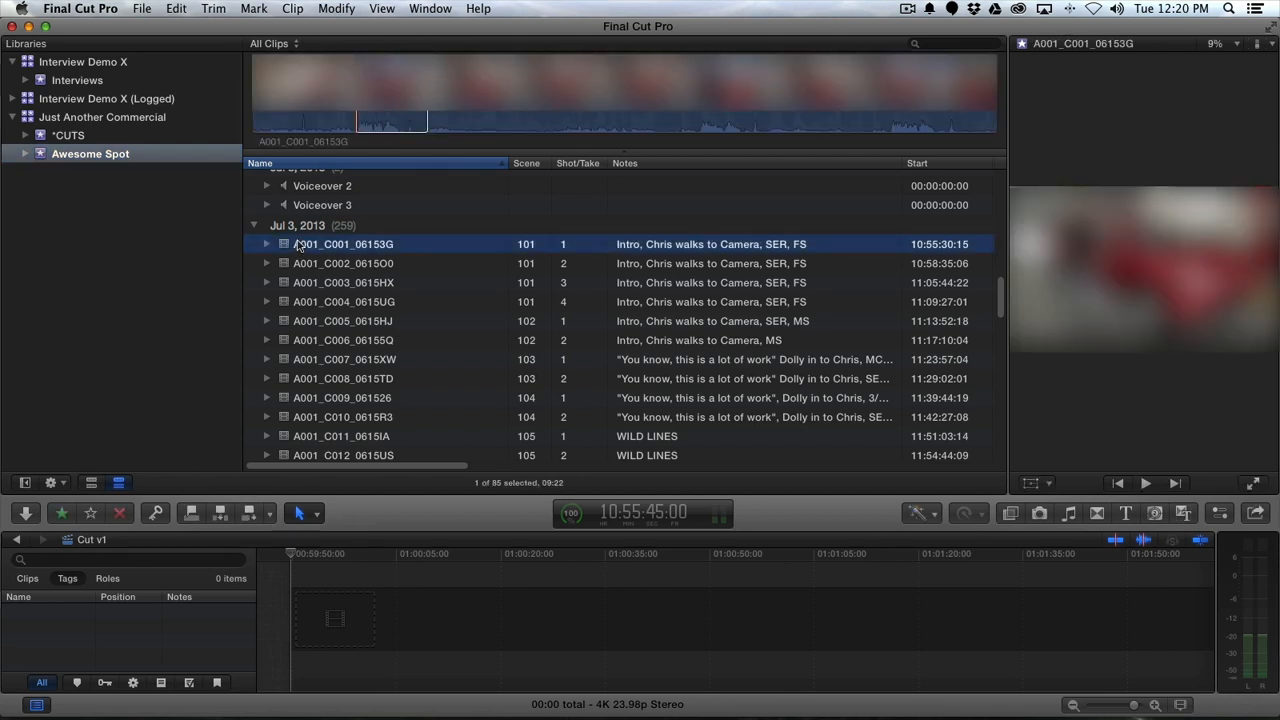
{"action": "key", "text": "space"}
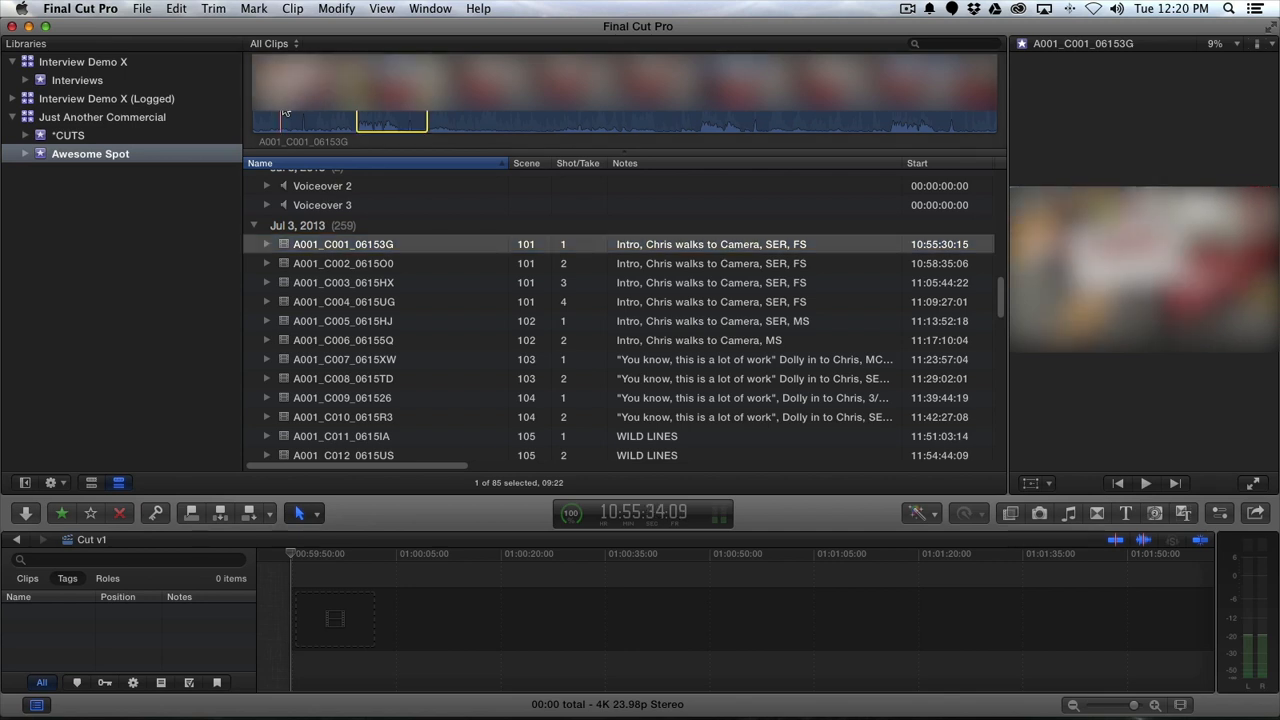
{"action": "key", "text": "space"}
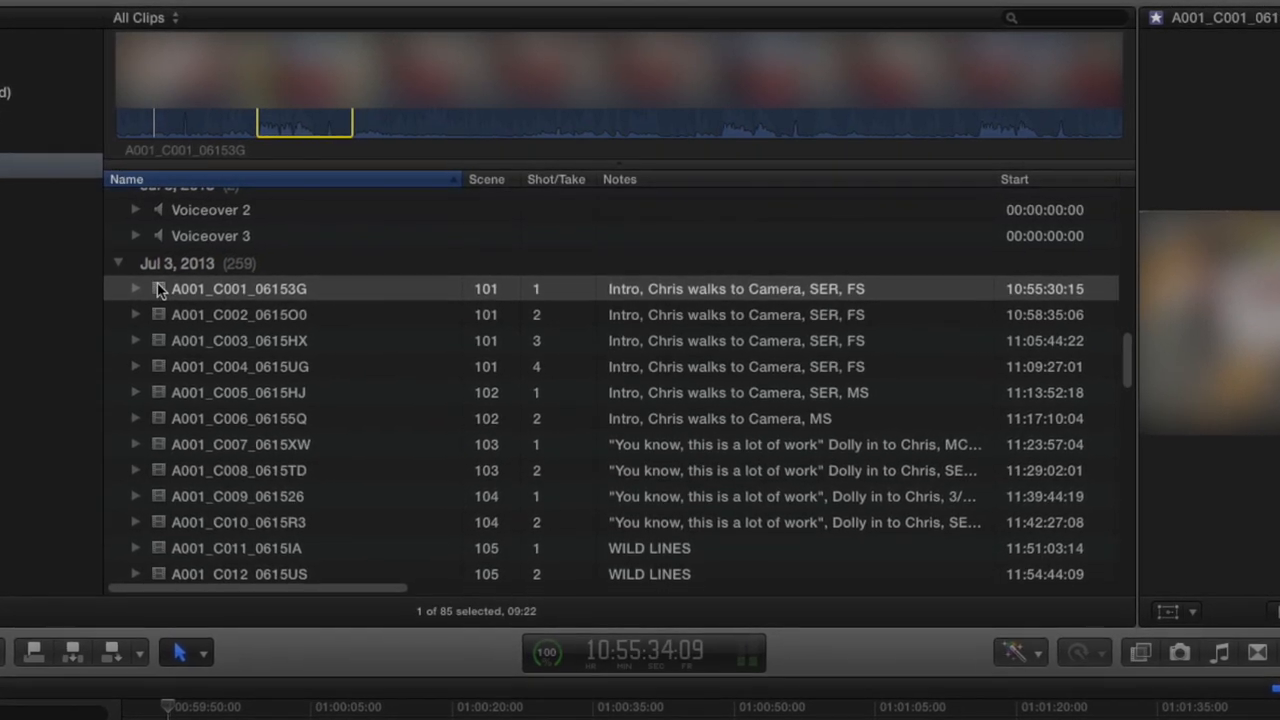
{"action": "left_click", "coordinate": [150, 291]}
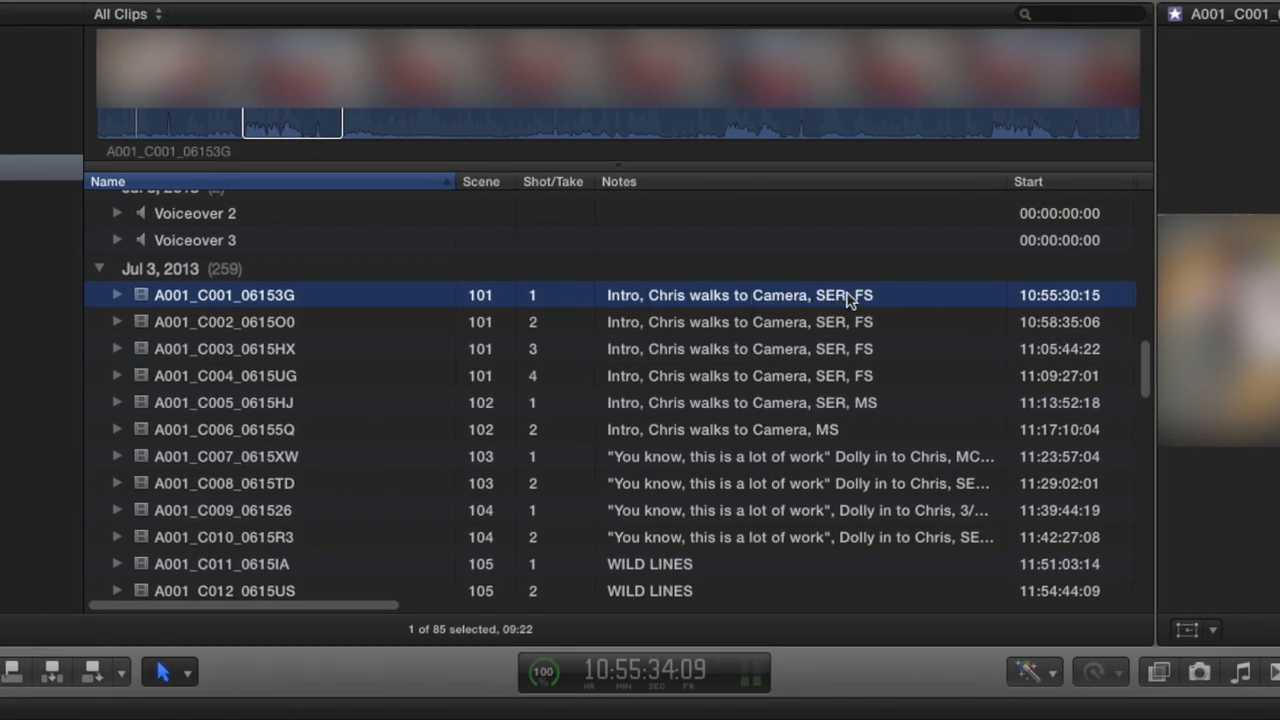
{"action": "left_click", "coordinate": [117, 296]}
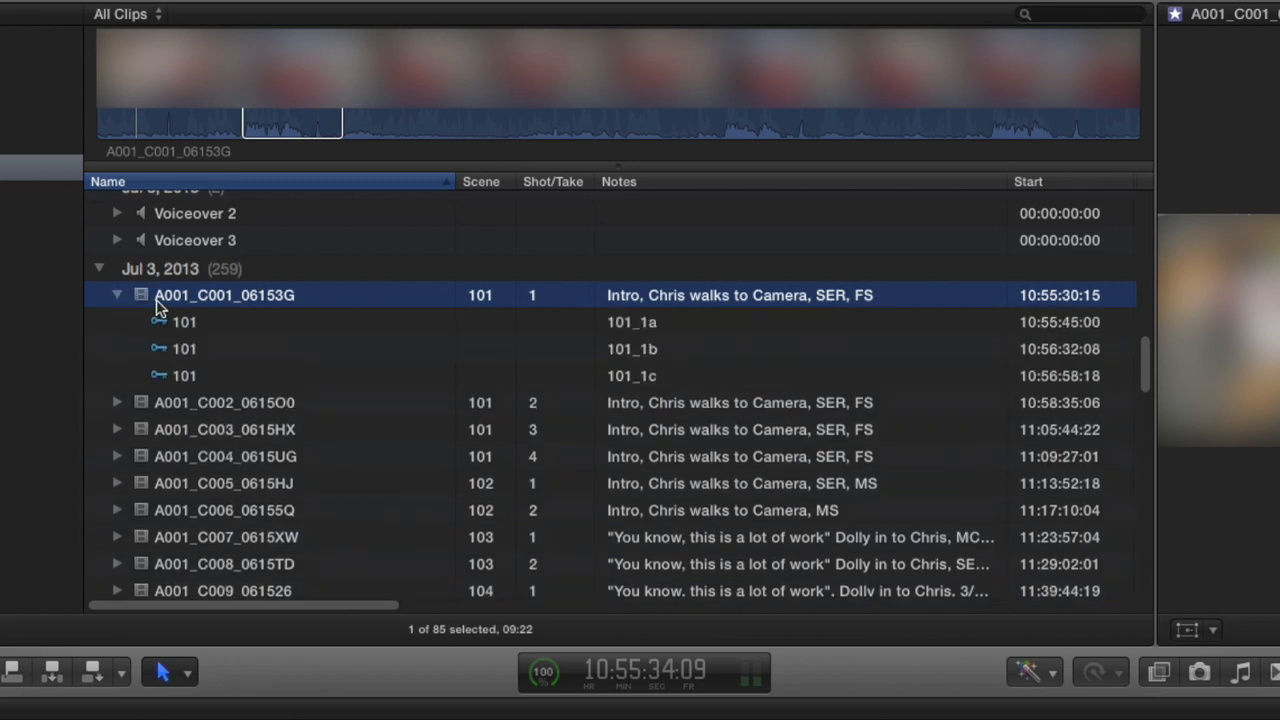
- Examine the three 101 keyword ranges of A001_C001_06153G with the notes 101_1a, 101_1b and 101_1c
{"action": "left_click", "coordinate": [160, 325]}
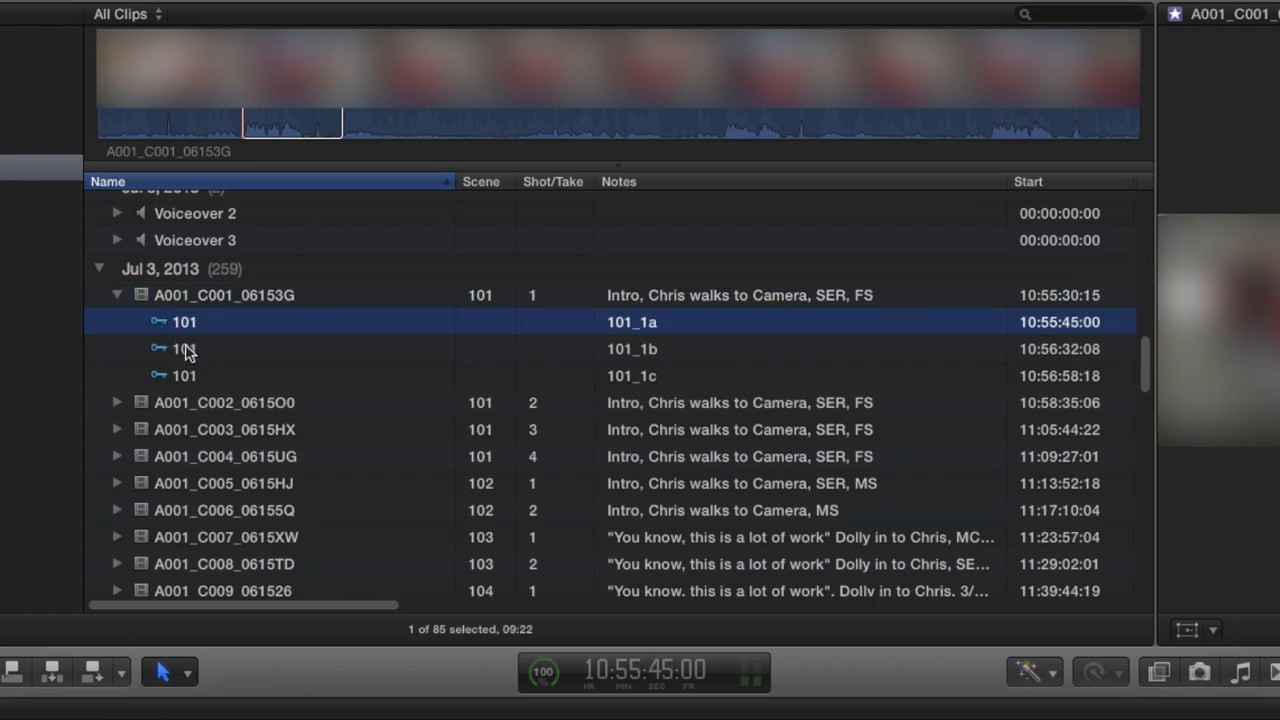
{"action": "left_click", "coordinate": [186, 349]}
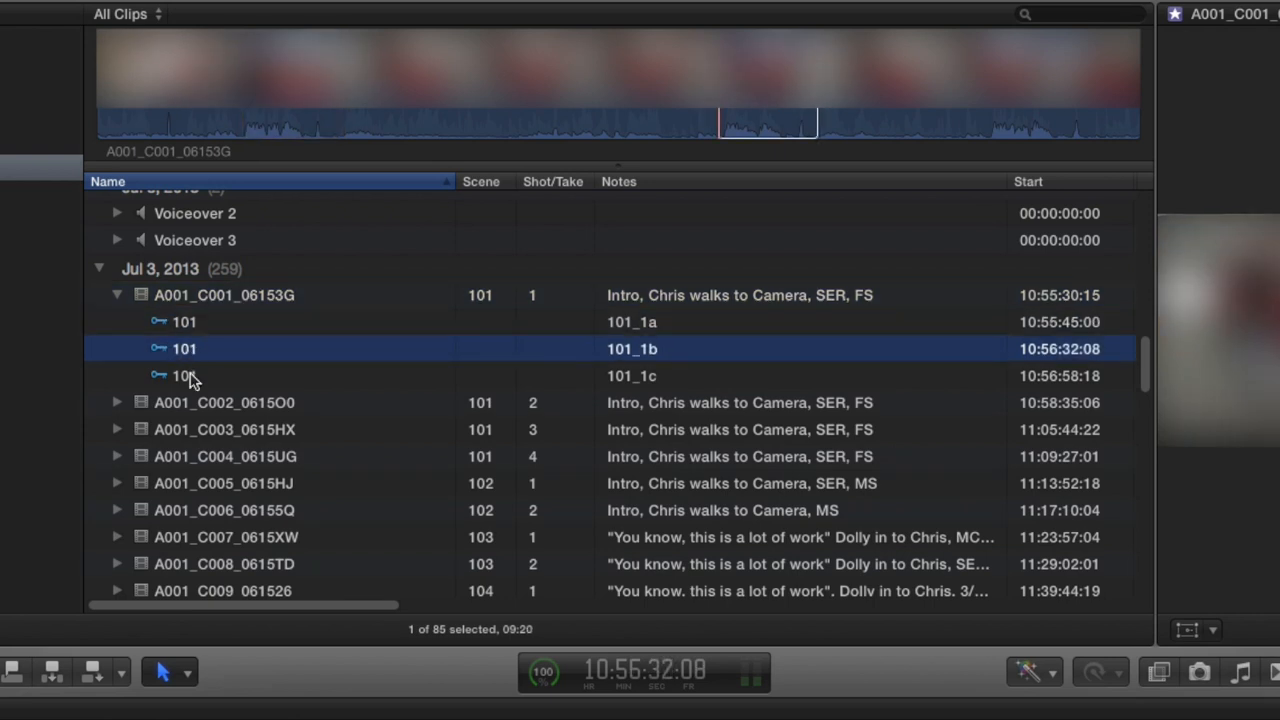
{"action": "left_click", "coordinate": [192, 375]}
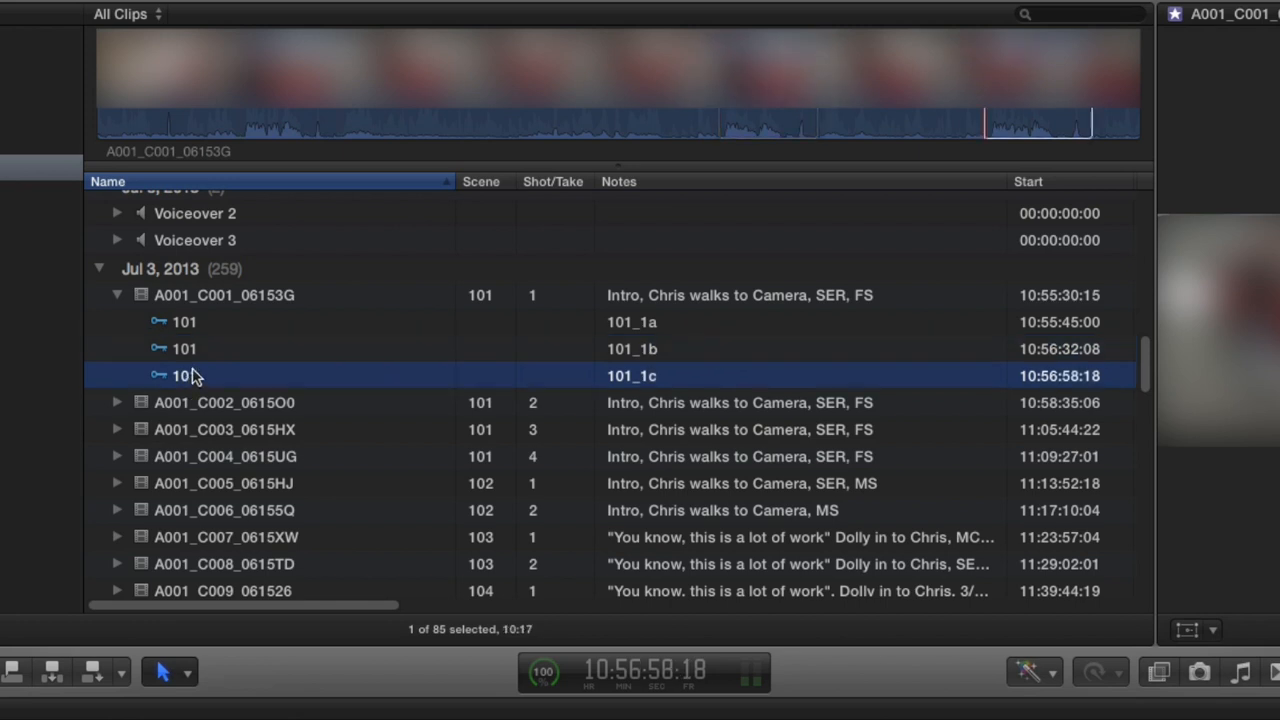
{"action": "left_click", "coordinate": [652, 322]}
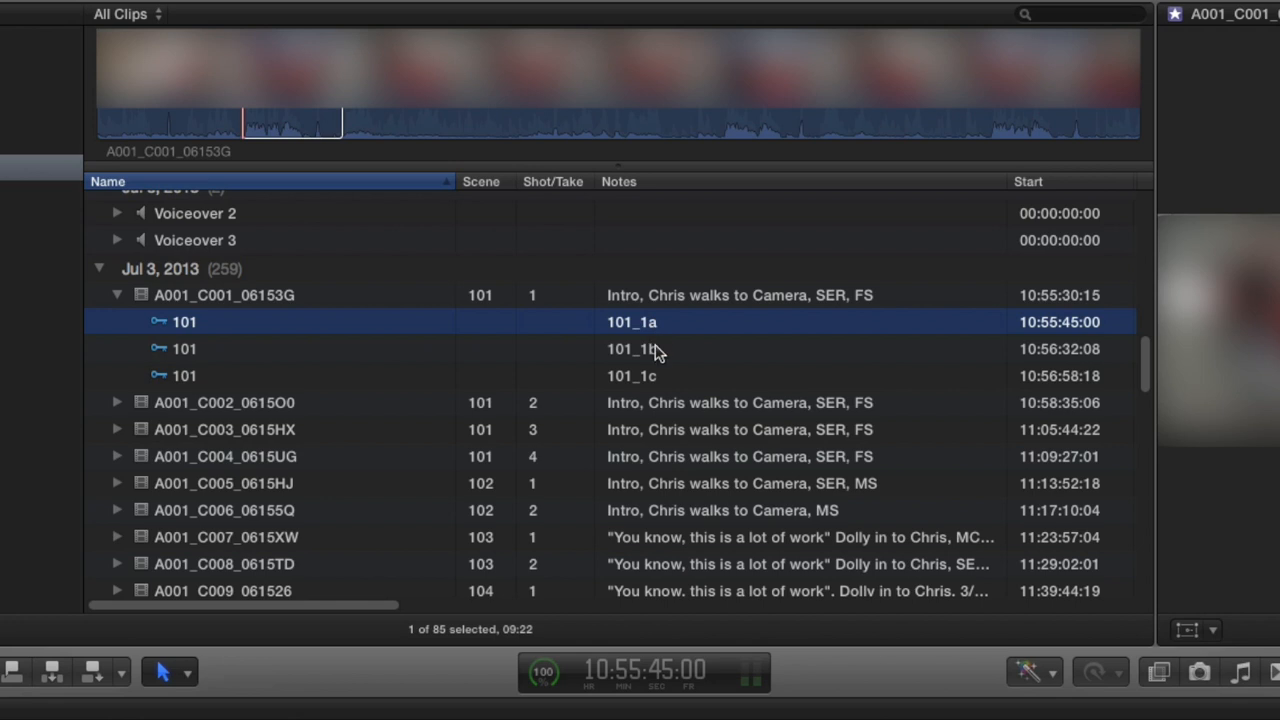
{"action": "left_click", "coordinate": [652, 352]}
{"action": "left_click", "coordinate": [652, 380]}
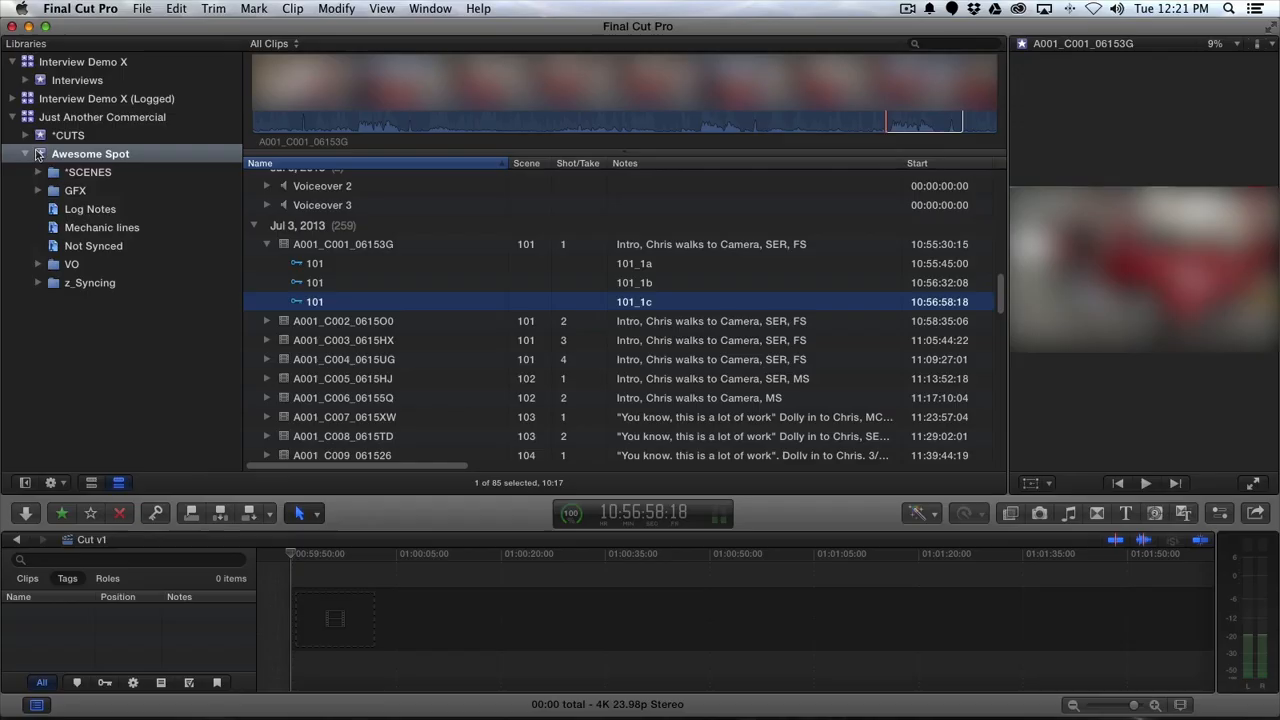
- Expand the *SCENES folder in the Awesome Spot event and show the clips of keyword collection 101
{"action": "left_click", "coordinate": [53, 174]}
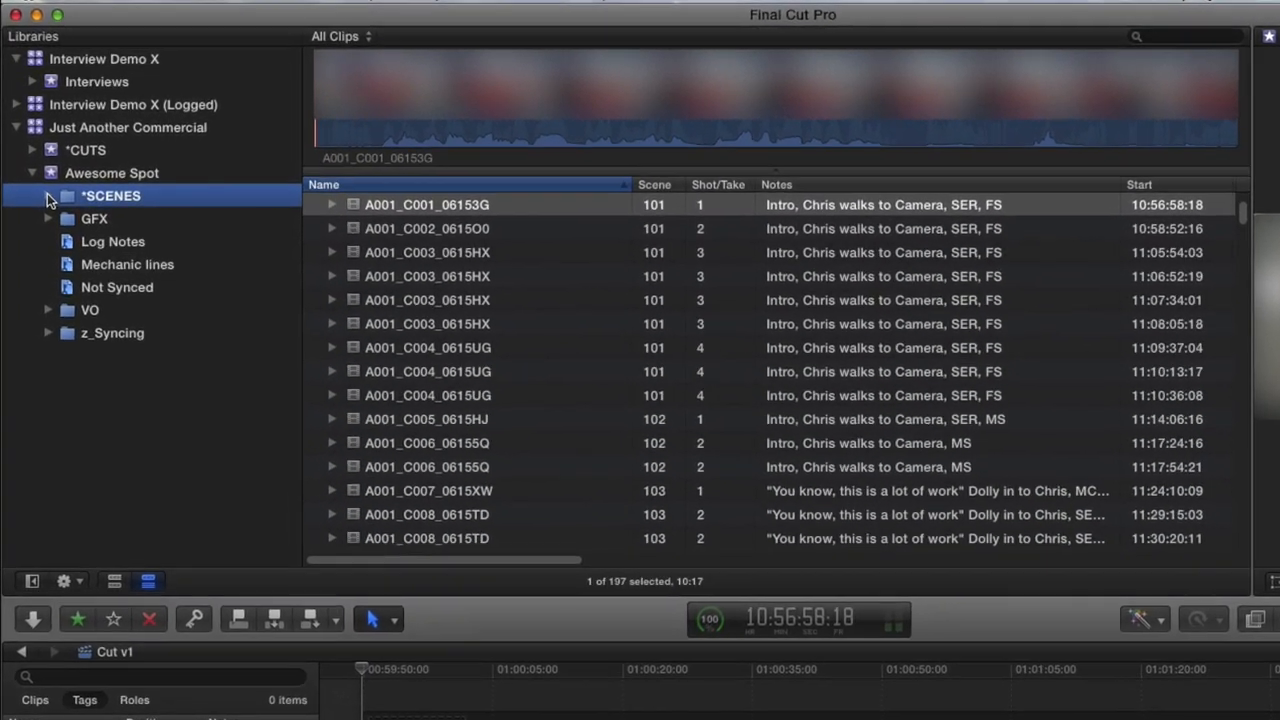
{"action": "left_click", "coordinate": [47, 196]}
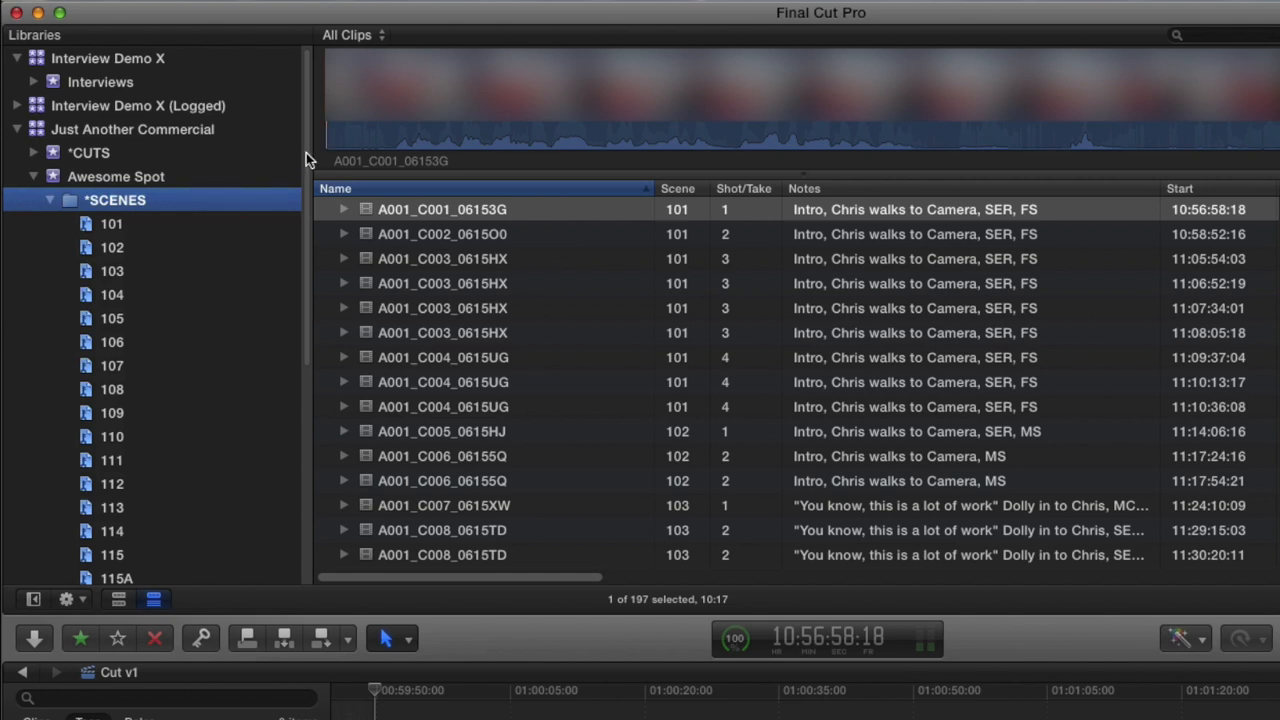
{"action": "mouse_move", "coordinate": [297, 155]}
{"action": "left_mouse_down"}
{"action": "mouse_move", "coordinate": [315, 337]}
{"action": "mouse_move", "coordinate": [310, 167]}
{"action": "left_mouse_up"}
{"action": "left_click", "coordinate": [114, 200]}
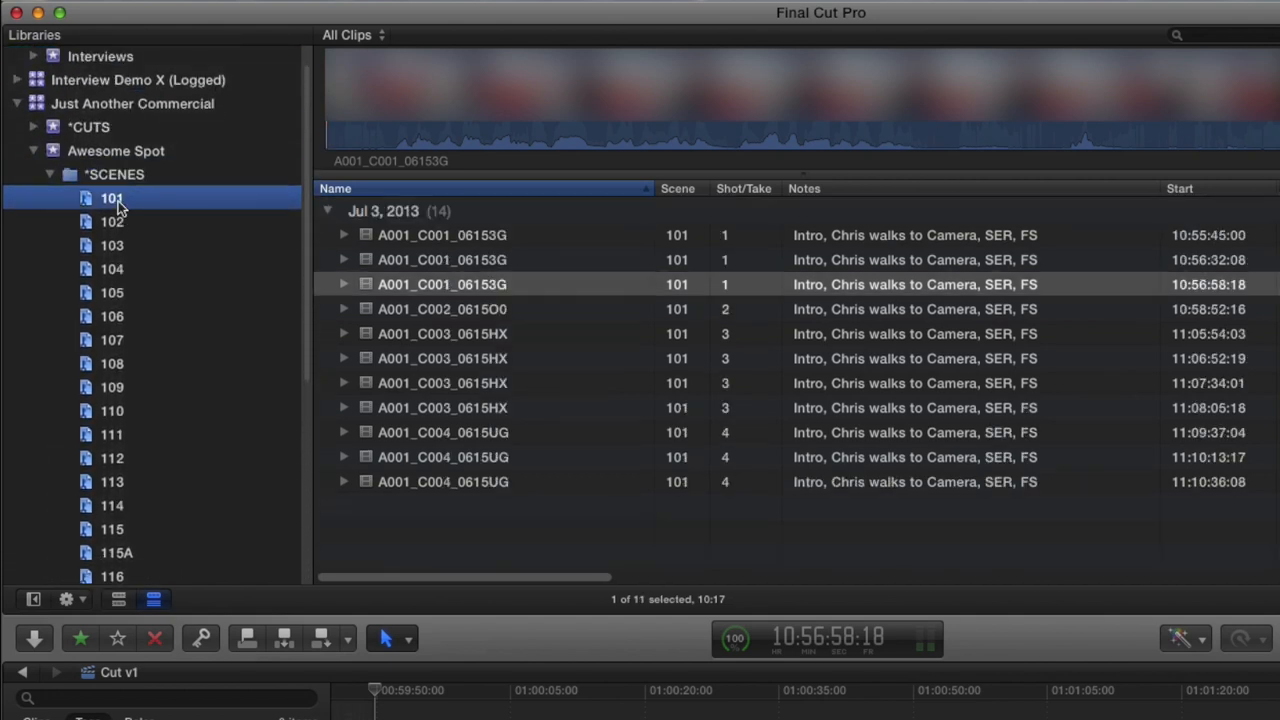
- Expand all three A001_C001_06153G entries in the scene 101 collection to show their keyword ranges
{"action": "left_click", "coordinate": [428, 238]}
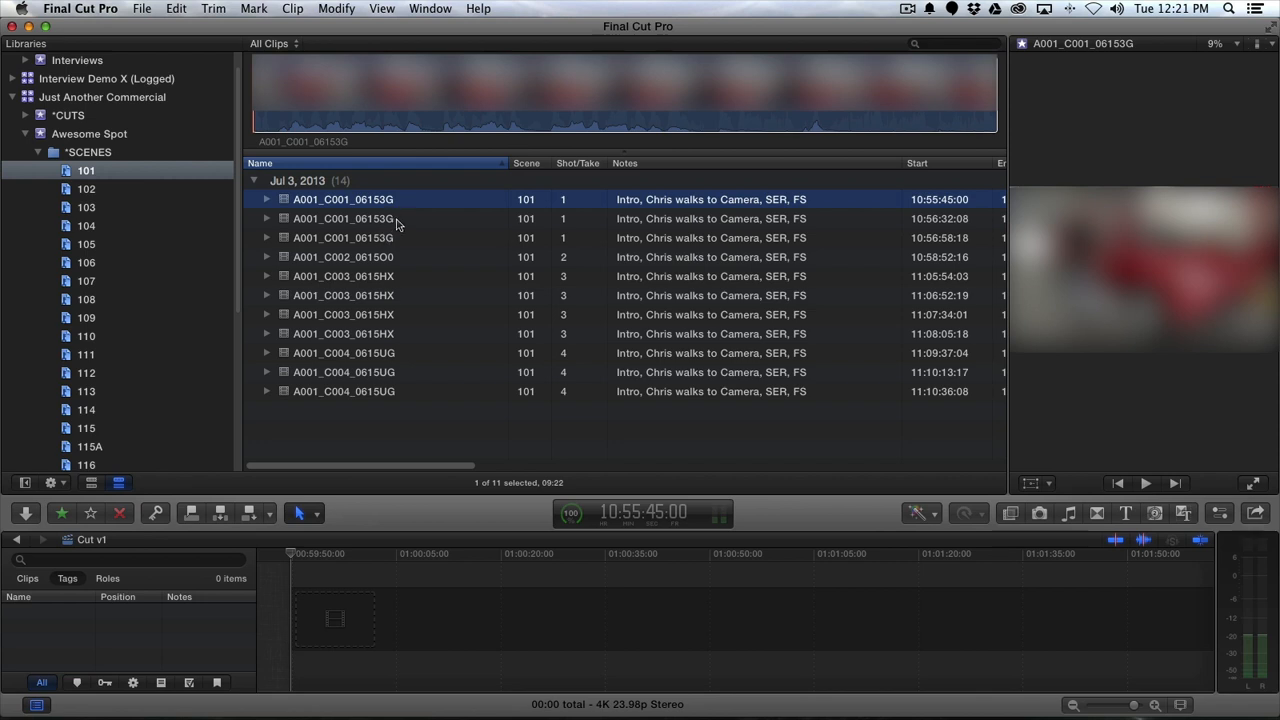
{"action": "left_click", "coordinate": [453, 220]}
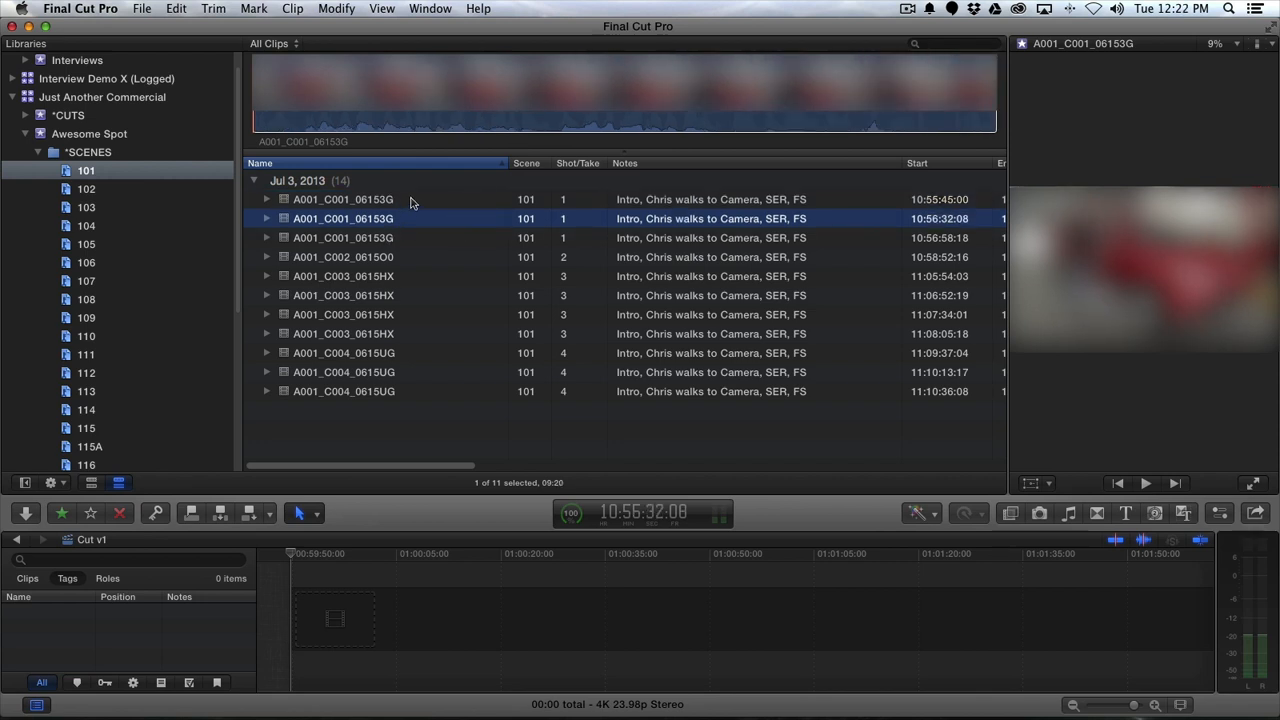
{"action": "left_click", "coordinate": [432, 201]}
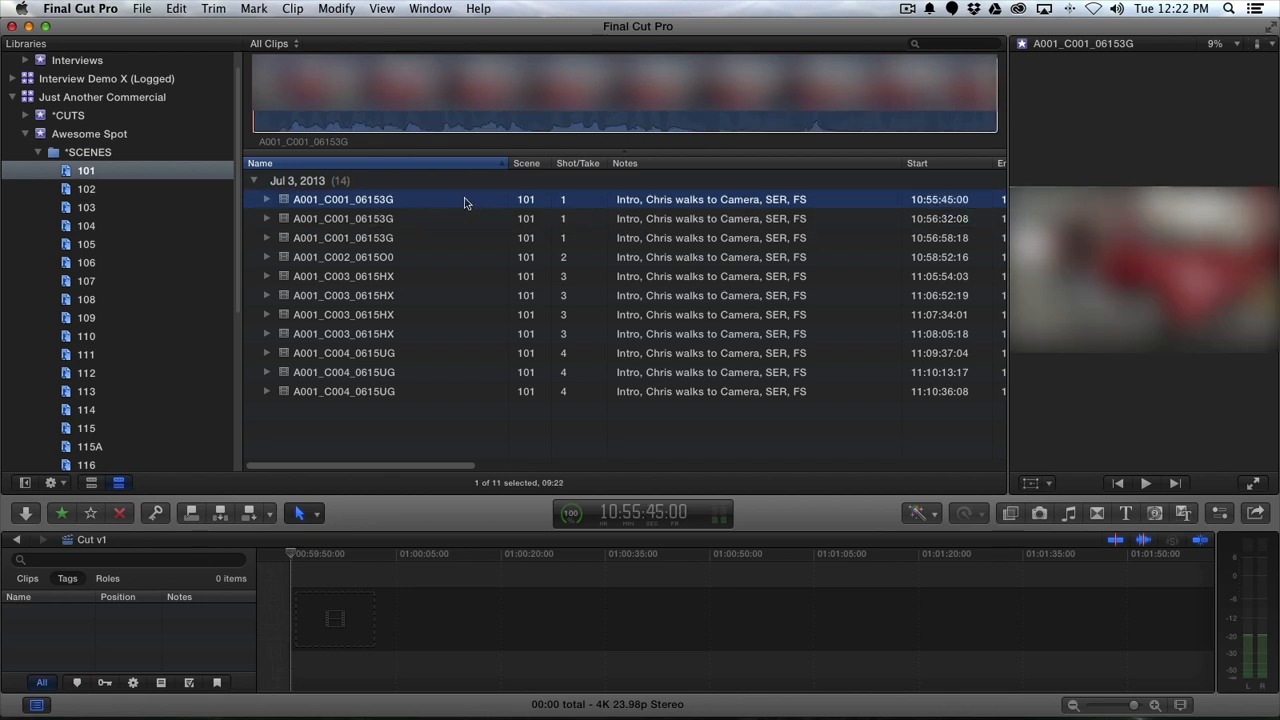
{"action": "left_click", "coordinate": [268, 238]}
{"action": "left_click", "coordinate": [268, 219]}
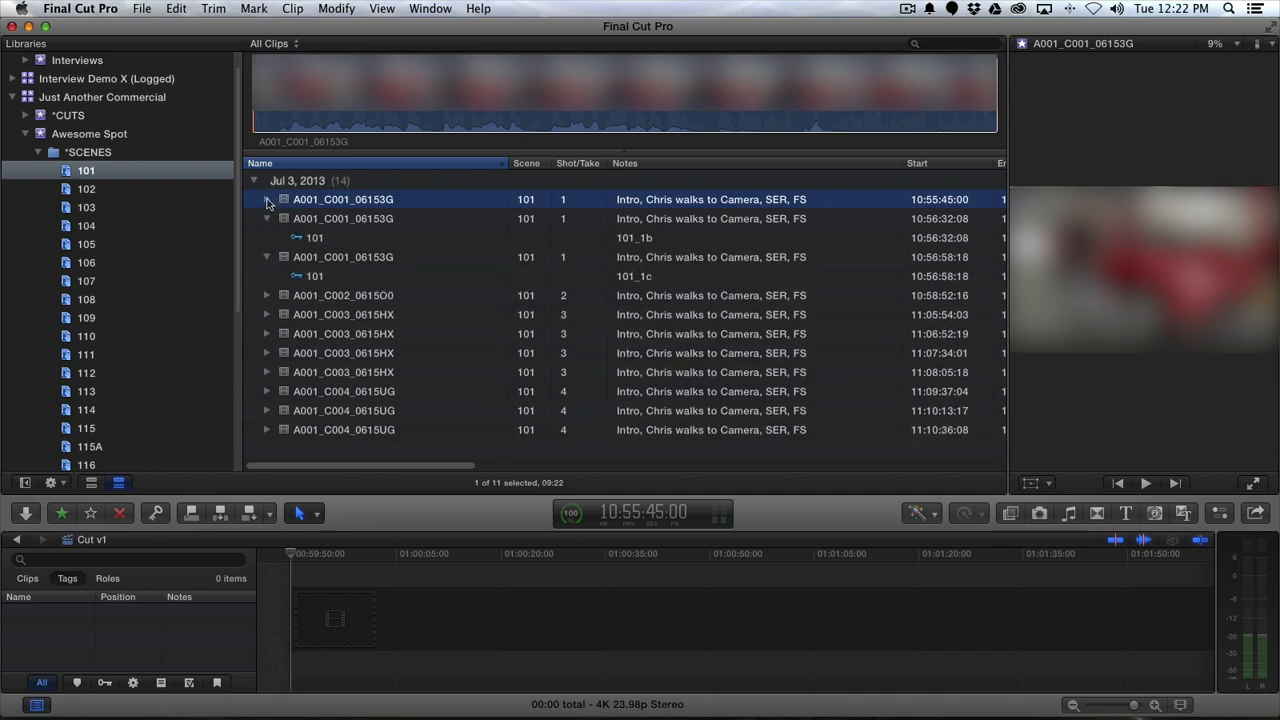
{"action": "left_click", "coordinate": [268, 200]}
- Compare the notes 101_1a, 101_1b and 101_1c on the expanded keyword ranges in the scene 101 collection
{"action": "left_click", "coordinate": [647, 222]}
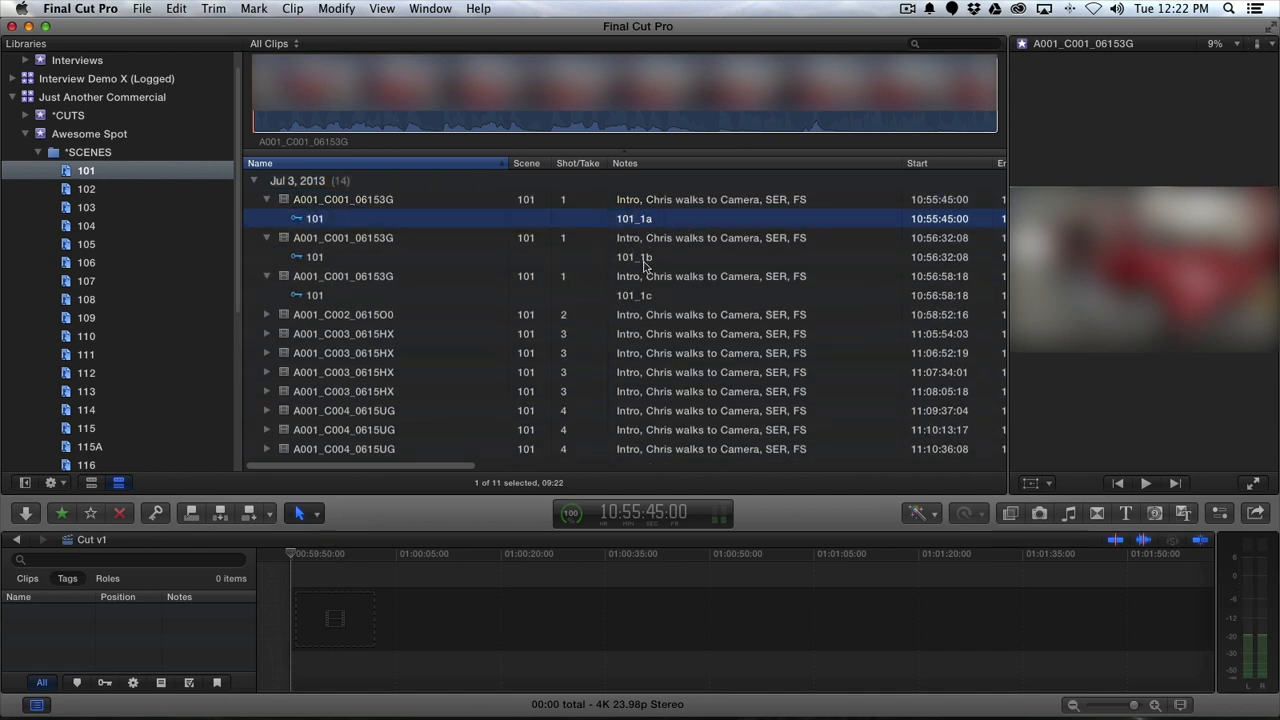
{"action": "left_click", "coordinate": [645, 262]}
{"action": "left_click", "coordinate": [643, 296]}
{"action": "left_click", "coordinate": [648, 258]}
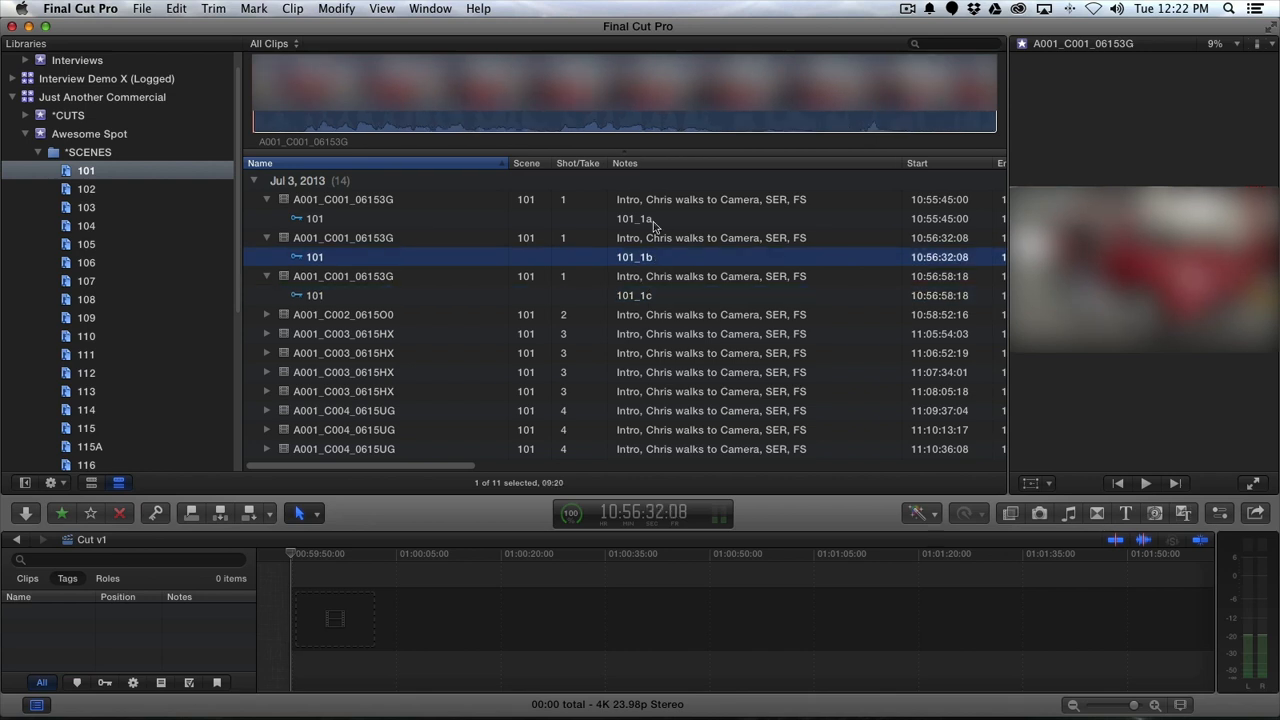
{"action": "left_click", "coordinate": [656, 218]}
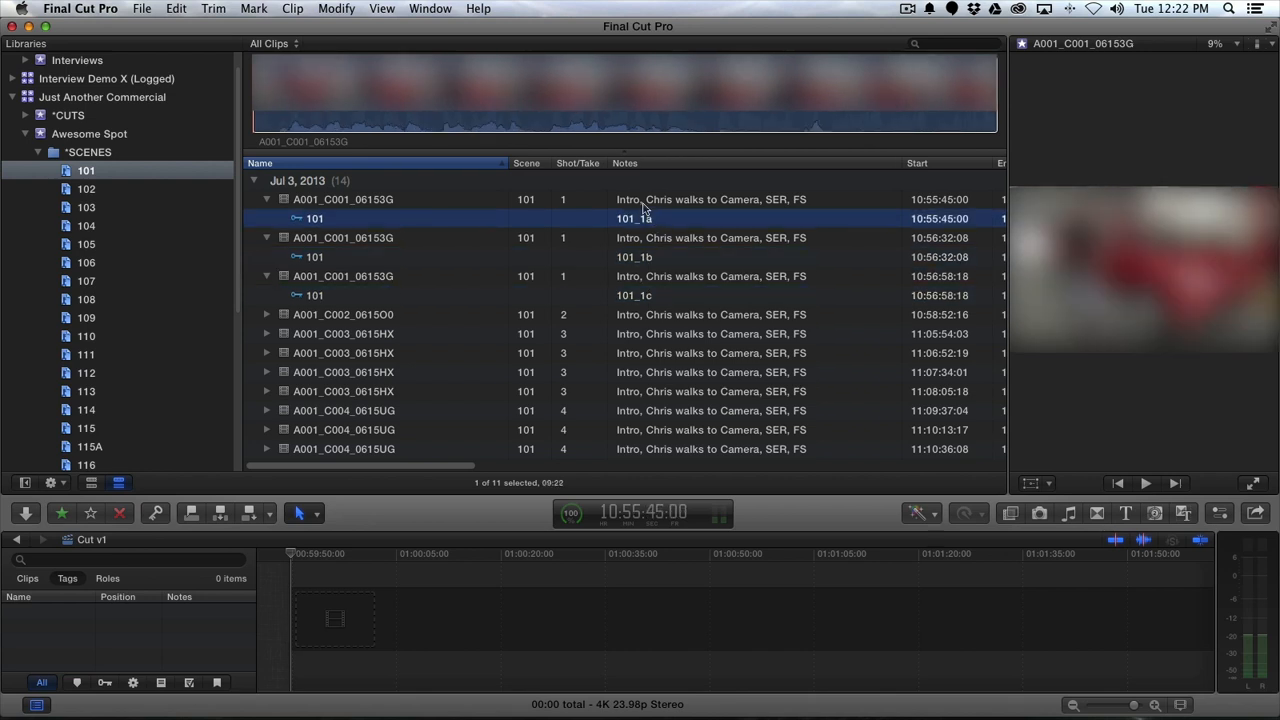
- Collapse the three A001_C001_06153G entries in scene 101 and select the one starting at 10:56:32:08
{"action": "left_click", "coordinate": [266, 200]}
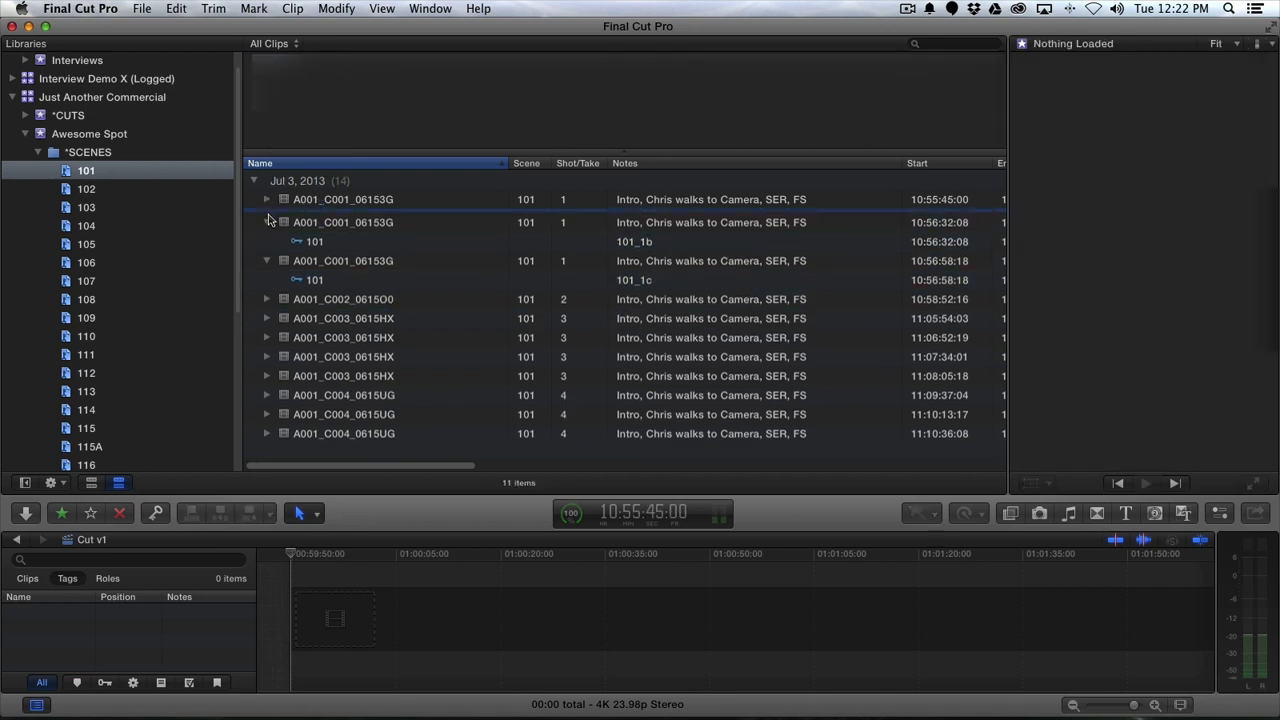
{"action": "left_click", "coordinate": [266, 218]}
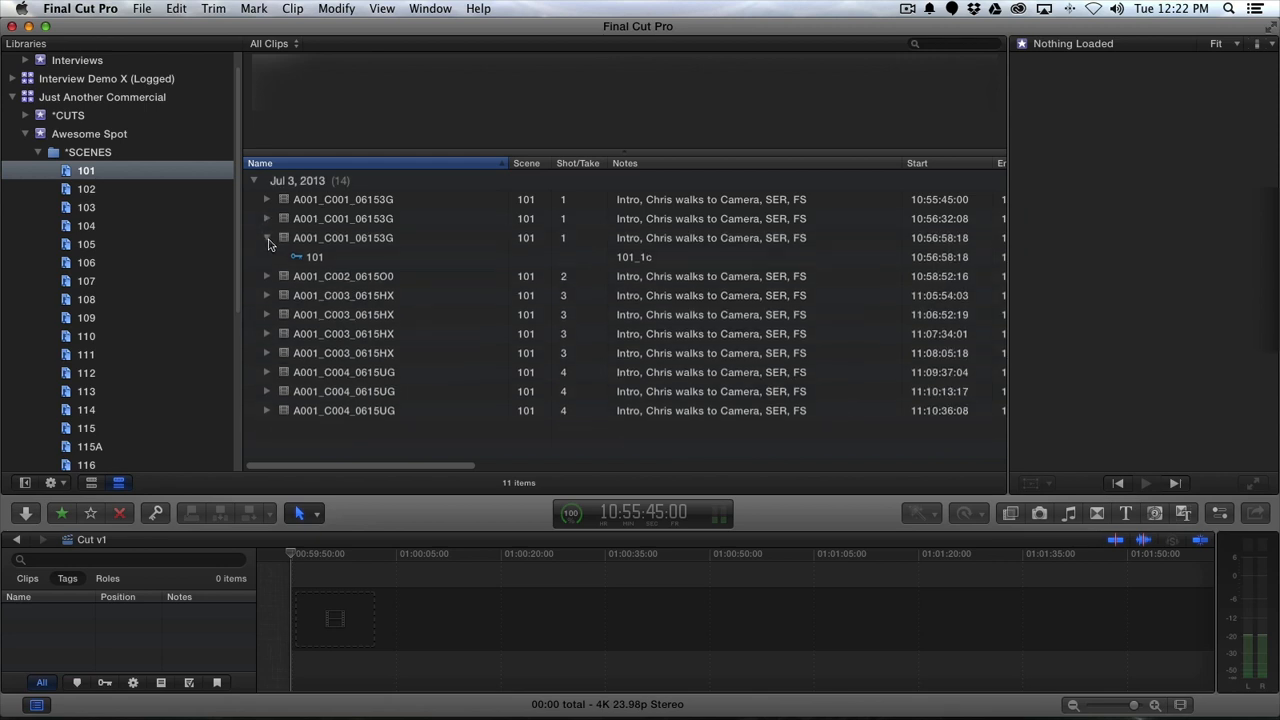
{"action": "left_click", "coordinate": [345, 202]}
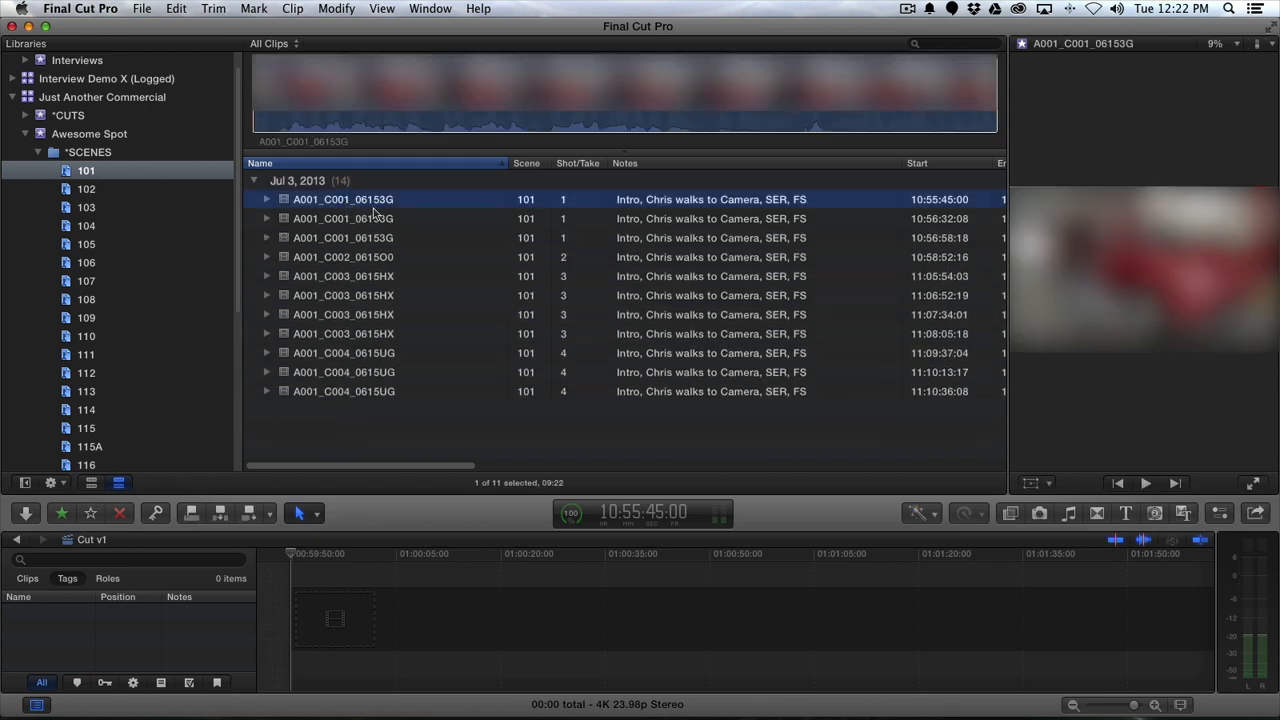
{"action": "left_click", "coordinate": [375, 220]}
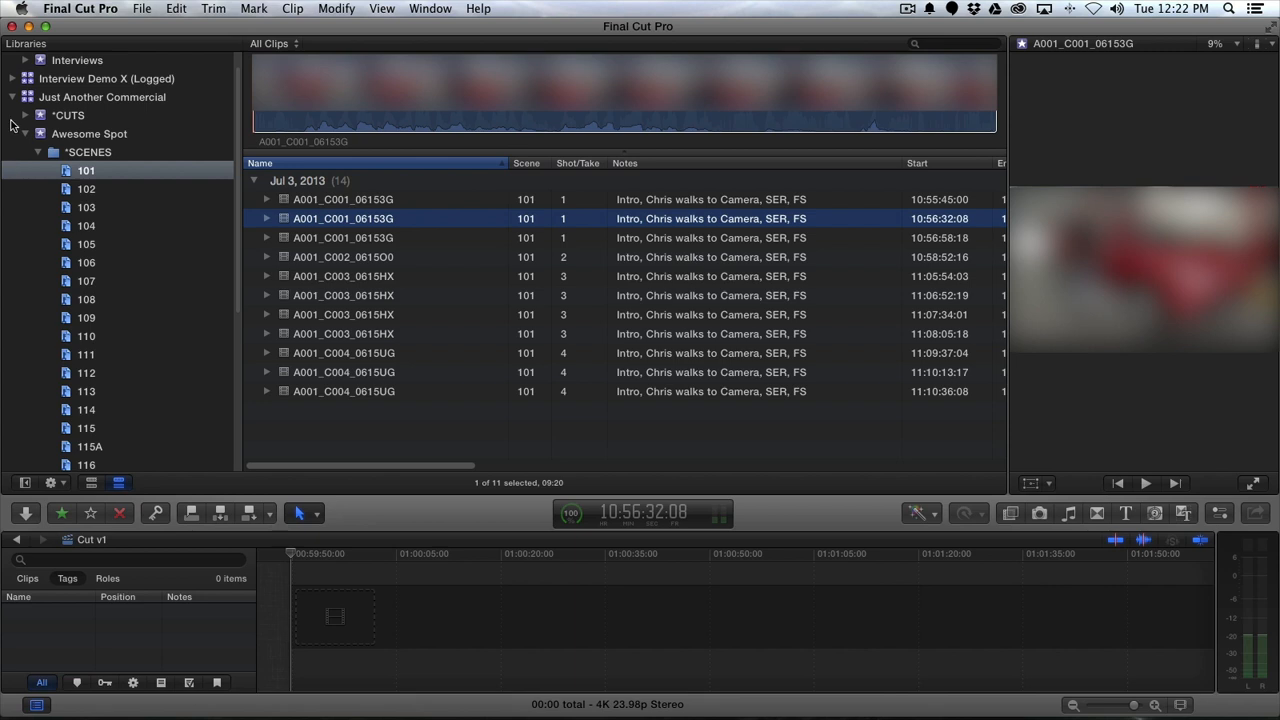
- Create a project named Car Spot in the Awesome Spot event
{"action": "key", "text": "super+n"}
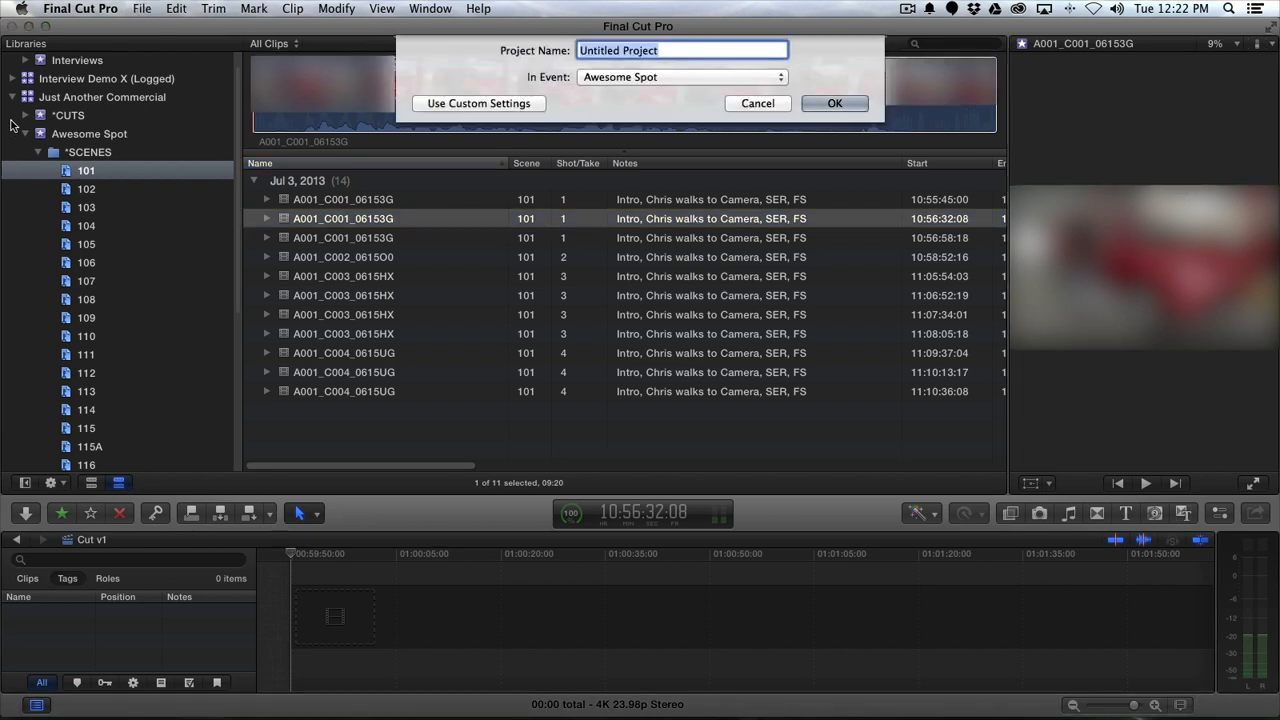
{"action": "type", "text": "C"}
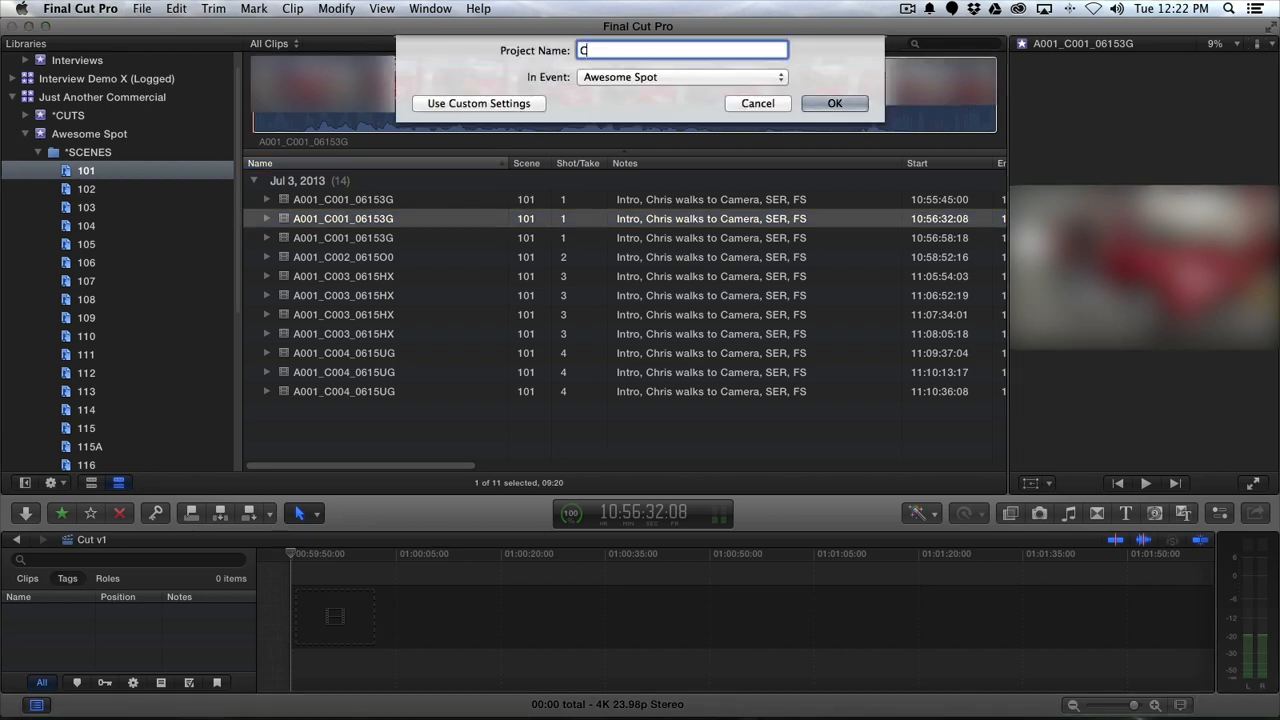
{"action": "type", "text": "ut Spot"}
{"action": "key", "text": "Return"}
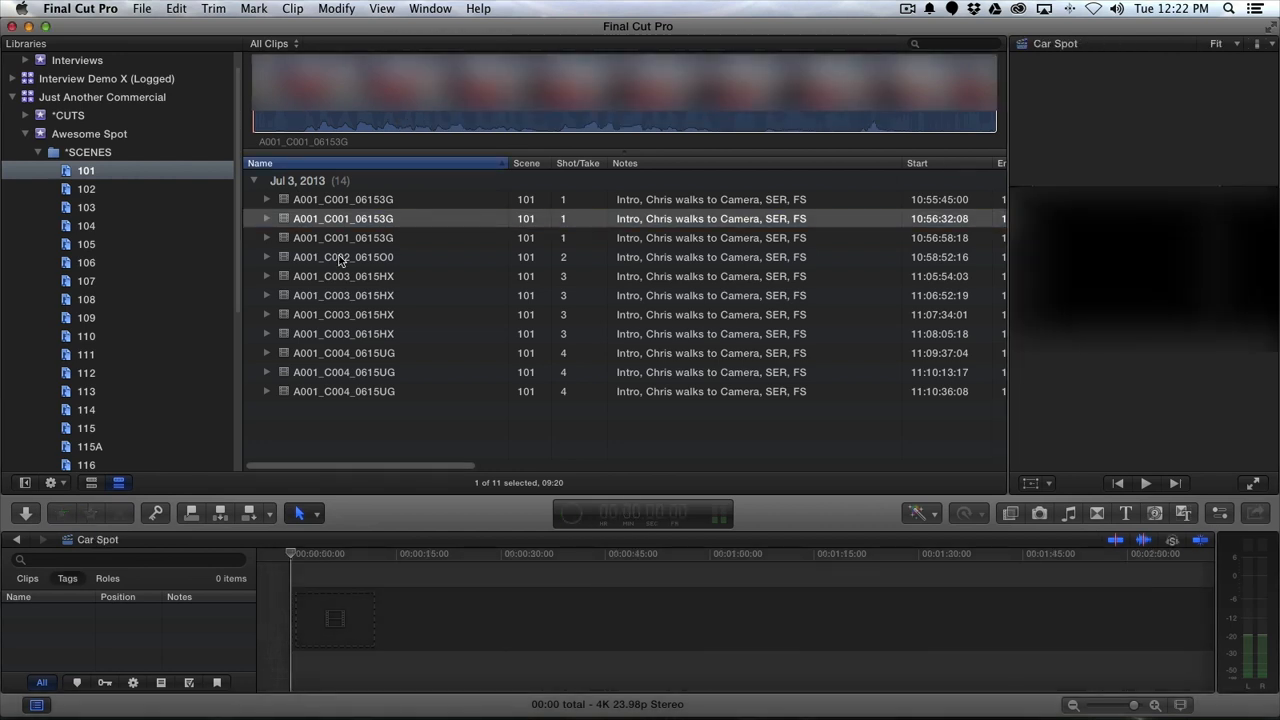
- Append the second A001_C001_06153G entry and the first A001_C003_0615HX entry to Car Spot, and go to the 101_1b tag in the timeline index
{"action": "left_click", "coordinate": [290, 218]}
{"action": "key", "text": "e"}
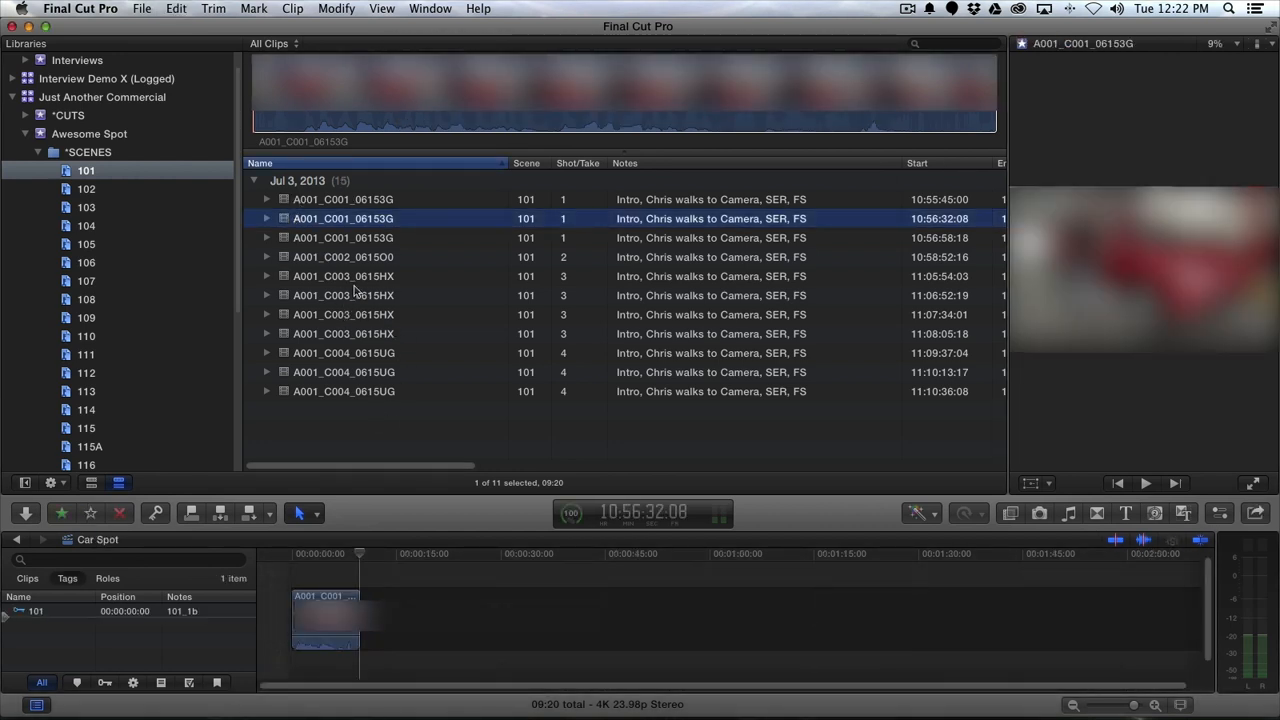
{"action": "left_click", "coordinate": [358, 280]}
{"action": "key", "text": "e"}
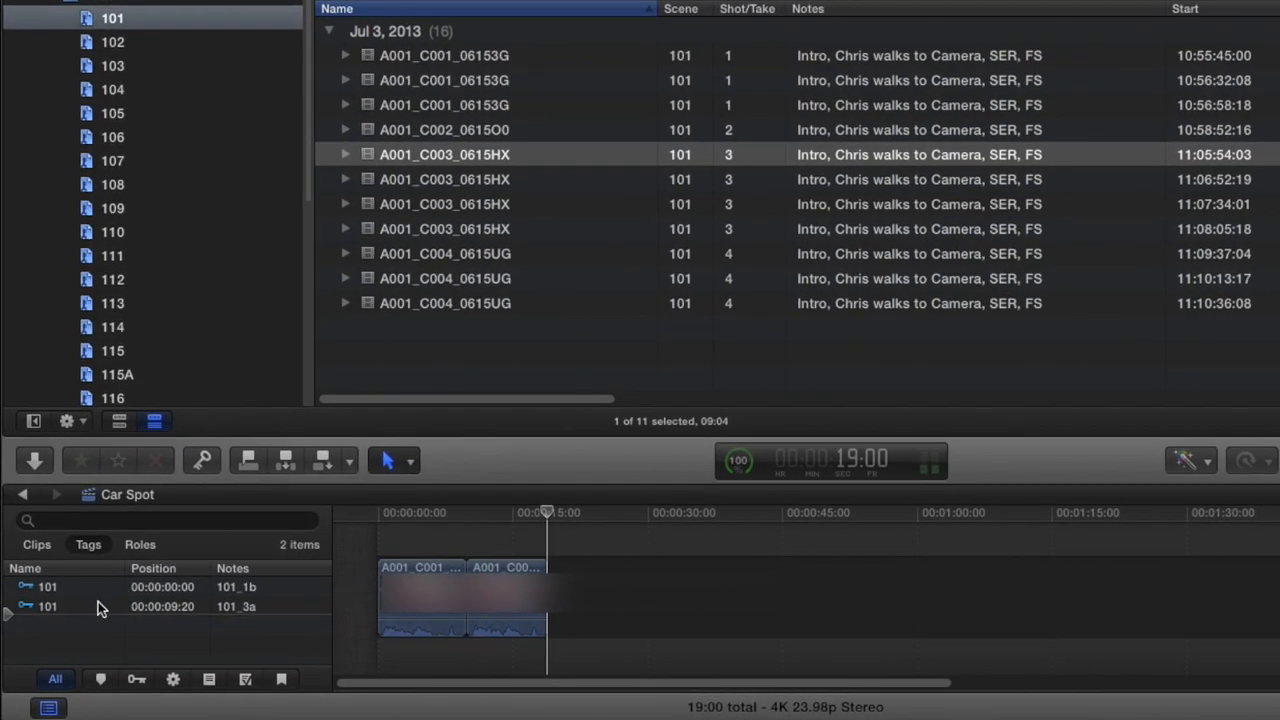
{"action": "left_click", "coordinate": [98, 606]}
{"action": "left_click", "coordinate": [108, 587]}
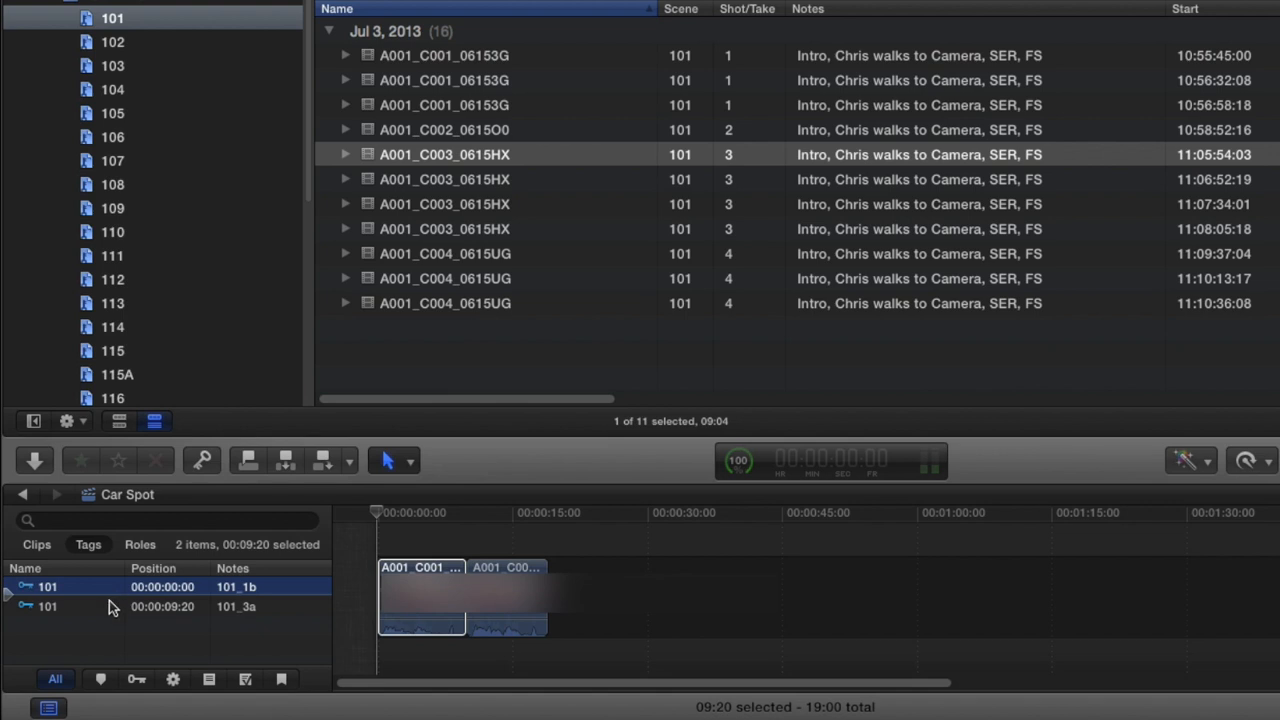
- Append the first A002_C002_0615UW entry from scene 107 and the fourth A002_C008_0615PR entry from scene 110 to the Car Spot timeline
{"action": "left_click", "coordinate": [114, 139]}
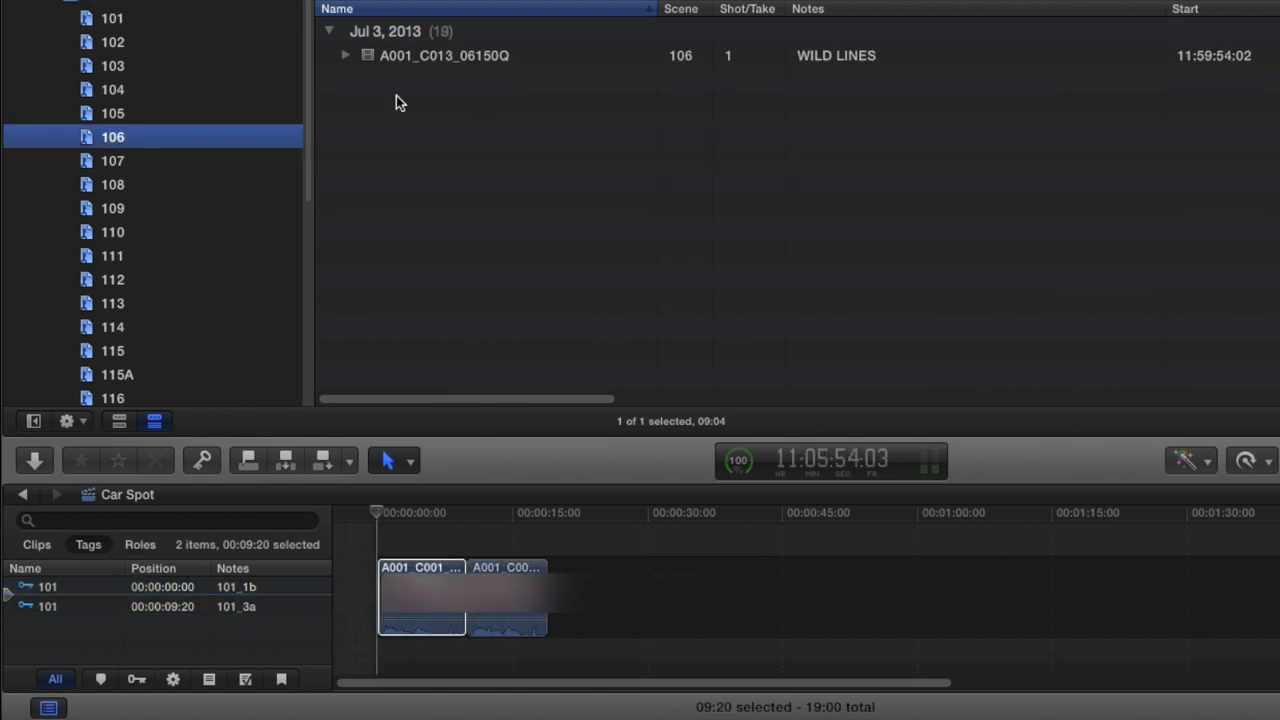
{"action": "left_click", "coordinate": [124, 161]}
{"action": "left_click", "coordinate": [429, 81]}
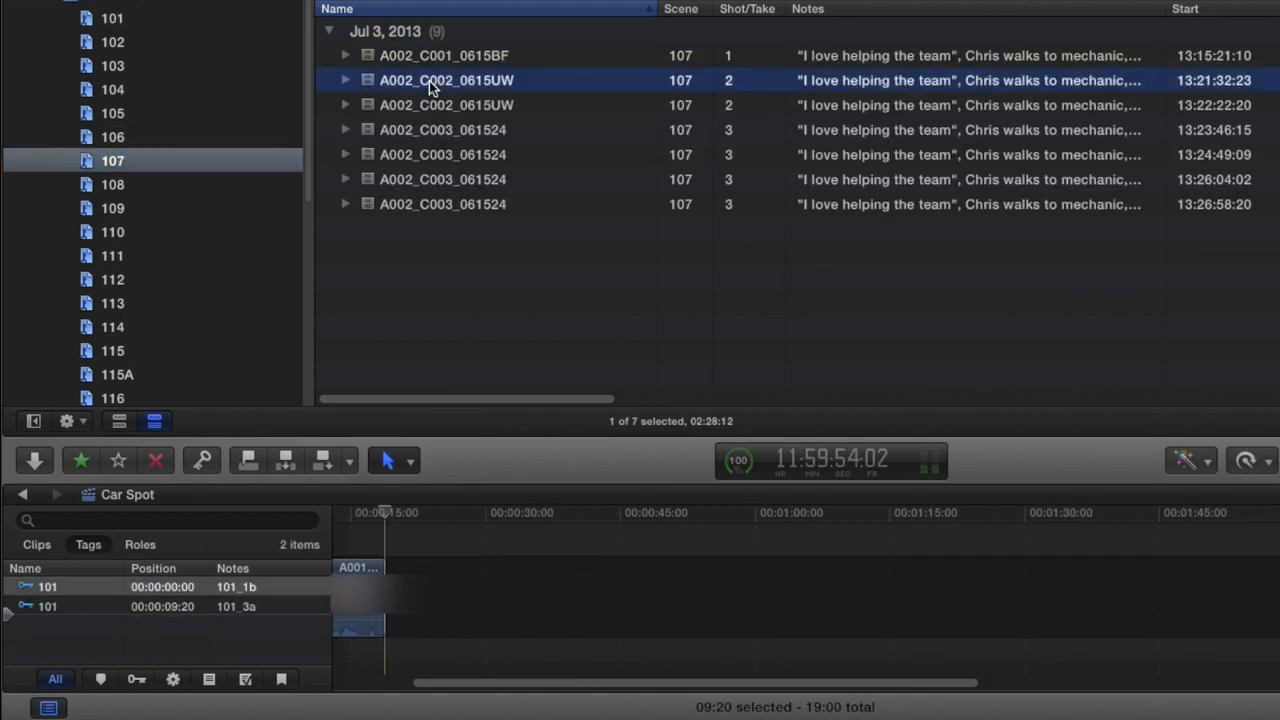
{"action": "key", "text": "e"}
{"action": "left_click", "coordinate": [118, 232]}
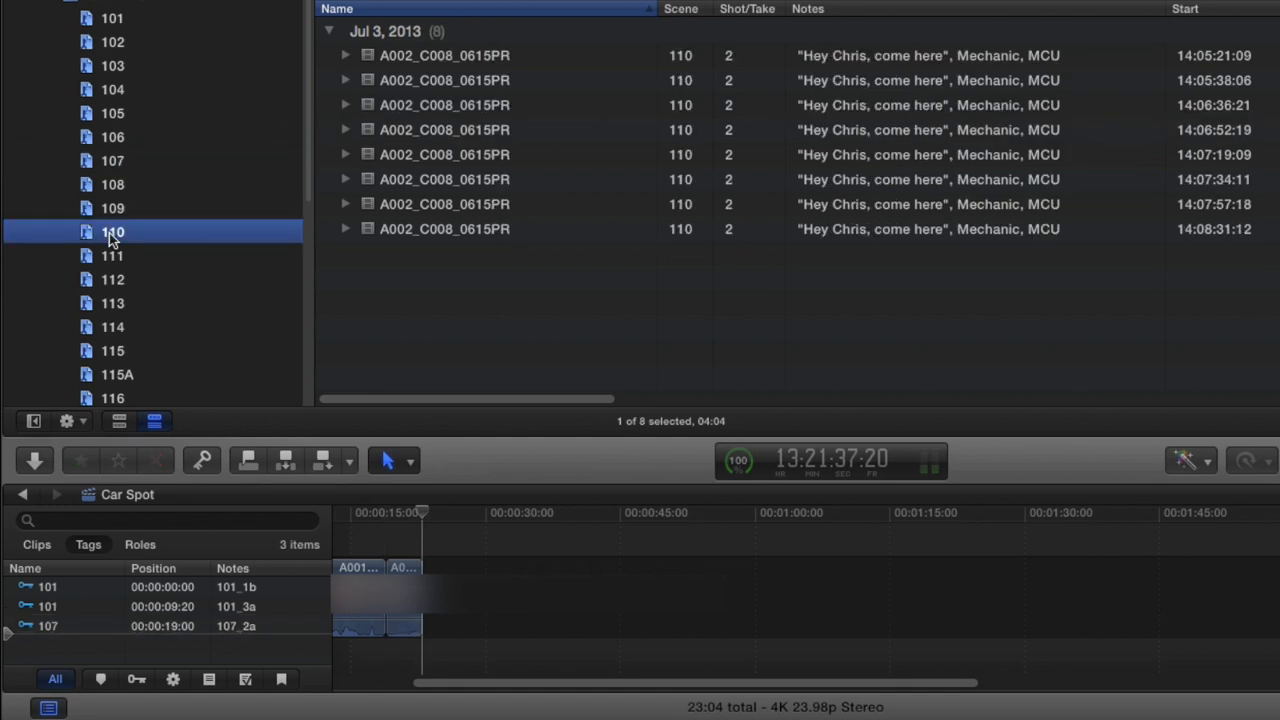
{"action": "left_click", "coordinate": [456, 129]}
{"action": "key", "text": "e"}
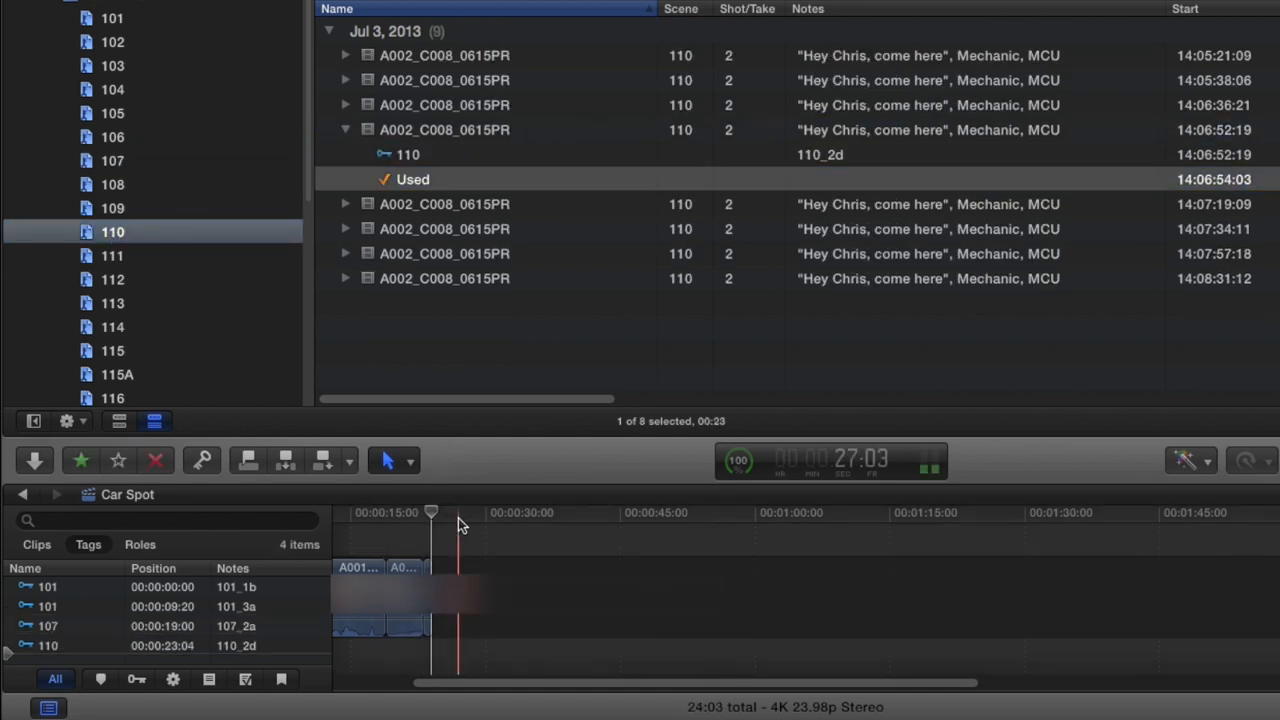
- Step through the timeline tags 101_1b, 101_3a, 107_2a and 110_2d to locate their clips in Car Spot
{"action": "left_click_drag", "start_coordinate": [441, 683], "coordinate": [365, 685]}
{"action": "left_click", "coordinate": [450, 520]}
{"action": "left_click", "coordinate": [424, 520]}
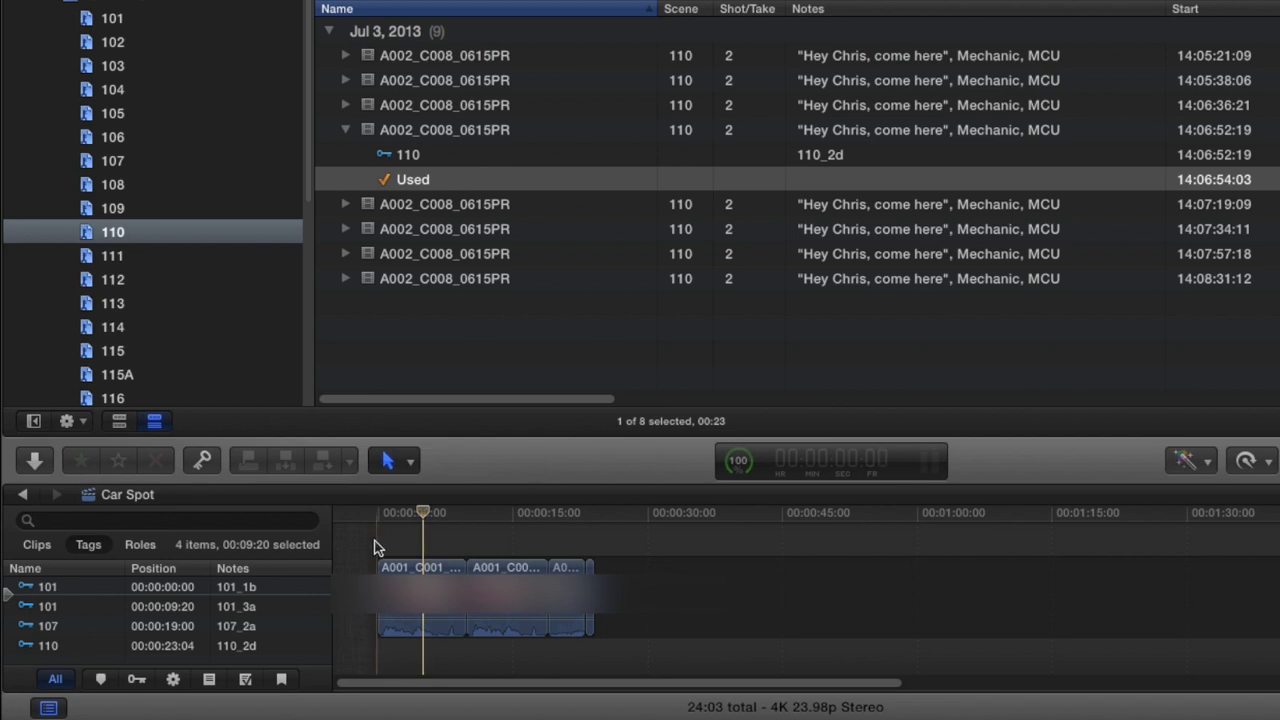
{"action": "key", "text": "c"}
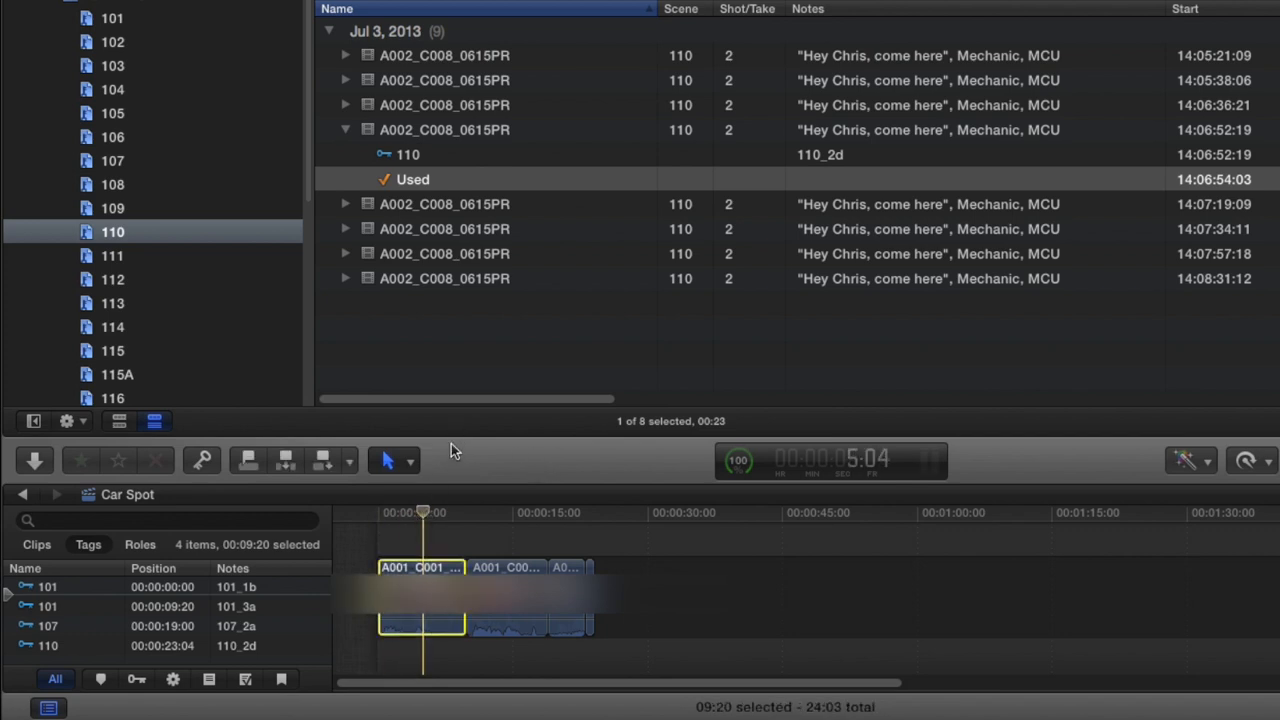
{"action": "left_click", "coordinate": [172, 584]}
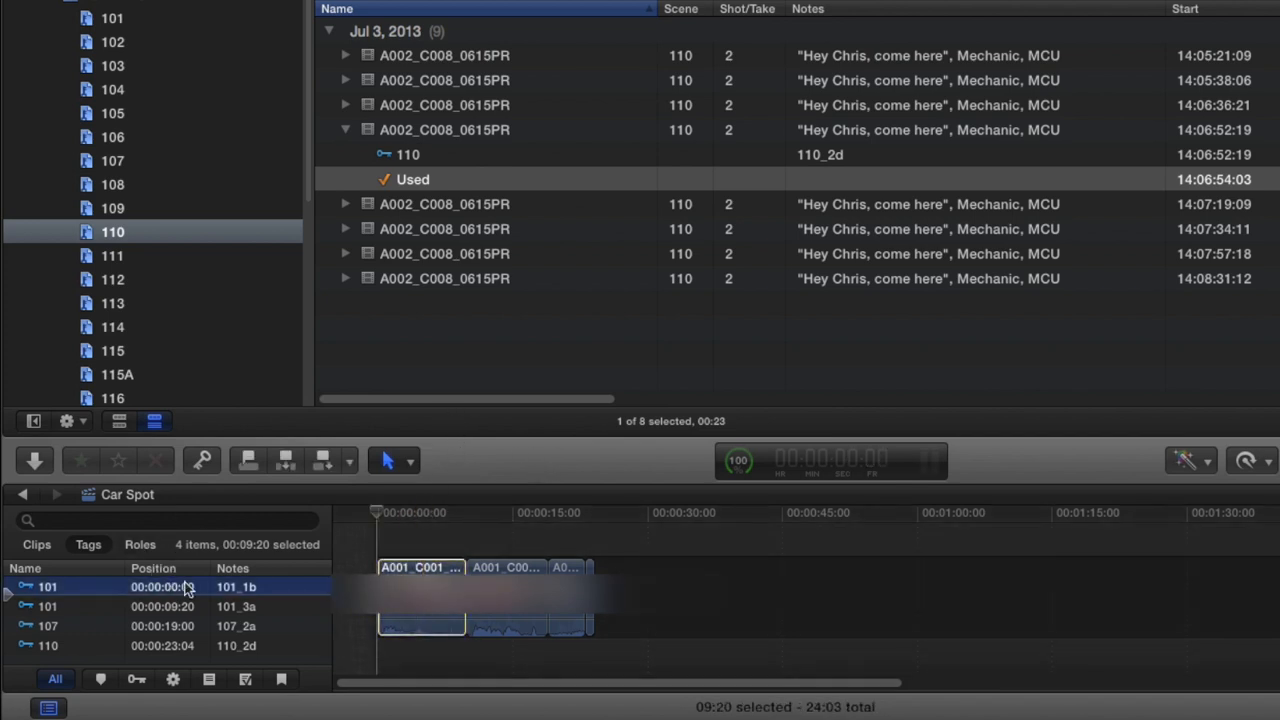
{"action": "left_click", "coordinate": [260, 607]}
{"action": "left_click", "coordinate": [262, 626]}
{"action": "left_click", "coordinate": [268, 645]}
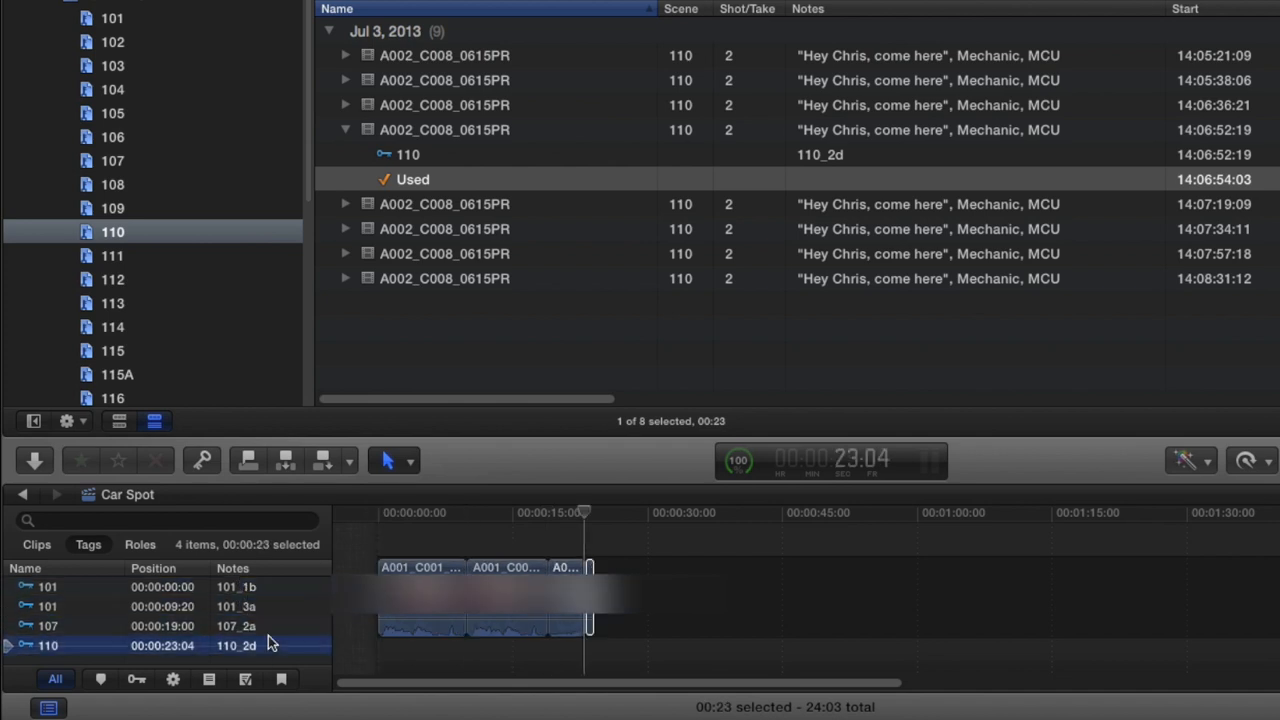
- List the Car Spot clips in the timeline index and widen the index to read their notes
{"action": "left_click", "coordinate": [40, 545]}
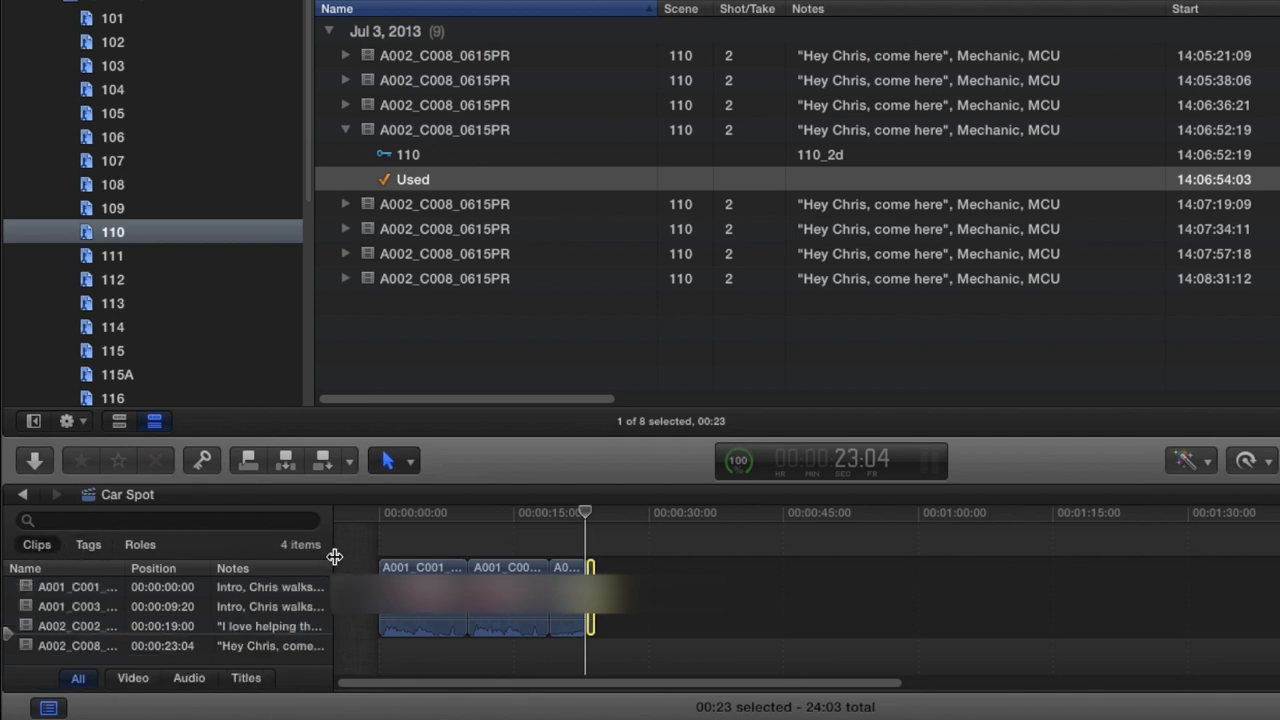
{"action": "left_click_drag", "start_coordinate": [334, 559], "coordinate": [432, 559]}
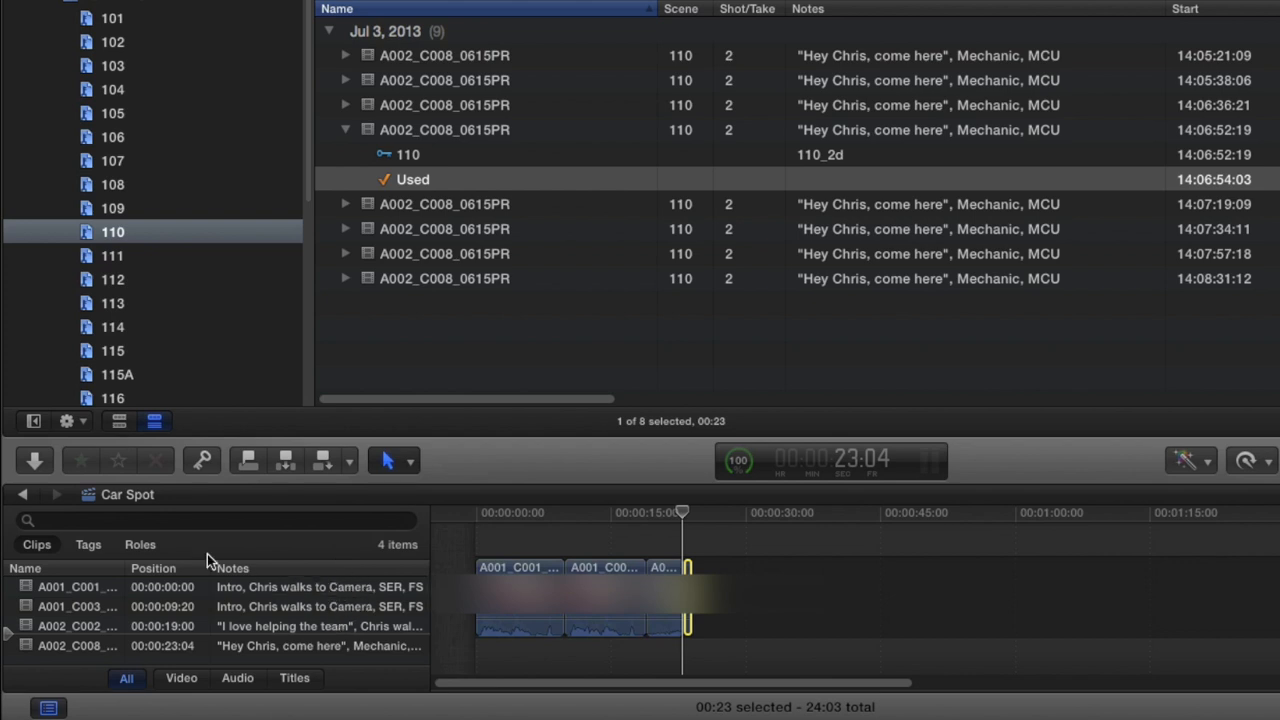
- Filter the timeline tags by 101_1, broaden the search to 101, and select both matching tags
{"action": "left_click", "coordinate": [157, 520]}
{"action": "left_click", "coordinate": [88, 544]}
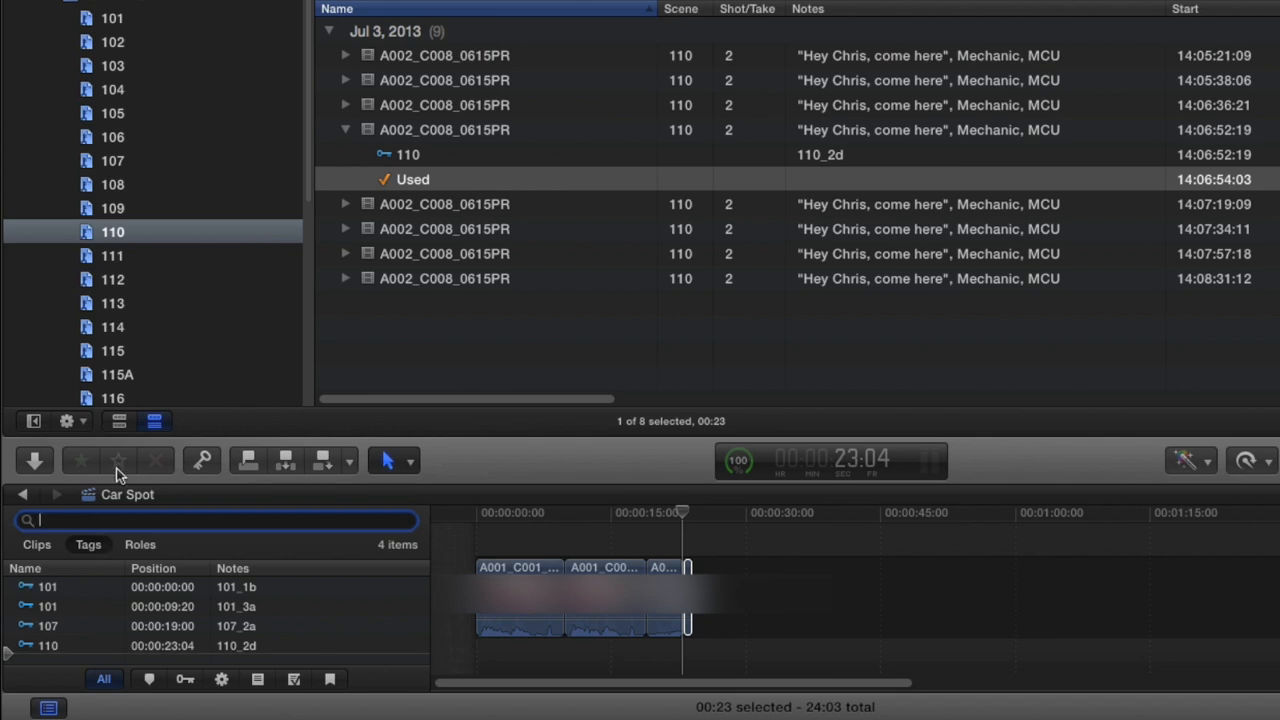
{"action": "type", "text": "101_1"}
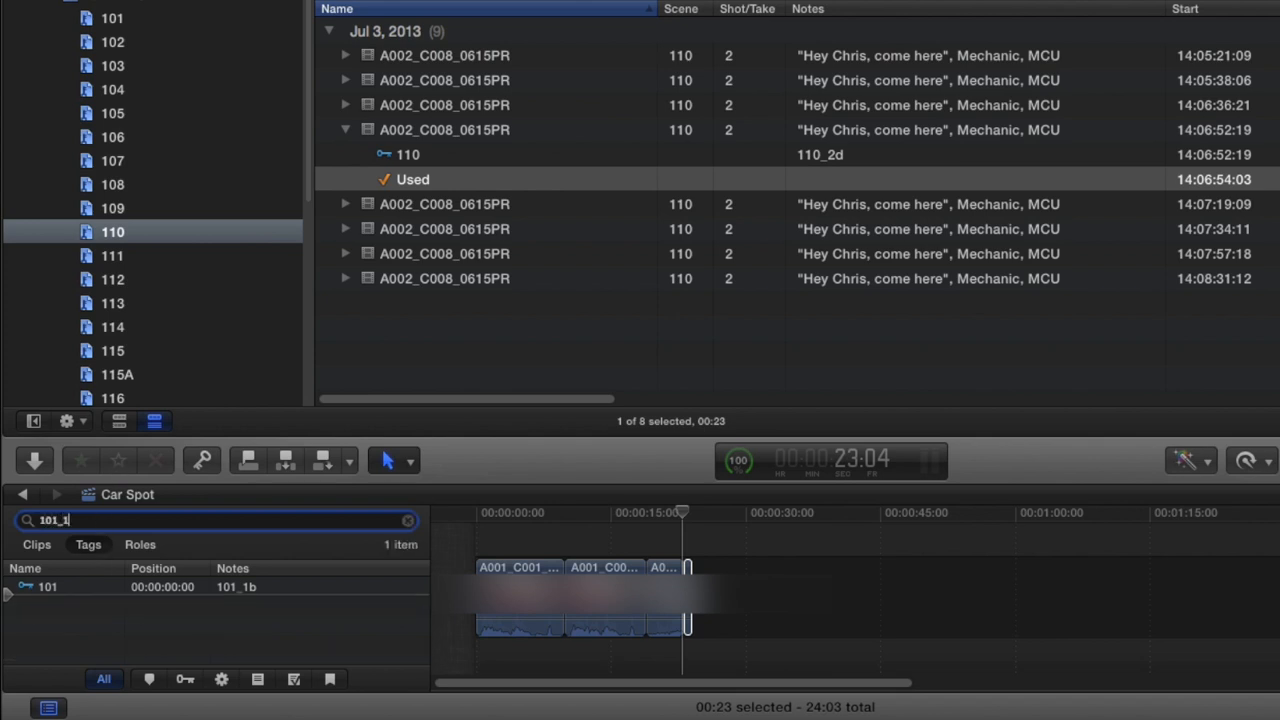
{"action": "key", "text": "BackSpace"}
{"action": "key", "text": "BackSpace"}
{"action": "key", "text": "BackSpace"}
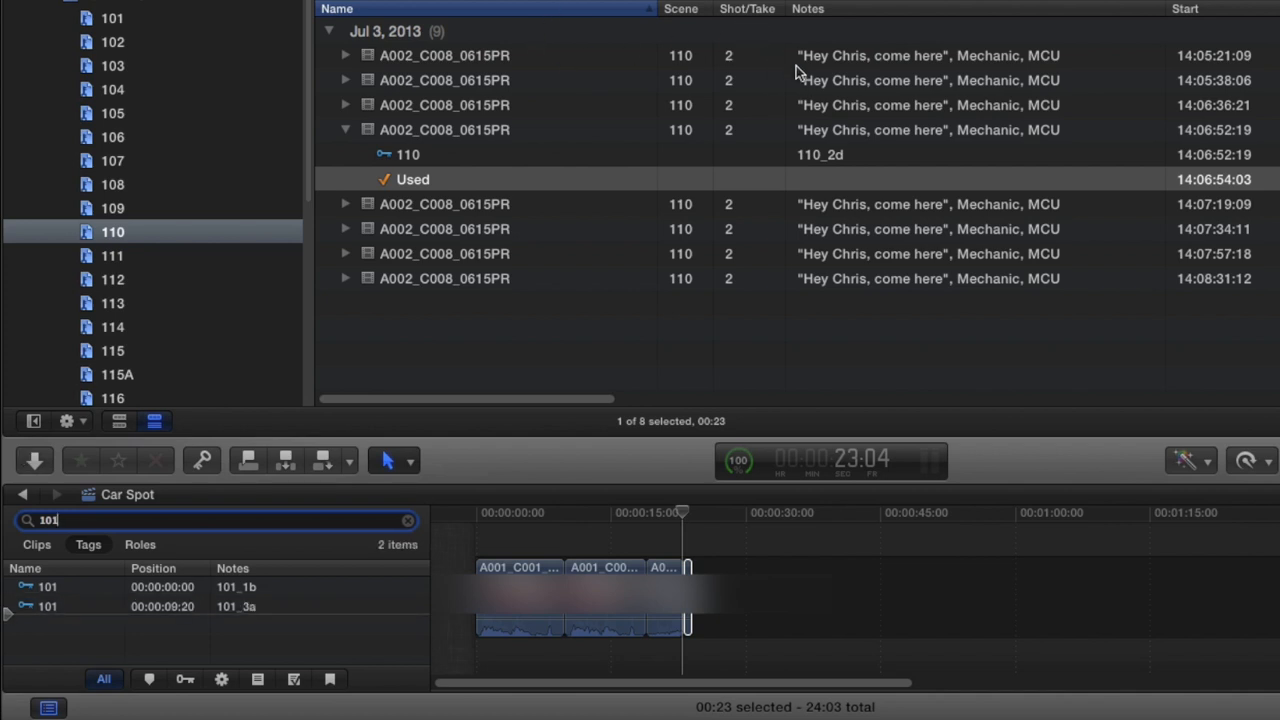
{"action": "left_click", "coordinate": [72, 587]}
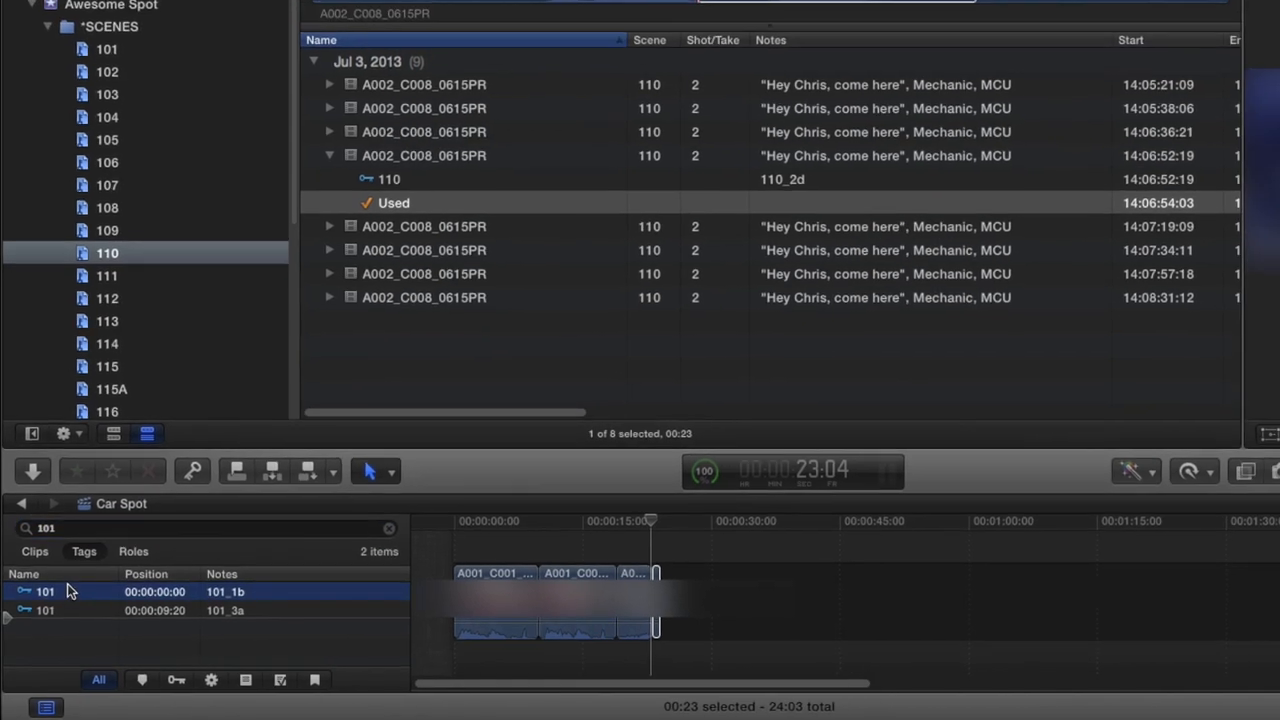
{"action": "left_click", "coordinate": [74, 607], "text": "shift"}
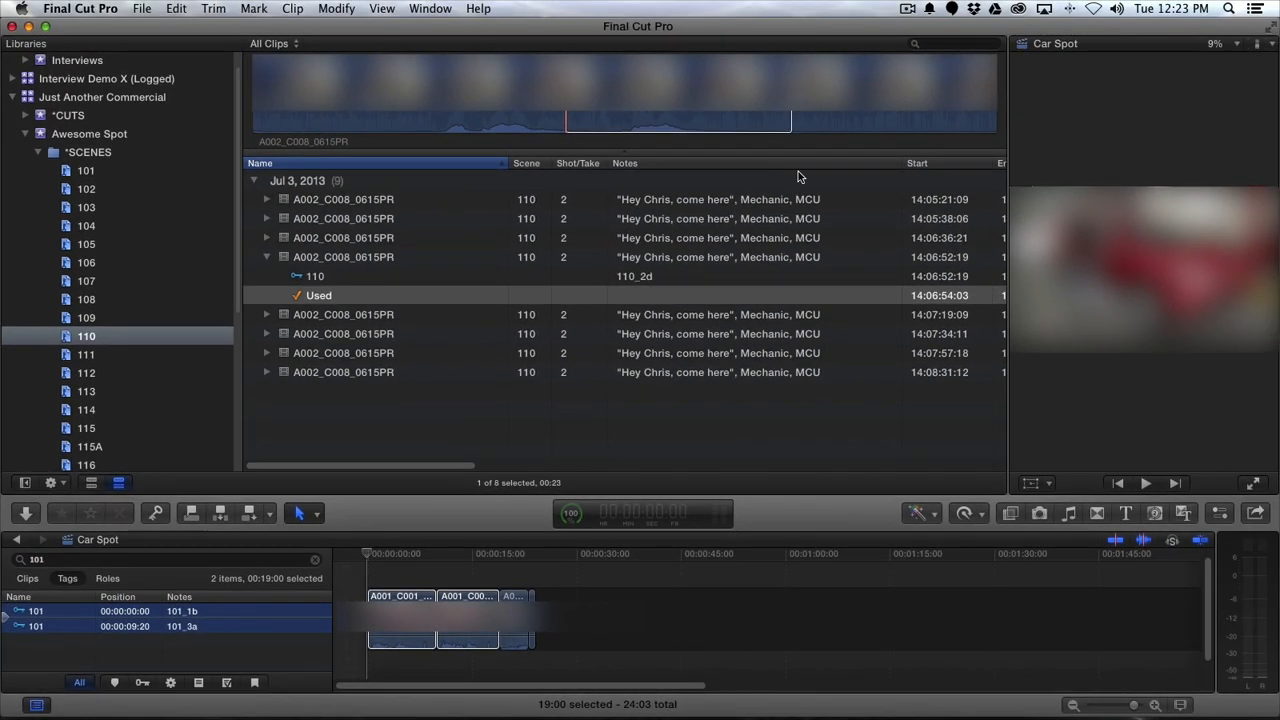
- Copy the attributes of the first 101 clip, A001_C001_06153G, and paste them onto A001_C003_0615HX with keyframes set to Maintain Timing
{"action": "left_click", "coordinate": [400, 616]}
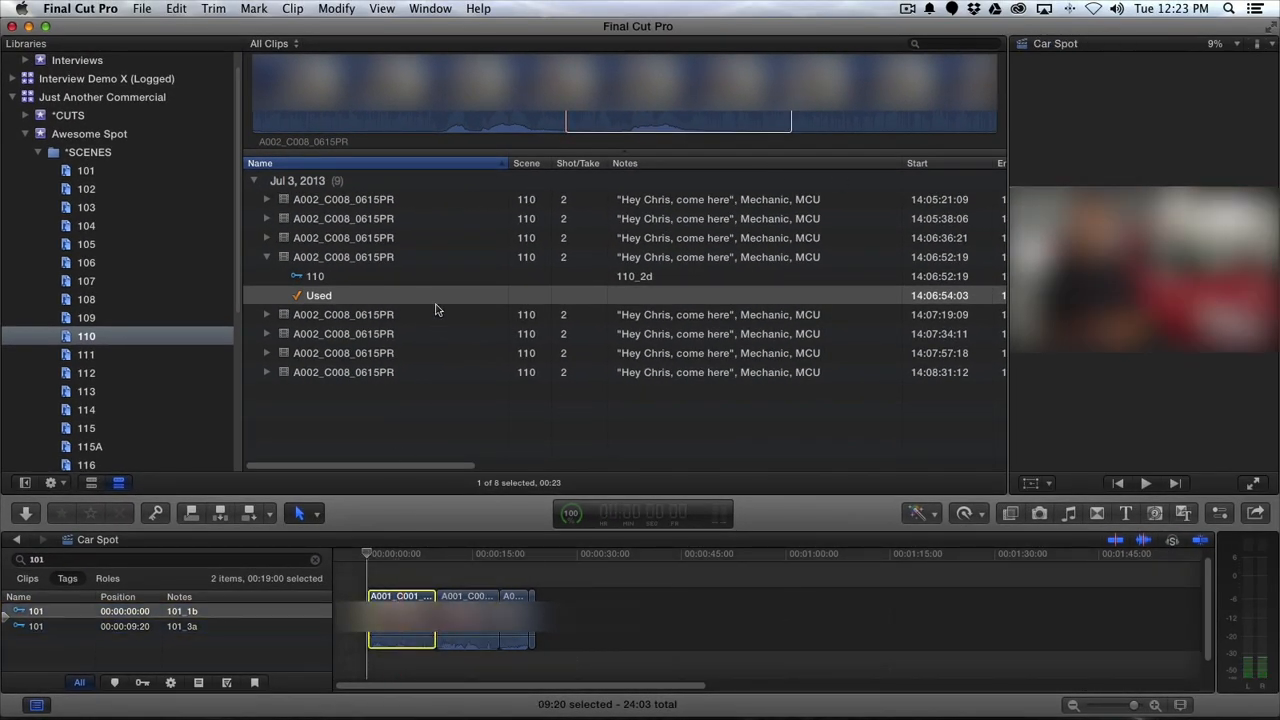
{"action": "key", "text": "super+4"}
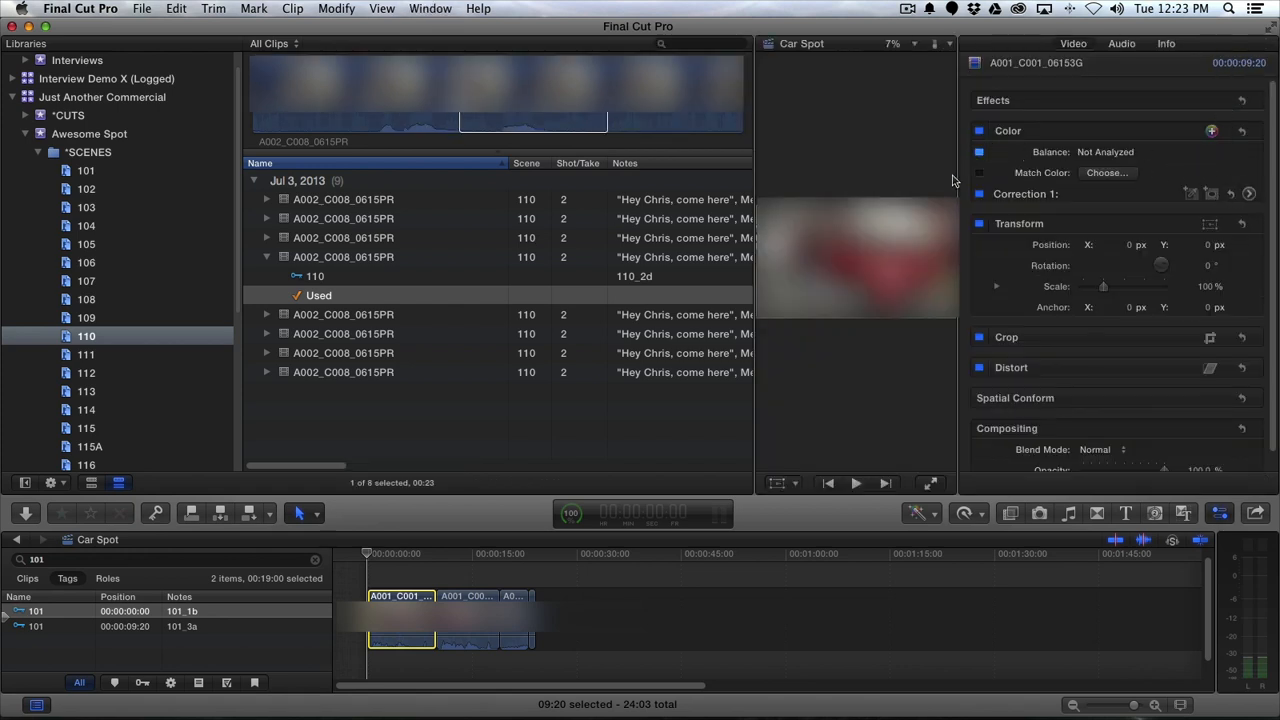
{"action": "left_click", "coordinate": [58, 626]}
{"action": "left_click", "coordinate": [467, 600]}
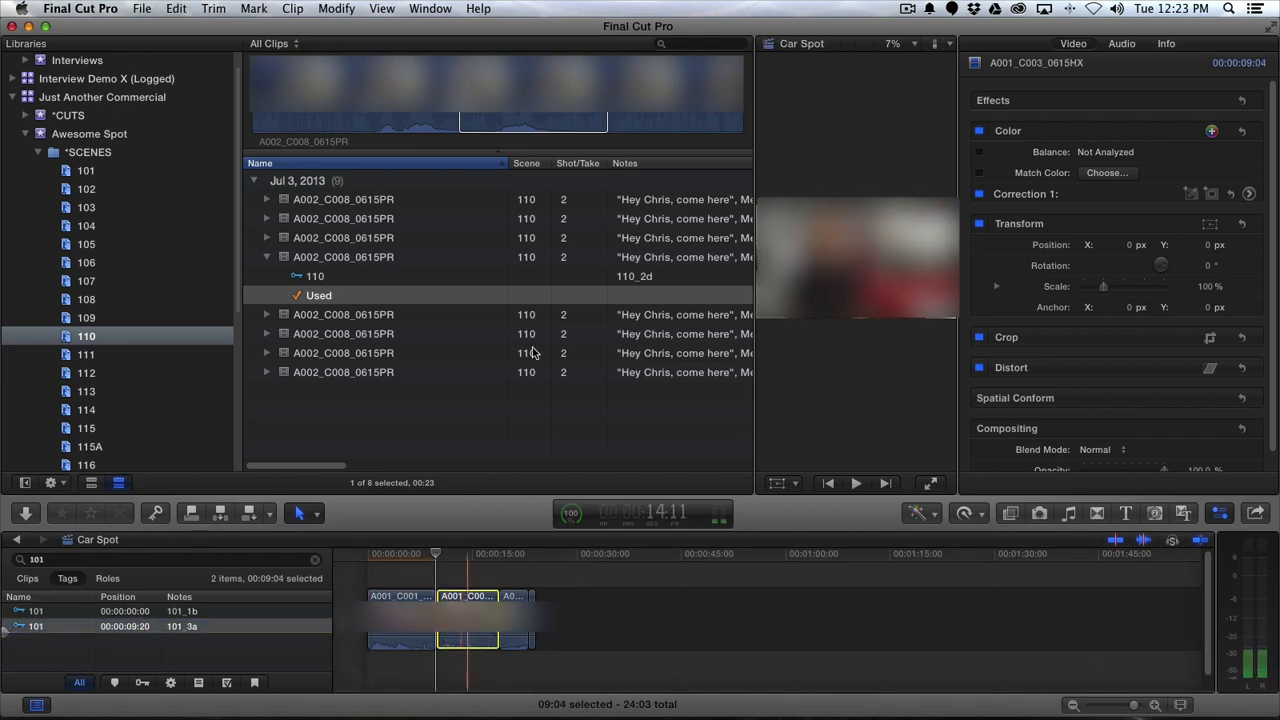
{"action": "key", "text": "super+shift+v"}
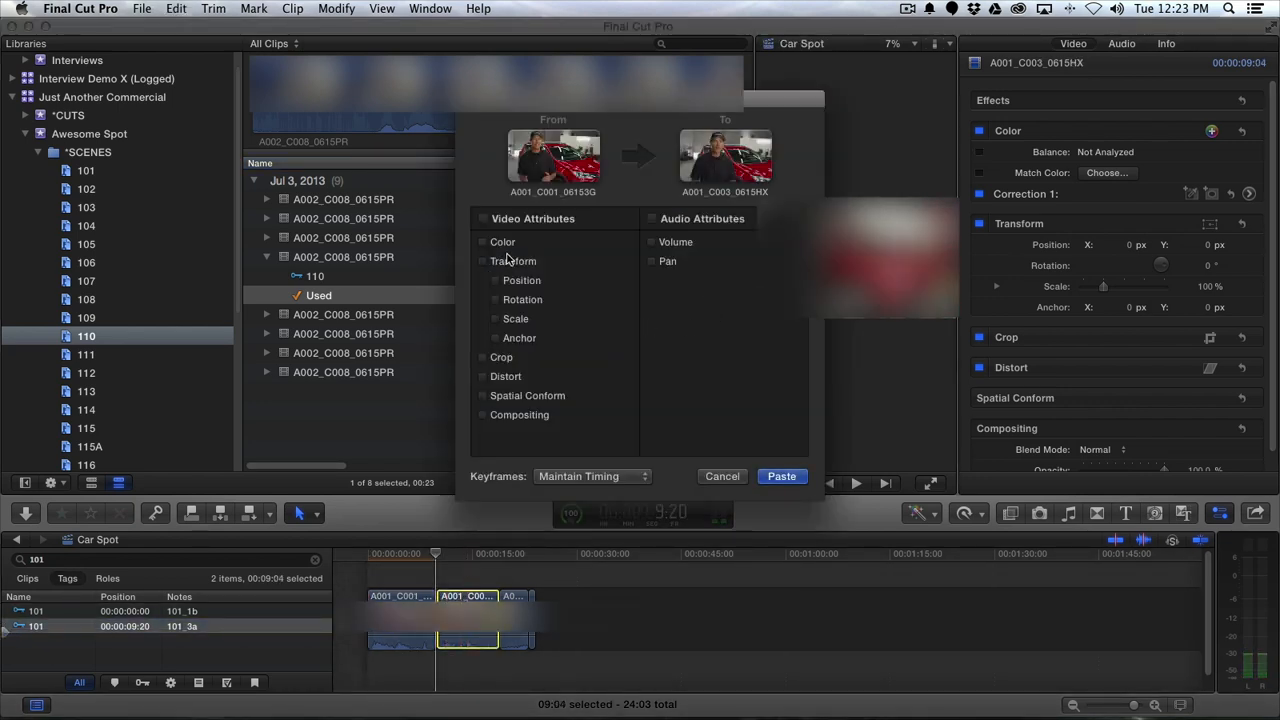
{"action": "left_click", "coordinate": [782, 476]}
{"action": "key", "text": "super+4"}
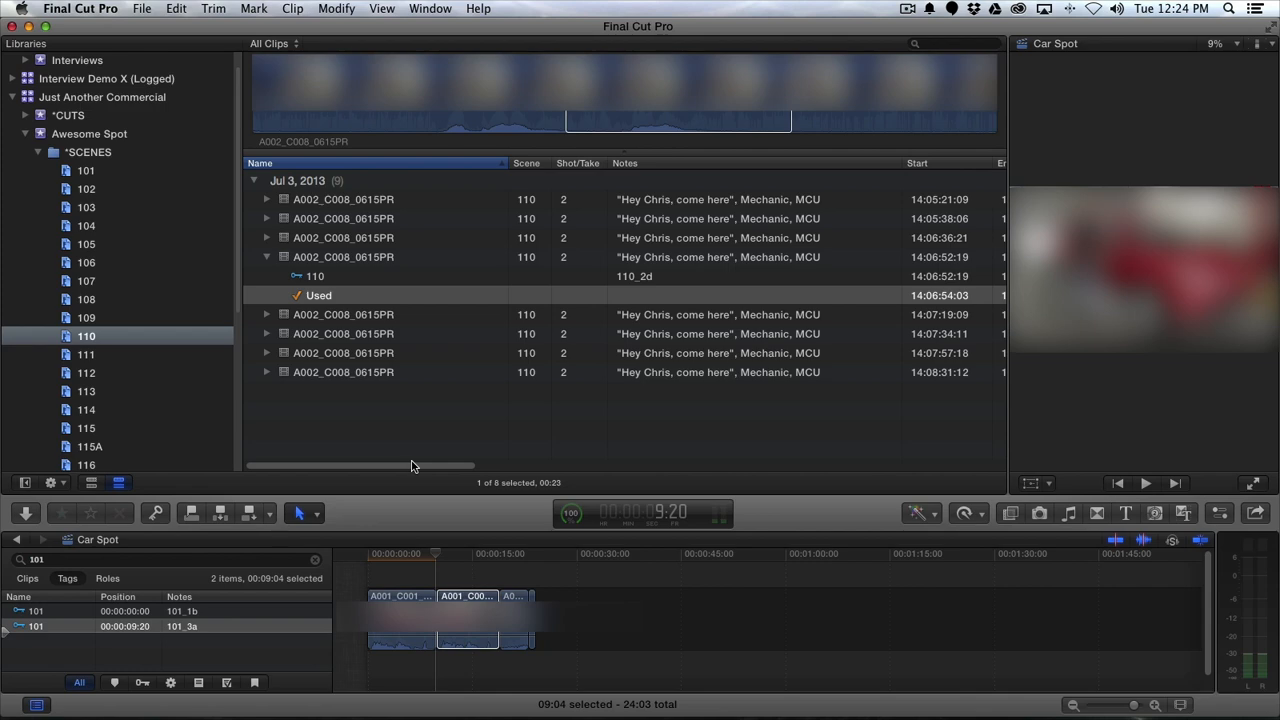
{"action": "left_click", "coordinate": [886, 142]}
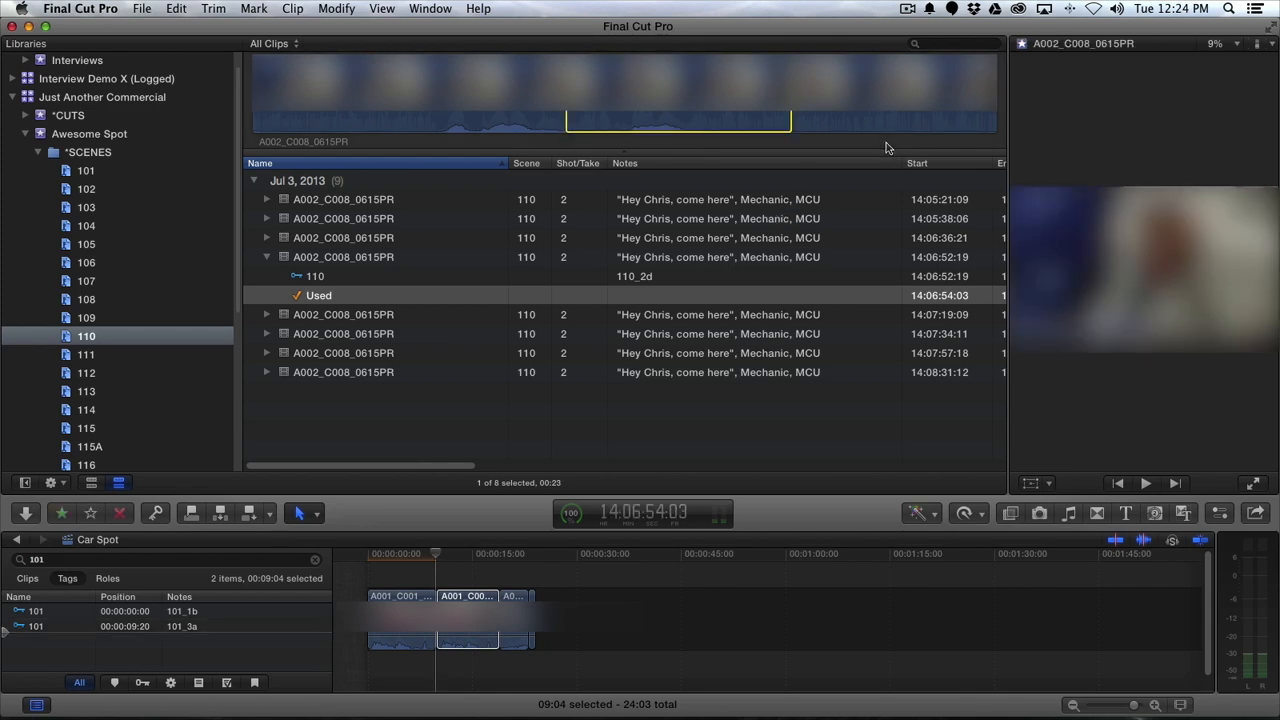